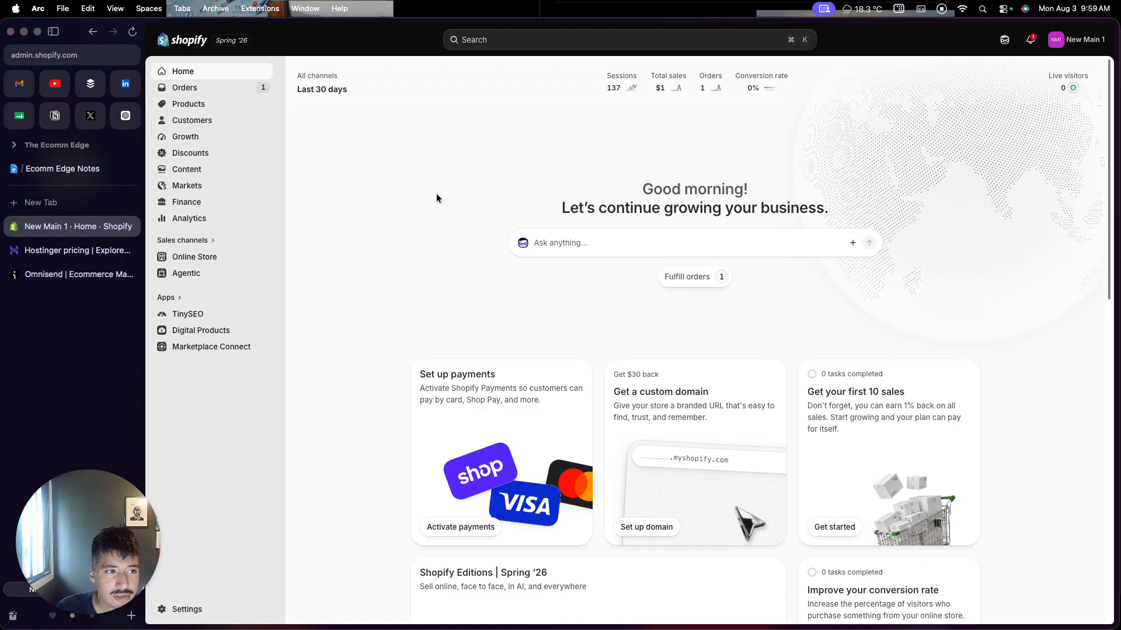
# Start a new product in the store and title it "Men's Stainless Steel Watch".
pyautogui.click(236, 111)
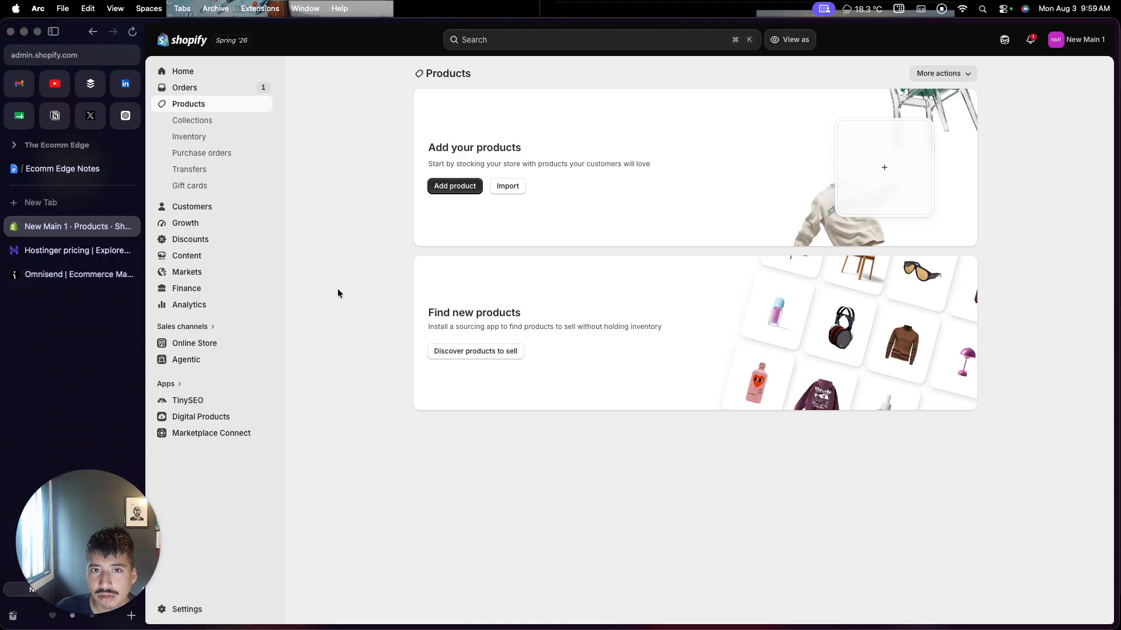
pyautogui.click(441, 189)
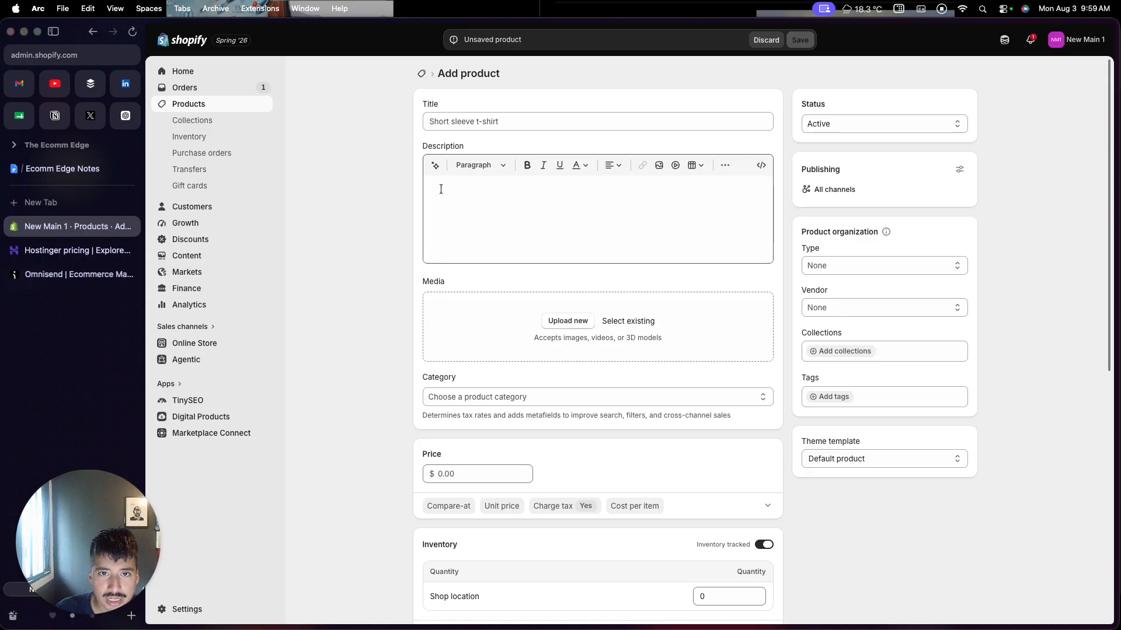
pyautogui.click(454, 118)
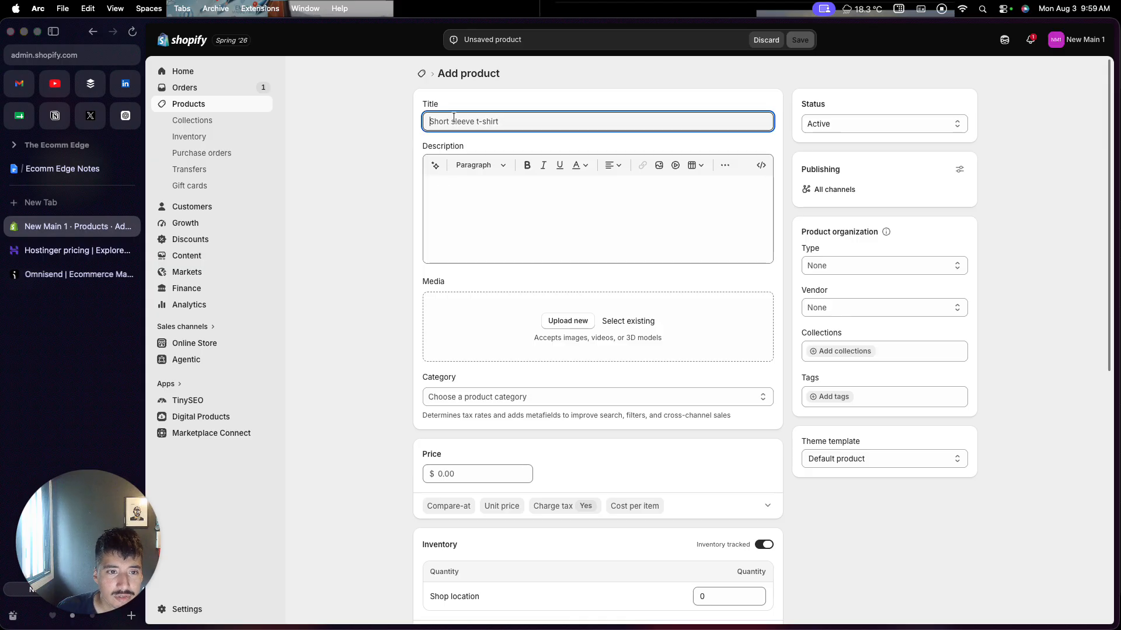
pyautogui.write("Men's Stainless")
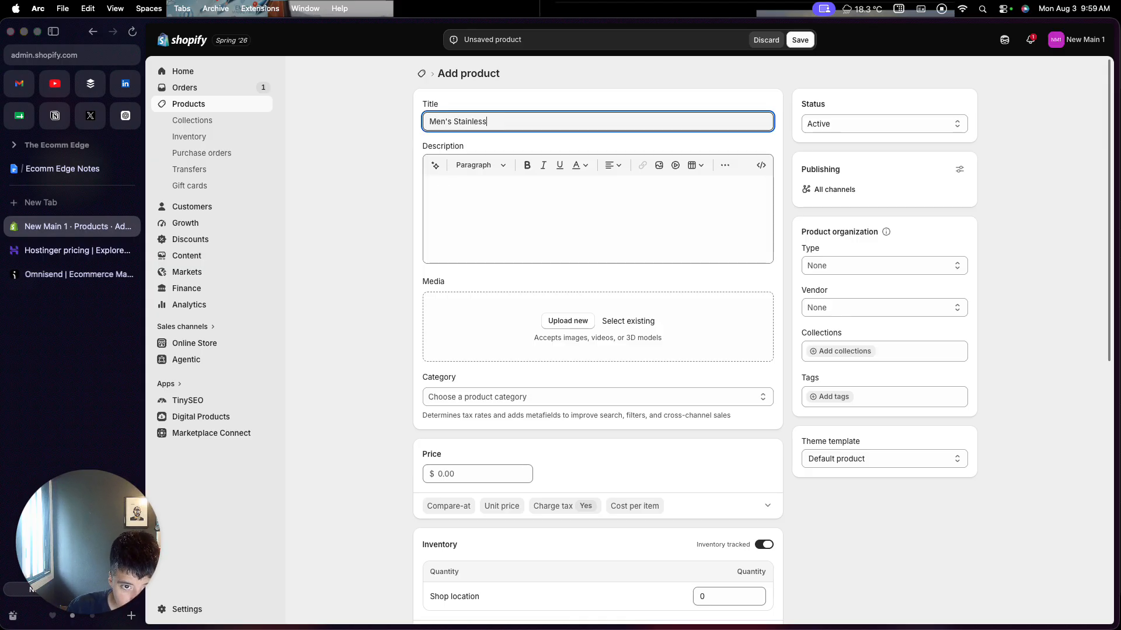
pyautogui.write(' Steel WAtch')
pyautogui.press('BackSpace')
pyautogui.press('BackSpace')
pyautogui.write('atch')
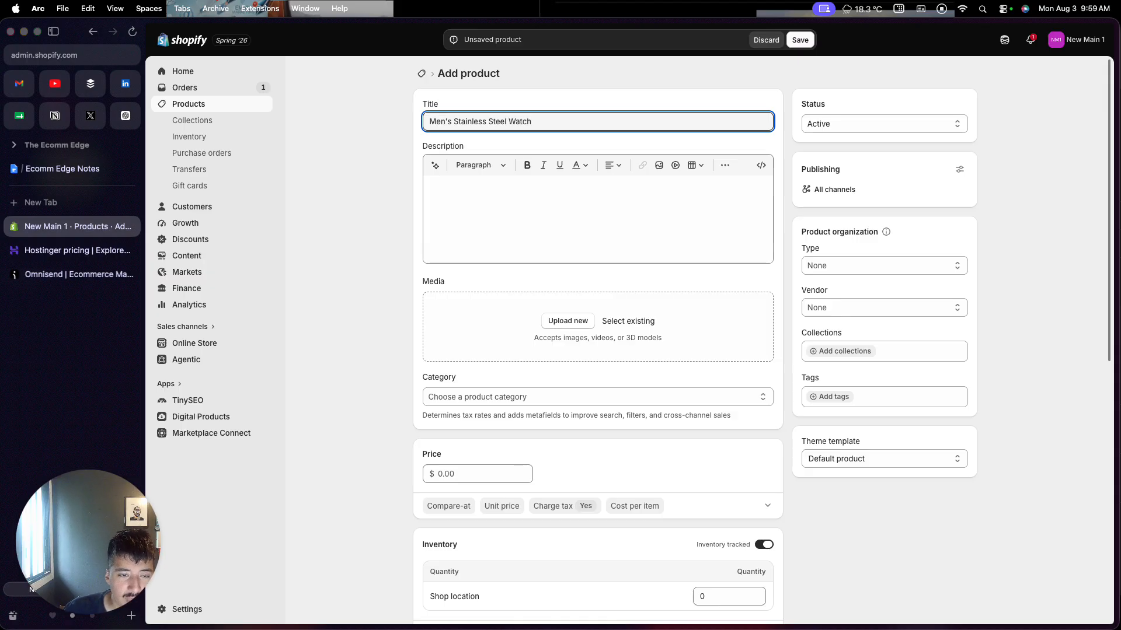
# Generate the product description with the AI writing assistant, using the product title "Men's Stainless Steel Watch" as the prompt.
pyautogui.press('super+a')
pyautogui.press('super+c')
pyautogui.click(435, 165)
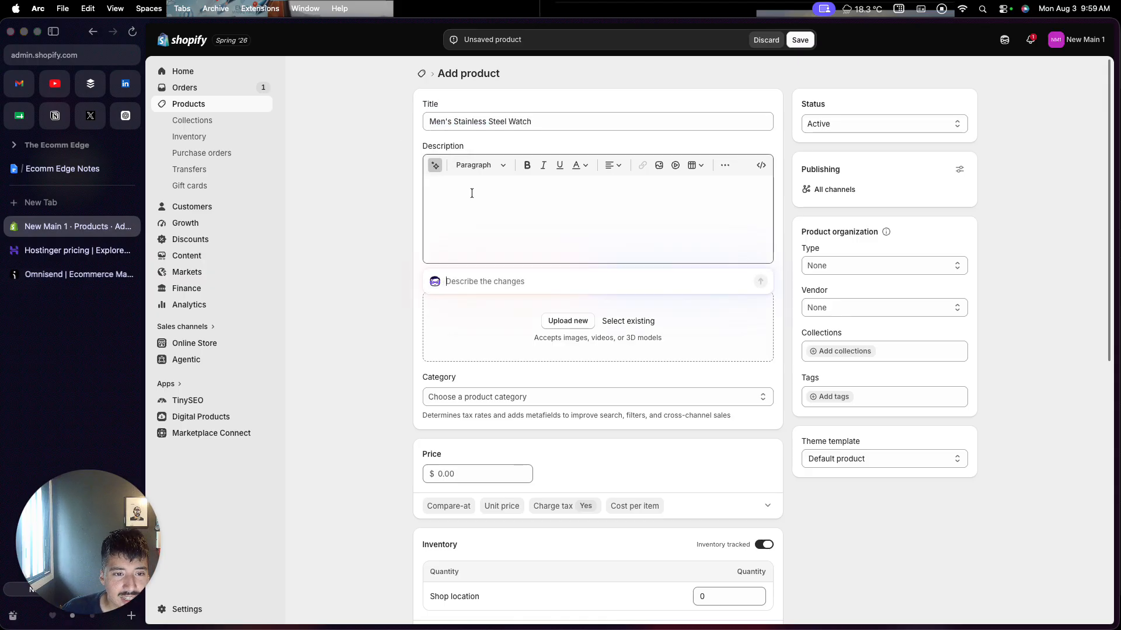
pyautogui.press('super+v')
pyautogui.press('Return')
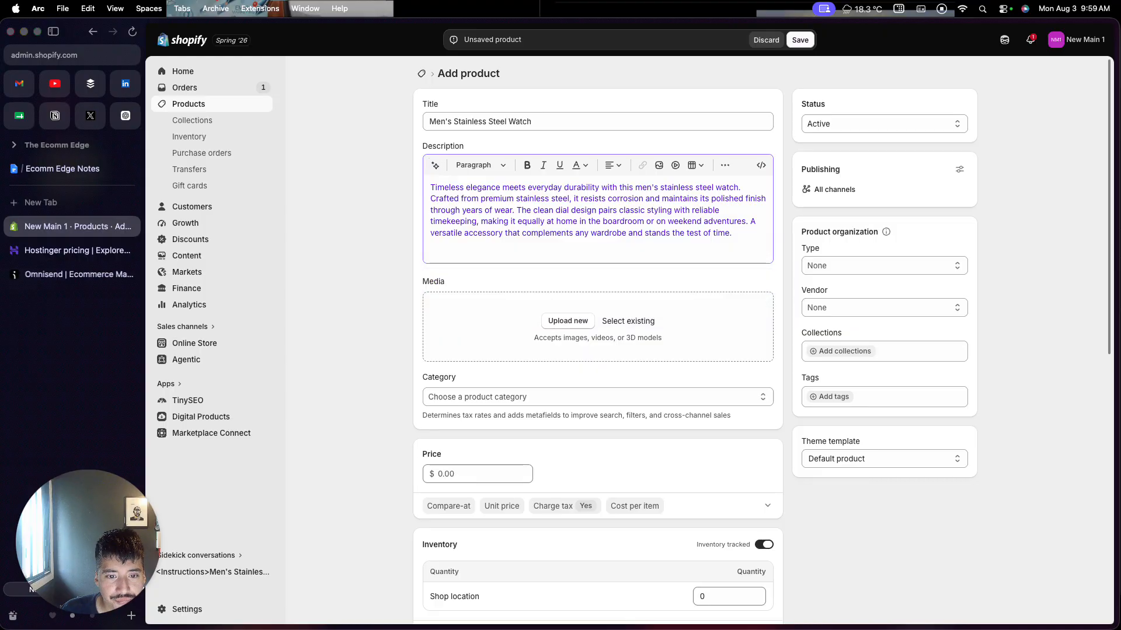
# Add the existing file PNG_image_7_copy from the store's files to the product media.
pyautogui.scroll(-1, 427, 277)
pyautogui.scroll(-1, 427, 274)
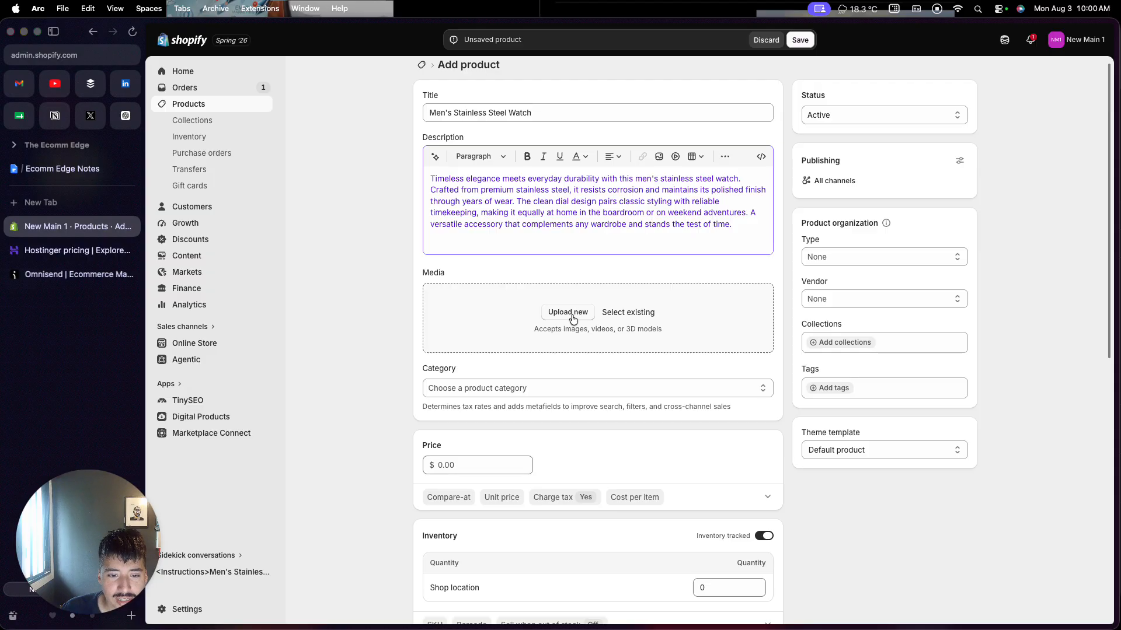
pyautogui.click(607, 314)
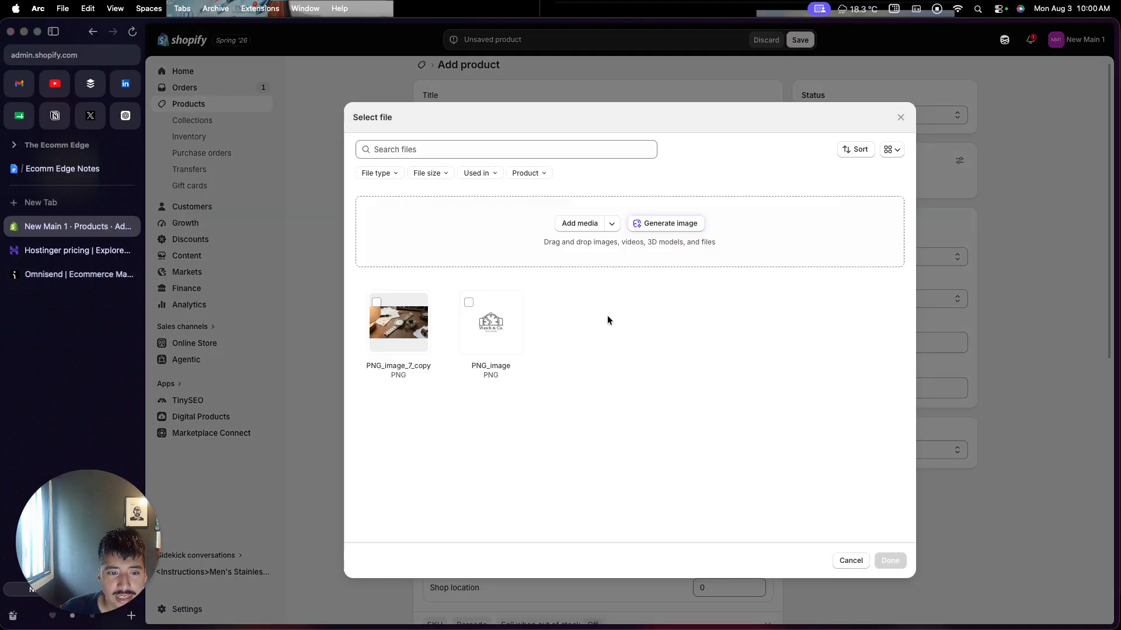
pyautogui.click(395, 331)
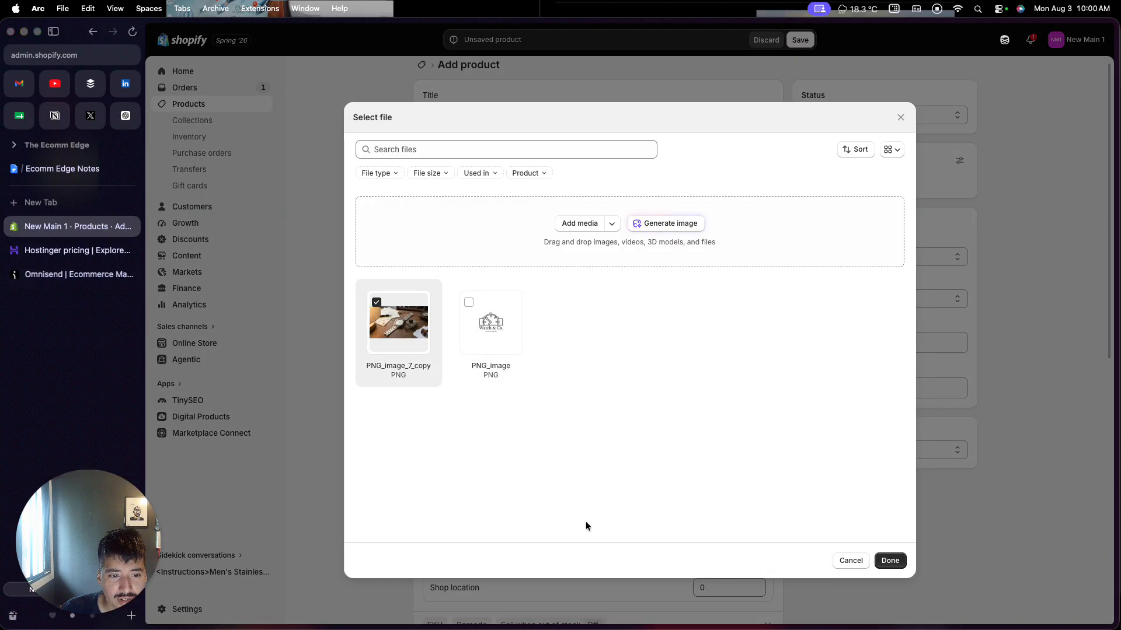
pyautogui.click(881, 561)
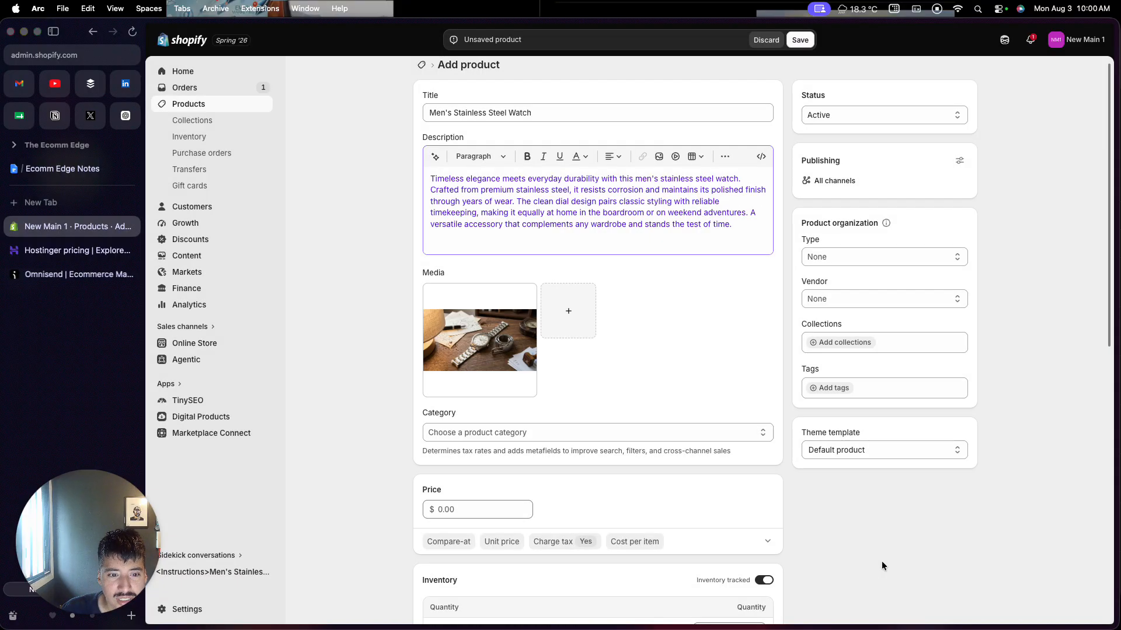
# Upload a second watch photo from the computer's products folder and add it to the product media.
pyautogui.click(592, 327)
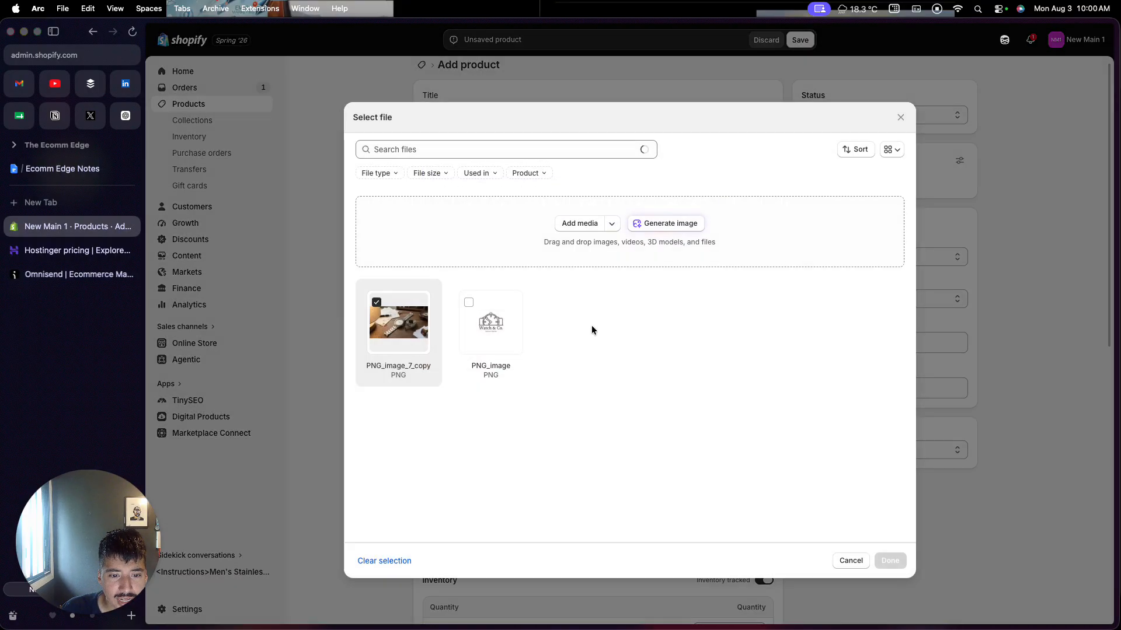
pyautogui.click(569, 224)
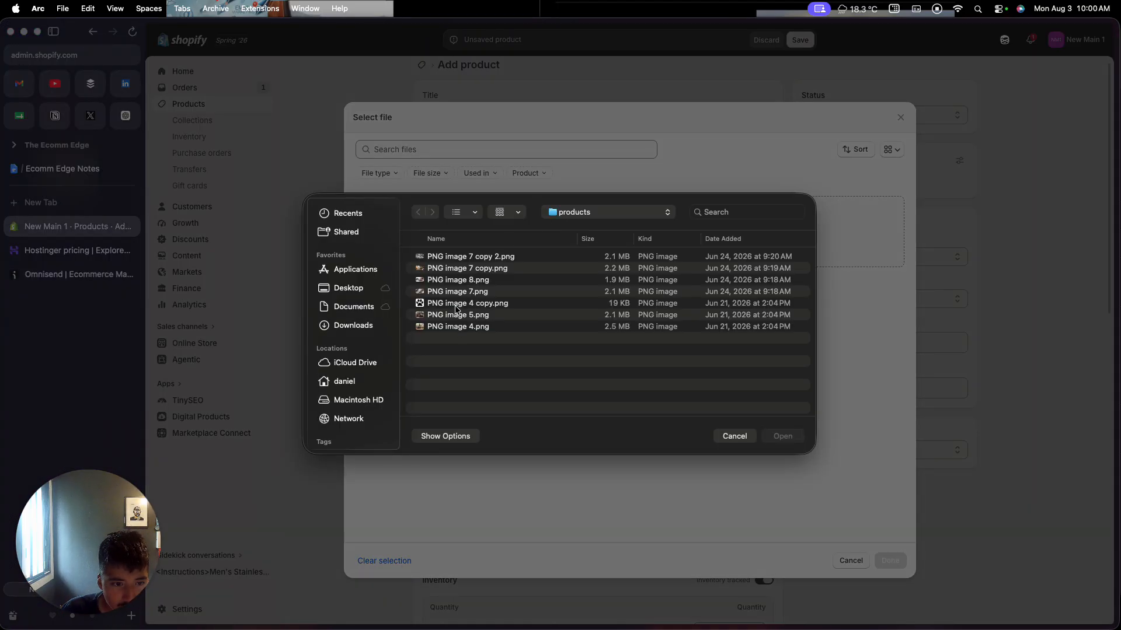
pyautogui.click(459, 256)
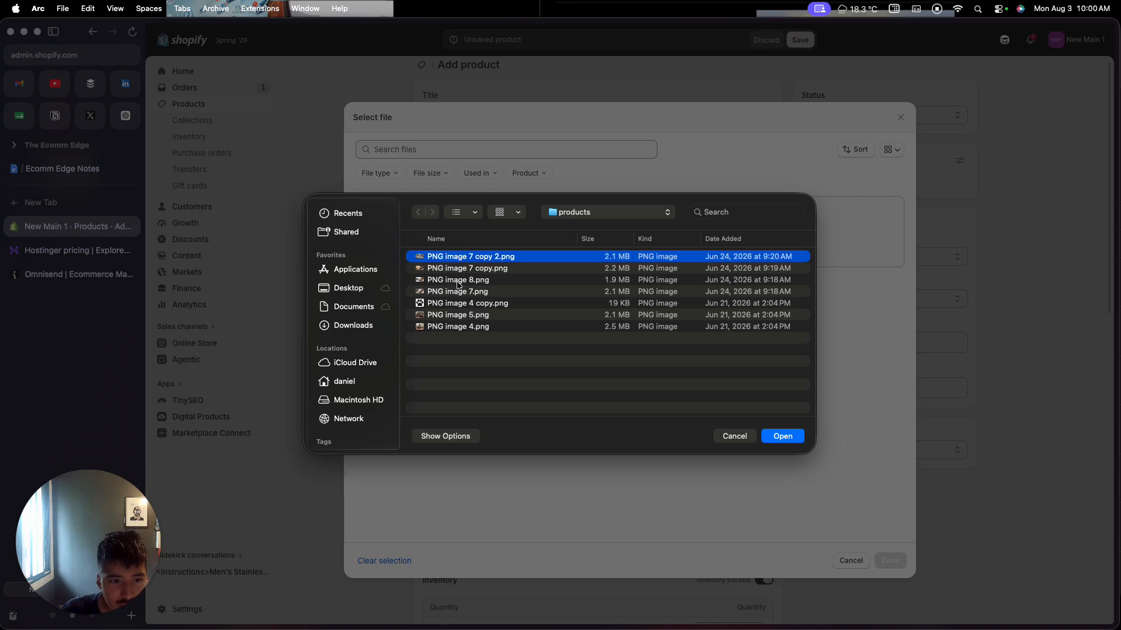
pyautogui.click(458, 269)
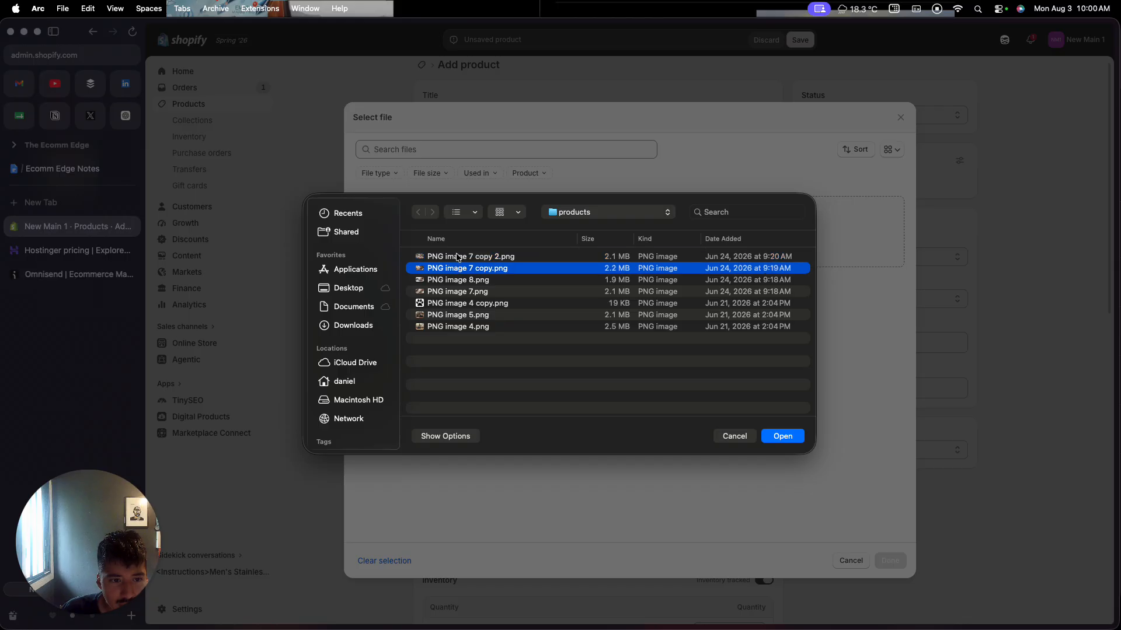
pyautogui.click(458, 257)
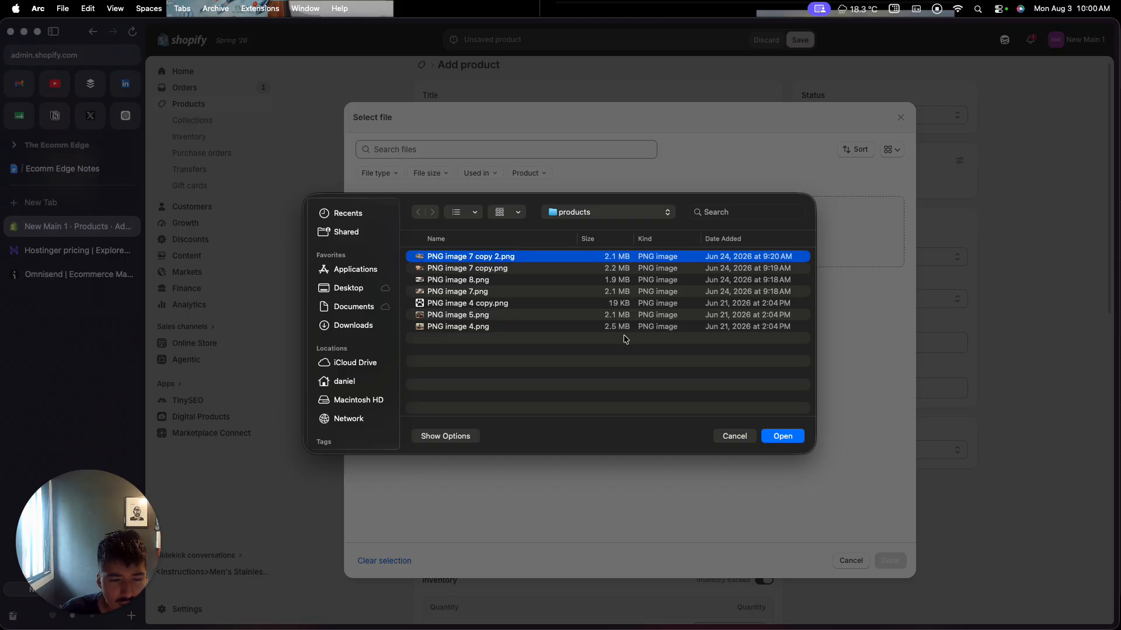
pyautogui.click(474, 270)
pyautogui.click(775, 439)
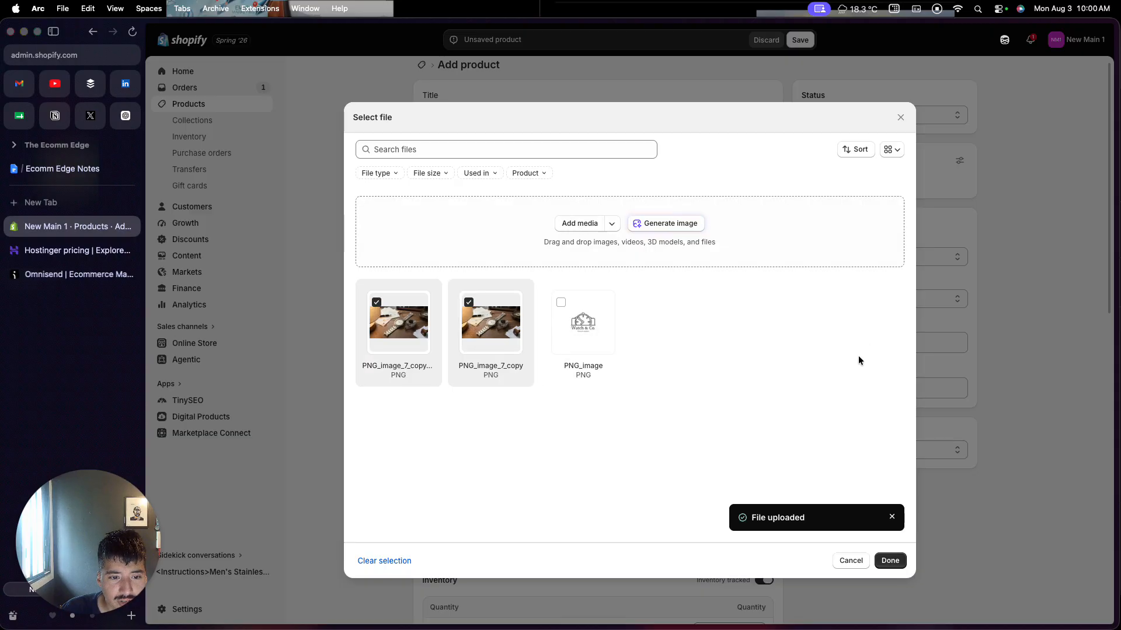
pyautogui.click(890, 560)
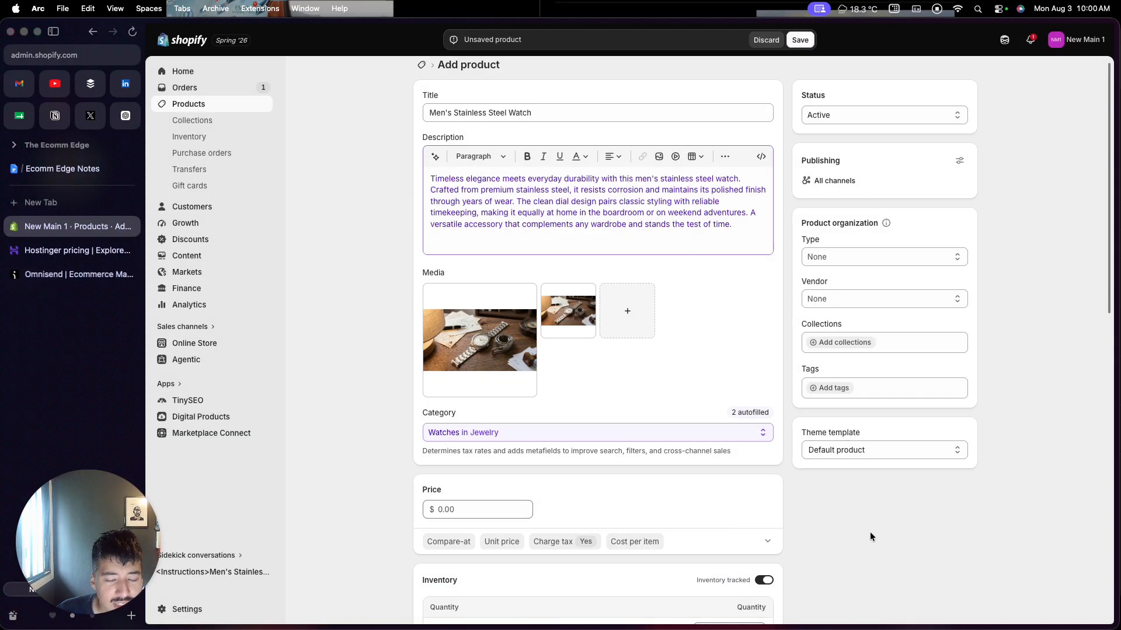
# Set the product price to $900 and expand the additional display prices.
pyautogui.scroll(-3, 565, 334)
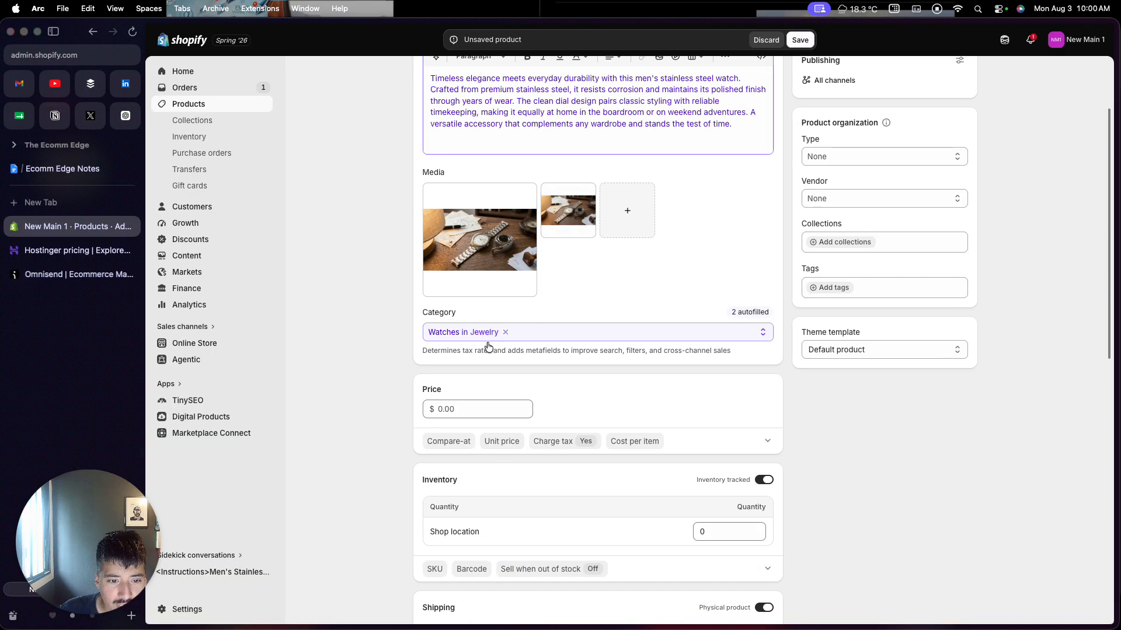
pyautogui.scroll(-2, 492, 371)
pyautogui.click(490, 364)
pyautogui.write('900')
pyautogui.click(578, 360)
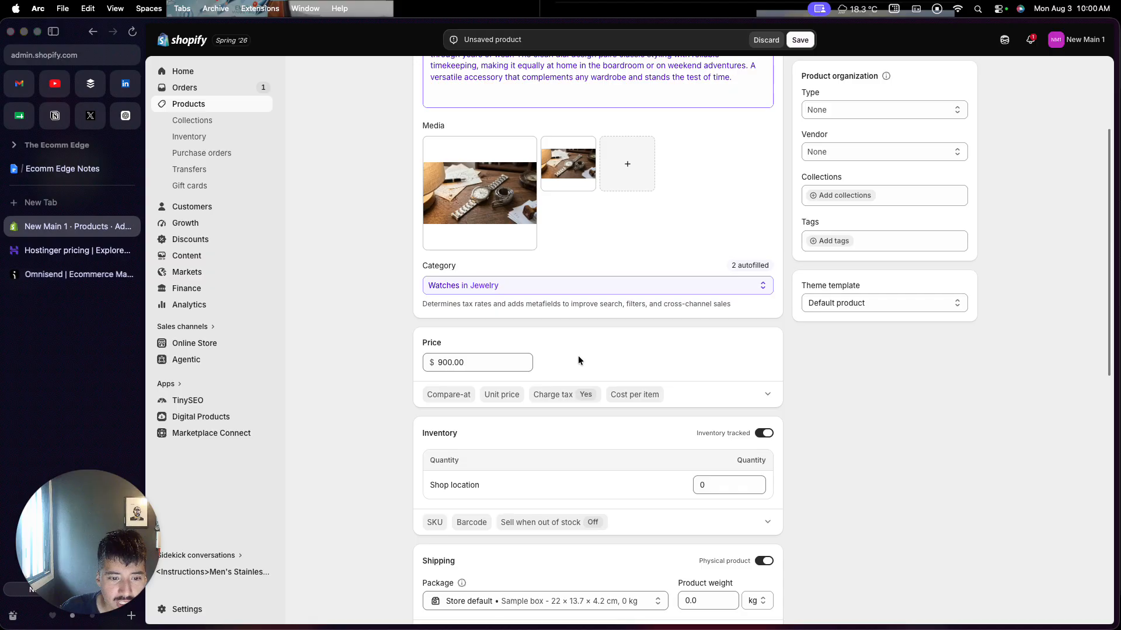
pyautogui.click(766, 397)
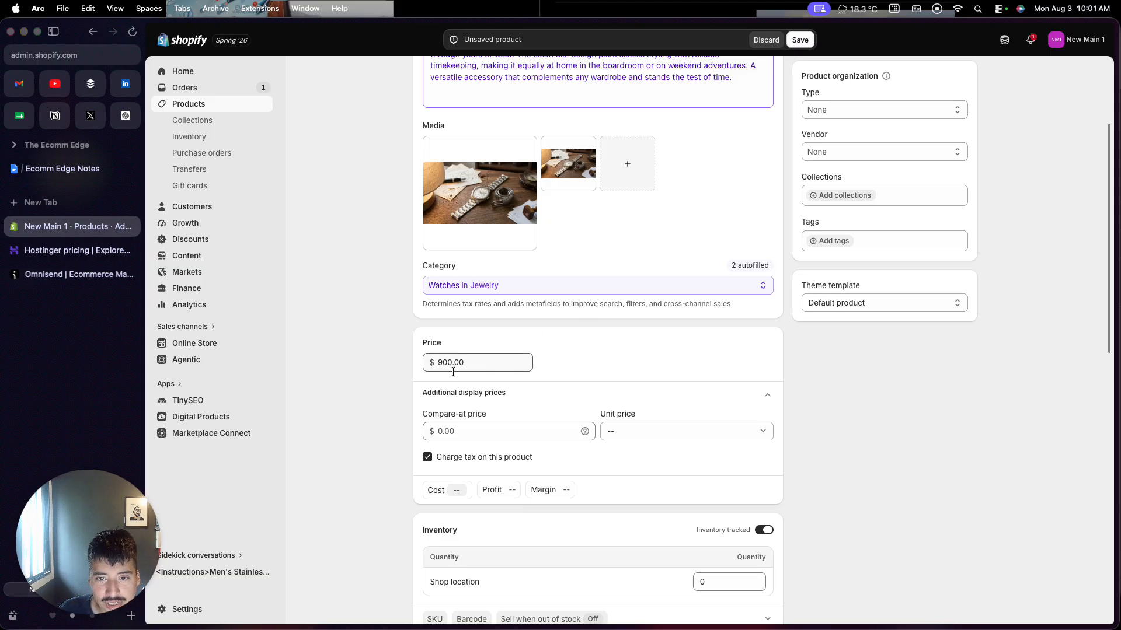
# Set the inventory quantity at Shop location to 3.
pyautogui.scroll(-4, 548, 403)
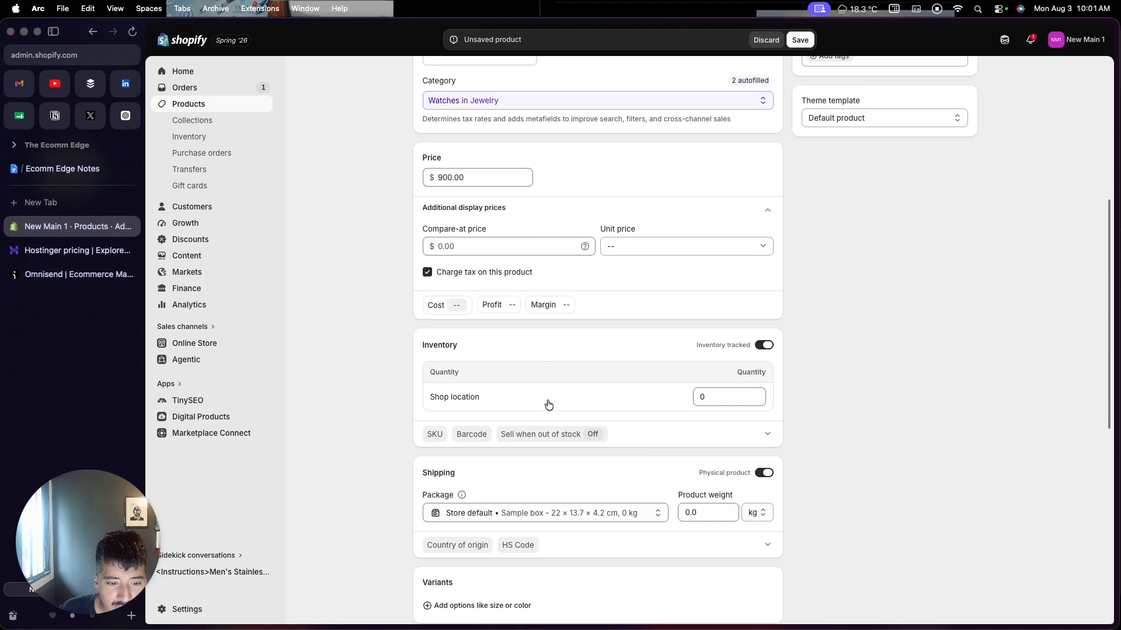
pyautogui.doubleClick(700, 363)
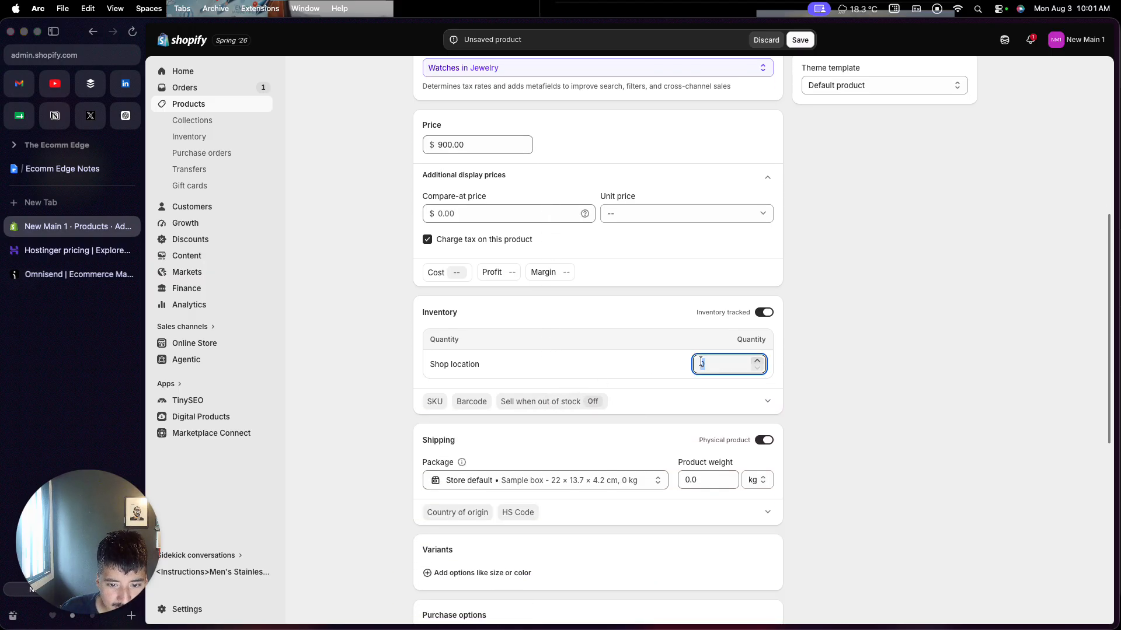
pyautogui.write('3')
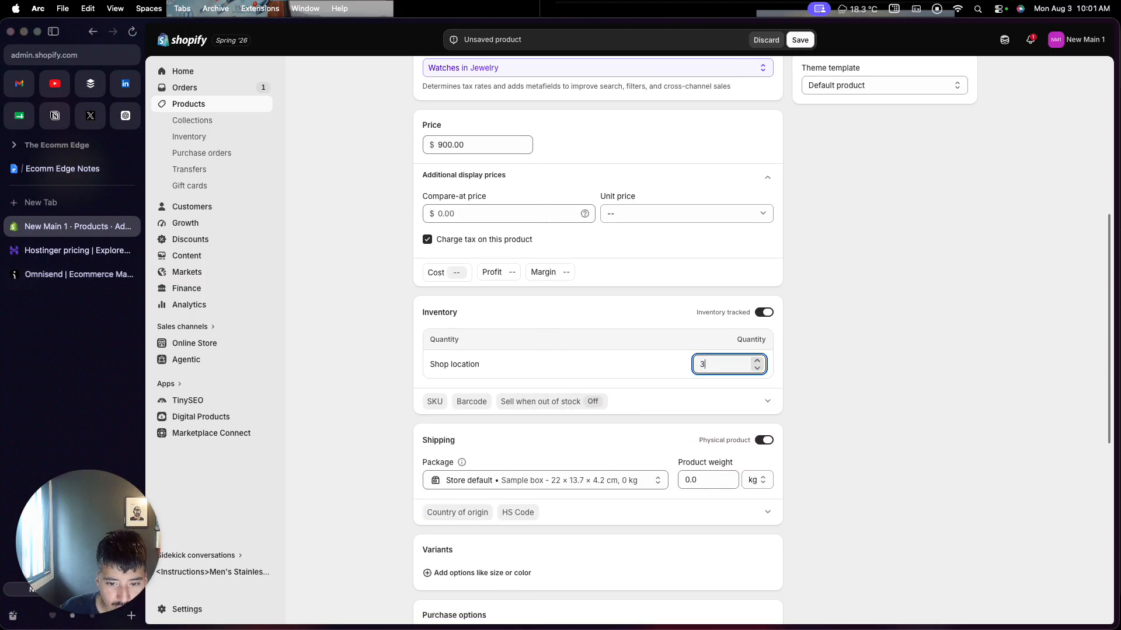
pyautogui.click(826, 341)
# Open the product's search engine listing fields for review and save the product.
pyautogui.scroll(-3, 826, 342)
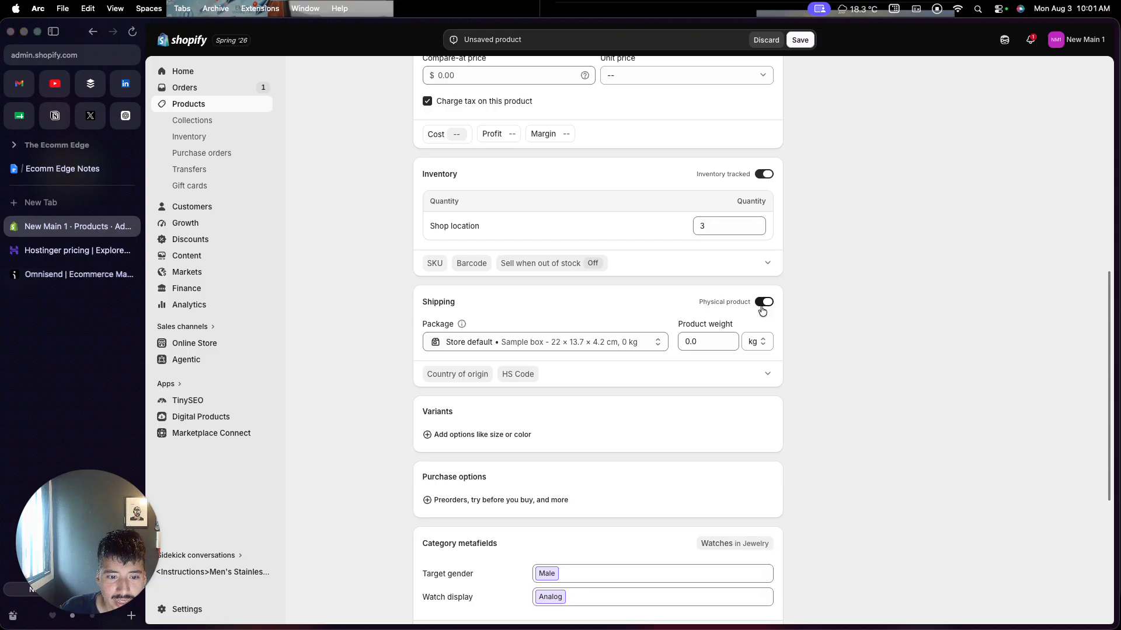
pyautogui.scroll(-3, 661, 430)
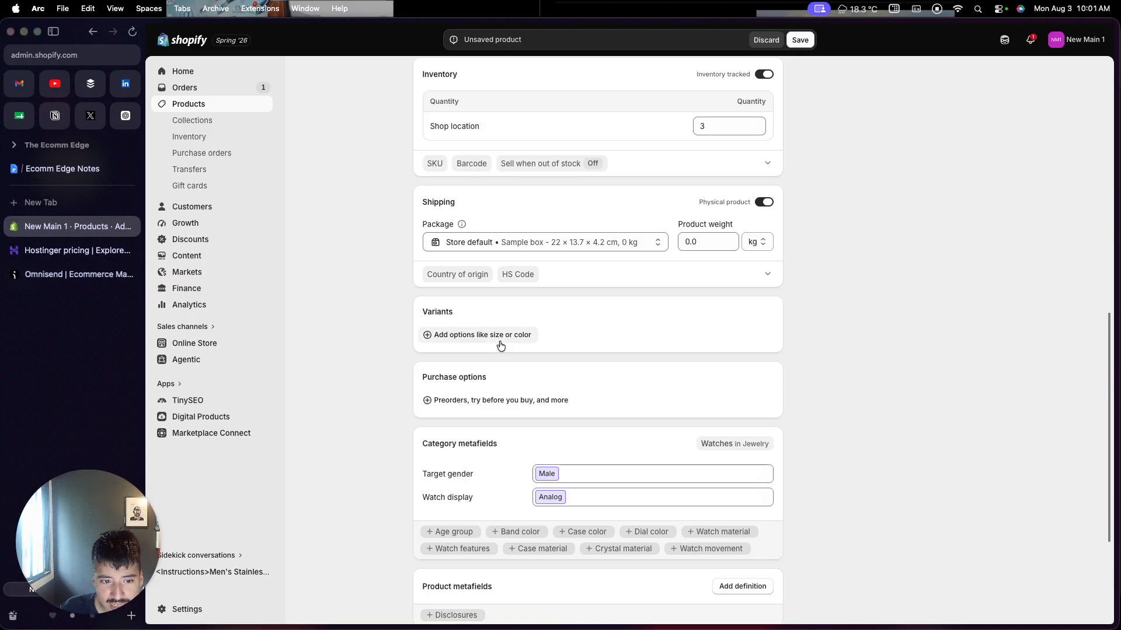
pyautogui.scroll(-1, 467, 379)
pyautogui.scroll(-5, 461, 385)
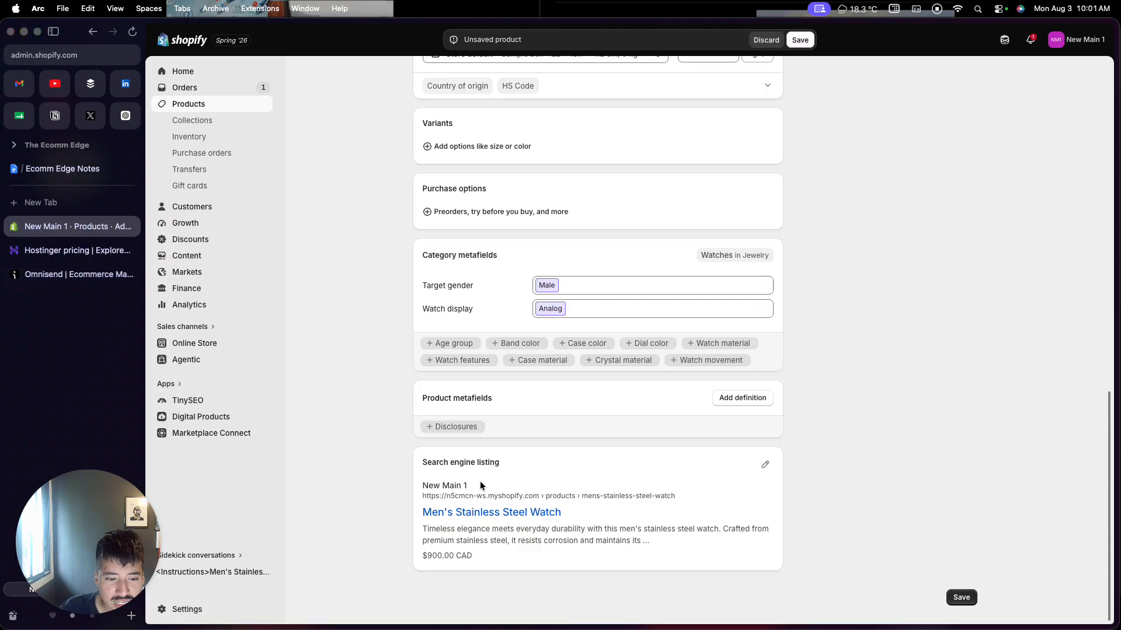
pyautogui.click(763, 466)
pyautogui.scroll(-5, 721, 489)
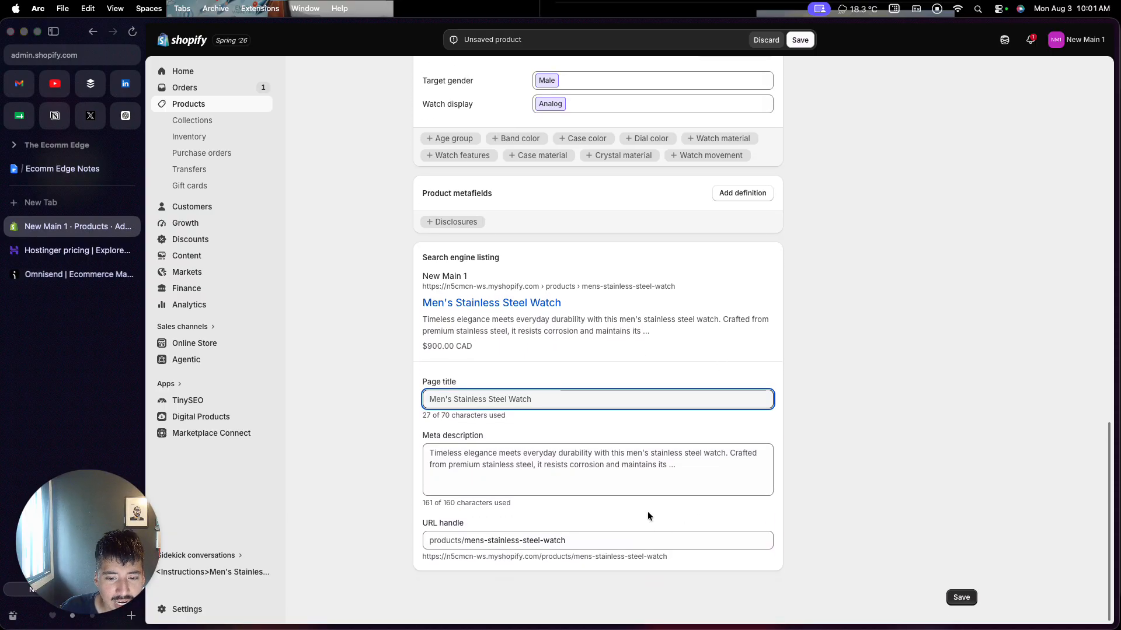
pyautogui.click(955, 595)
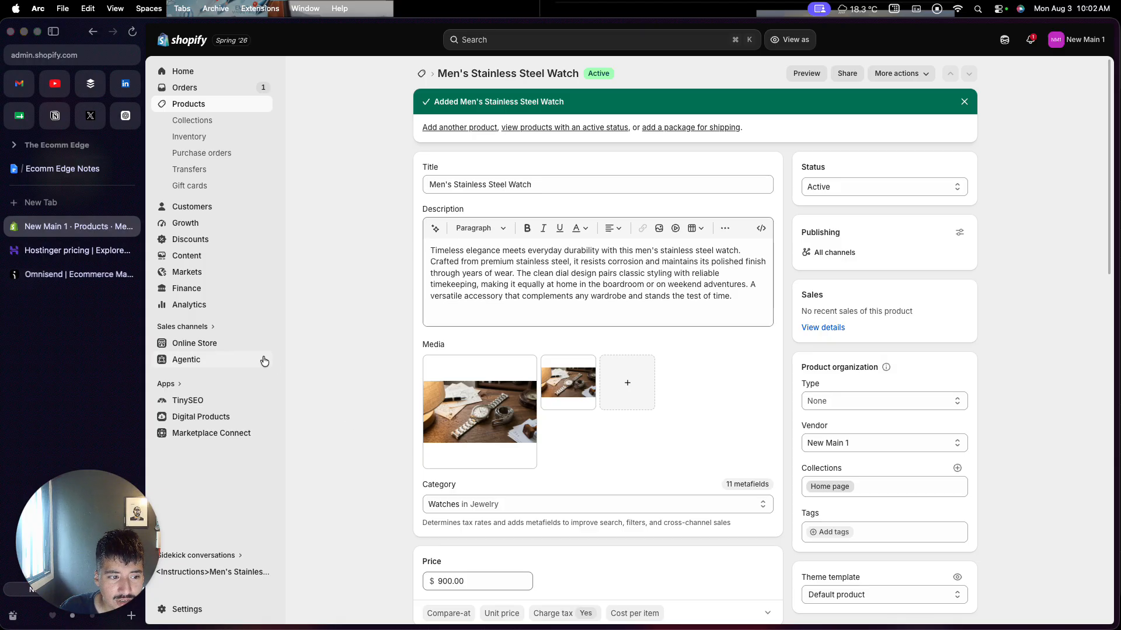
# Go to the online store's theme page and examine the active theme and the themes offered under Discover themes.
pyautogui.click(232, 349)
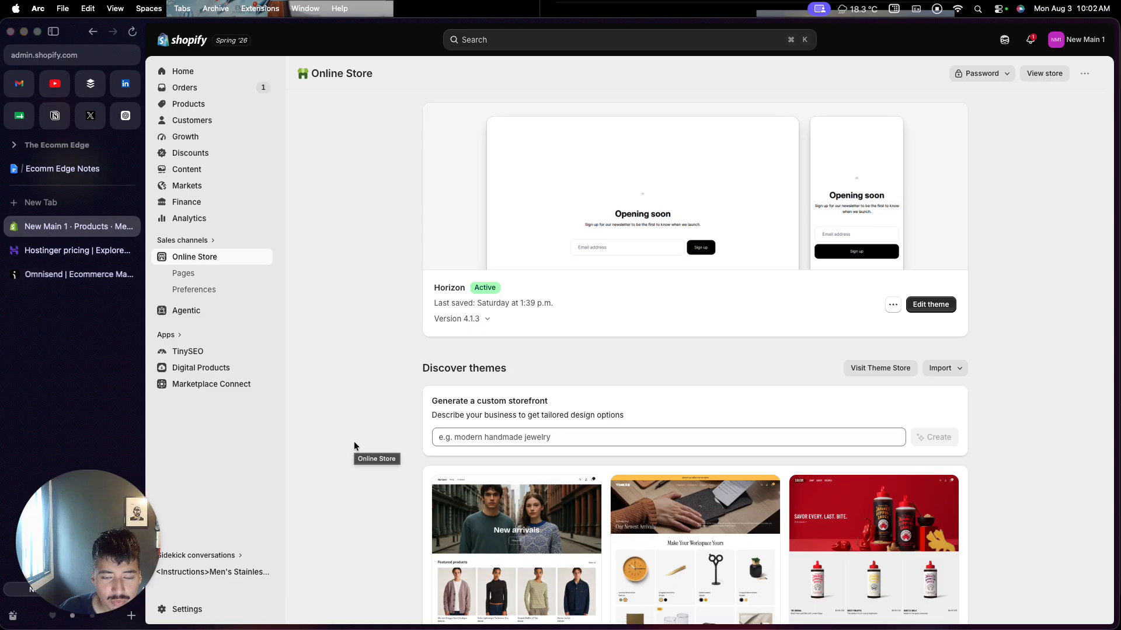
pyautogui.moveTo(435, 287); pyautogui.dragTo(459, 288)
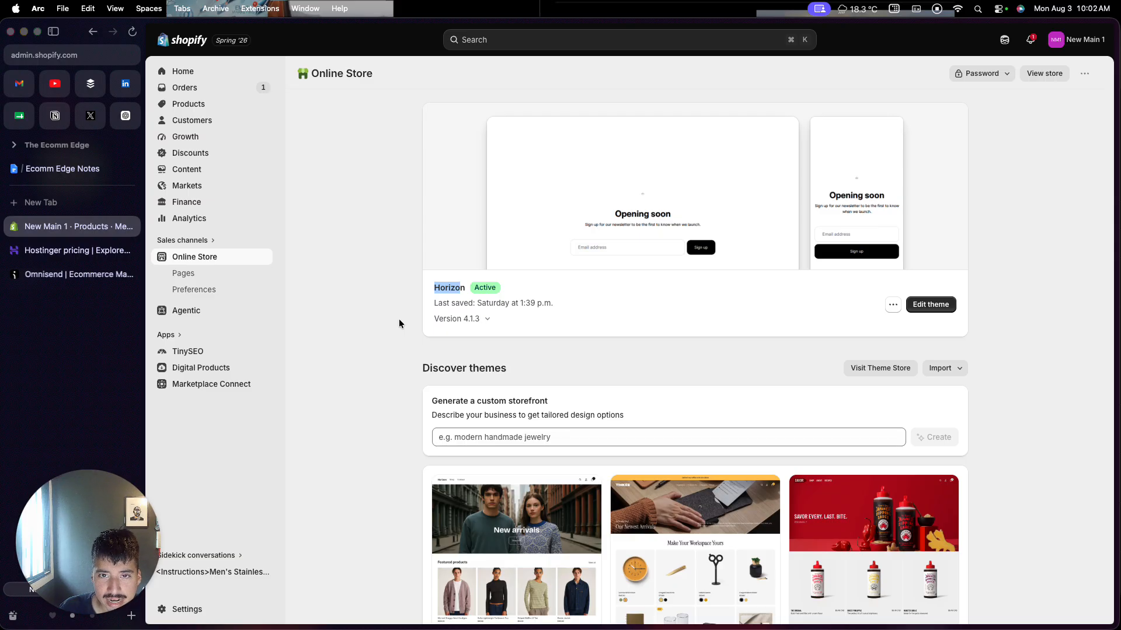
pyautogui.scroll(-3, 395, 380)
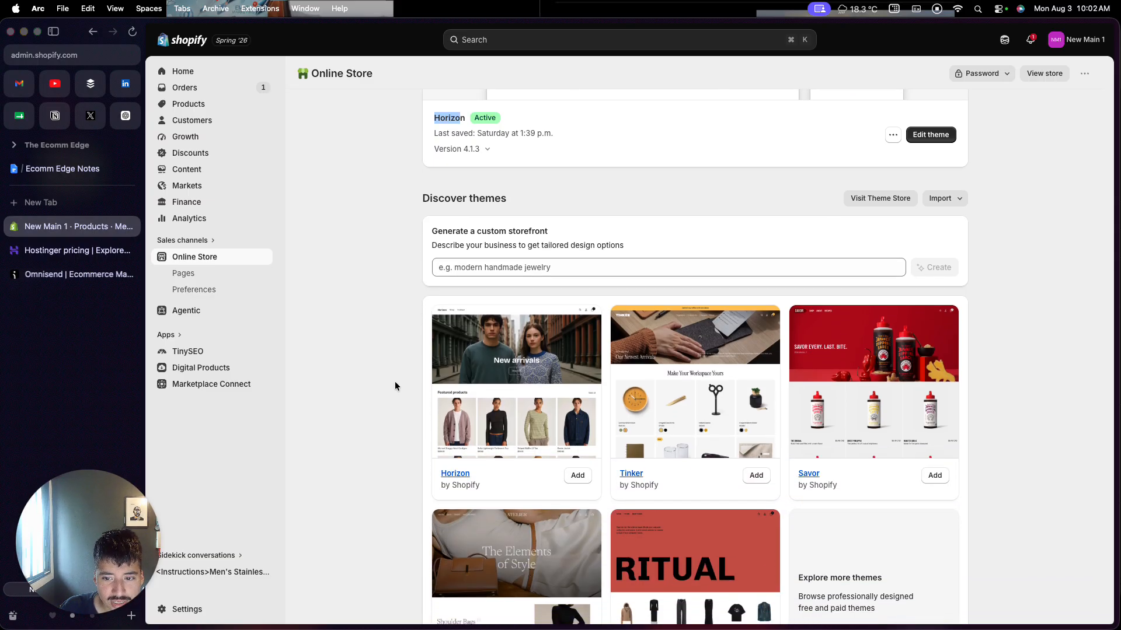
pyautogui.scroll(-1, 395, 381)
pyautogui.scroll(-1, 394, 380)
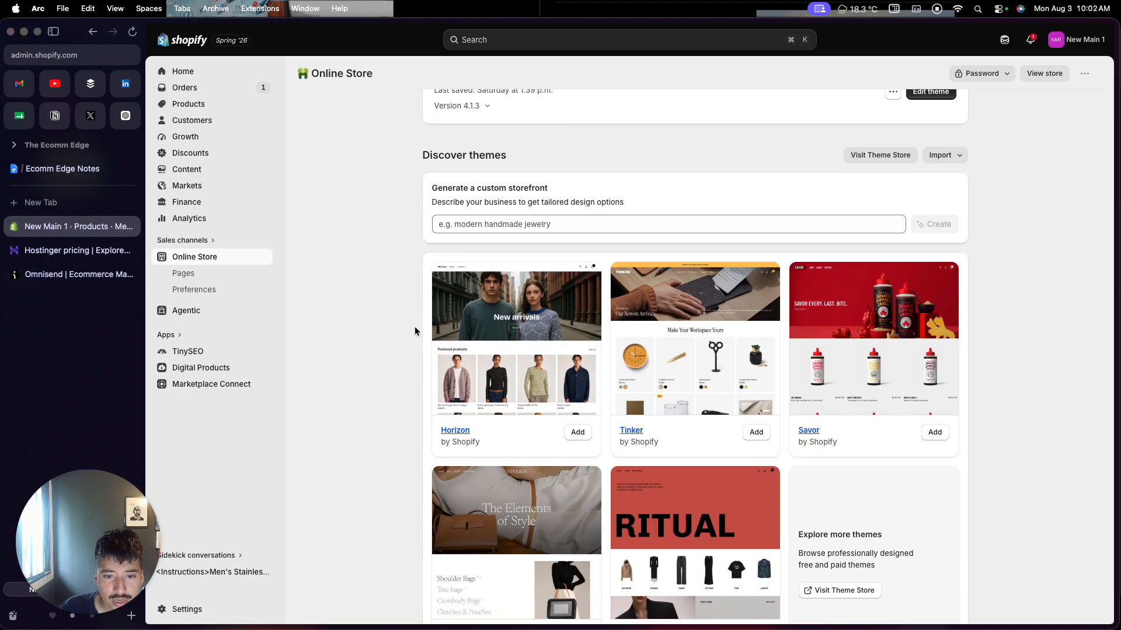
pyautogui.scroll(-2, 411, 331)
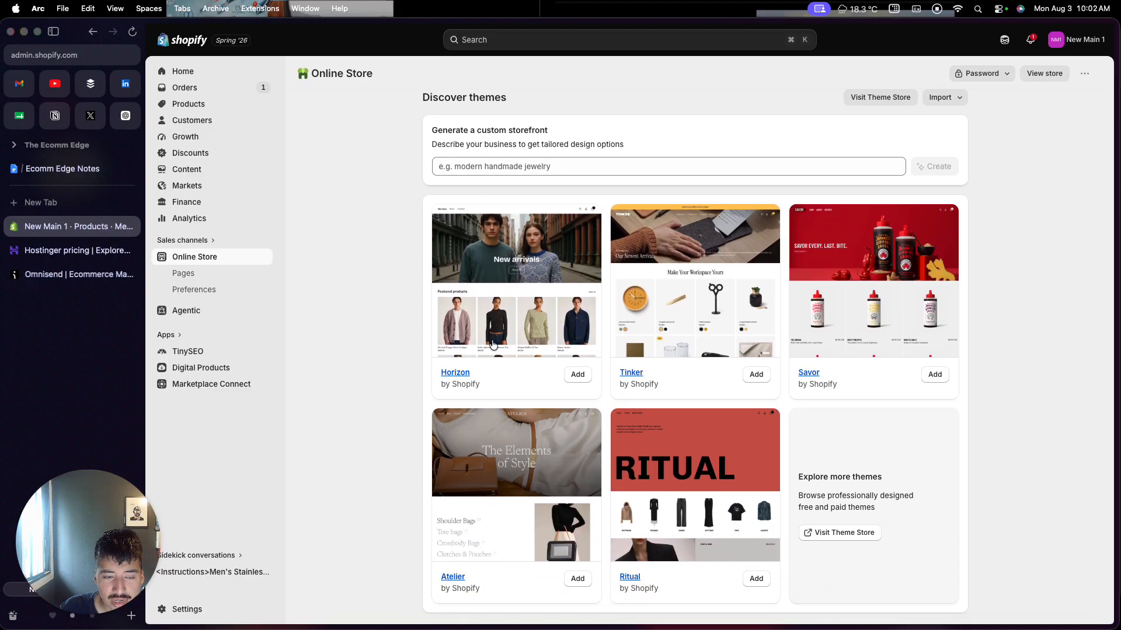
pyautogui.scroll(-1, 420, 387)
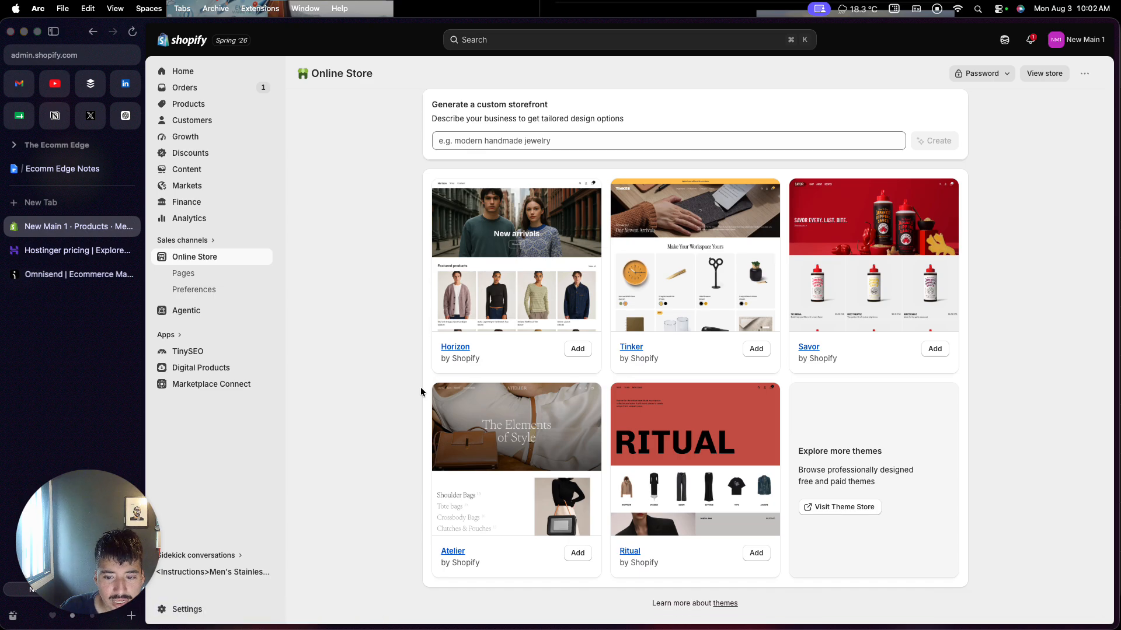
# Open the Shopify Theme Store and look over the themes offered there along with their prices.
pyautogui.click(819, 507)
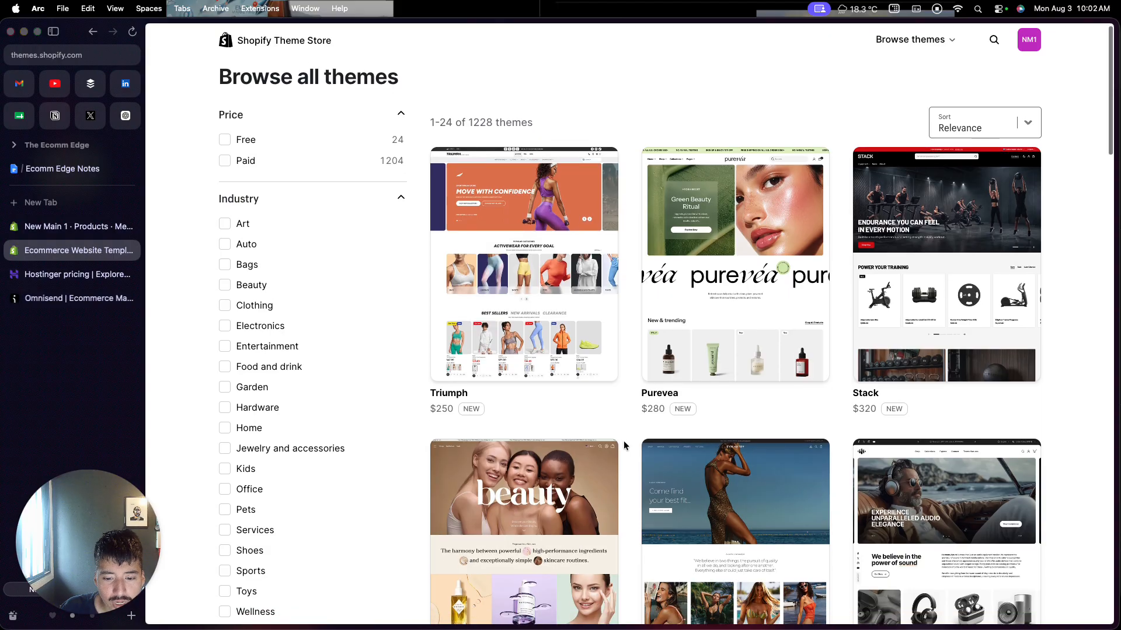
pyautogui.scroll(-1, 623, 446)
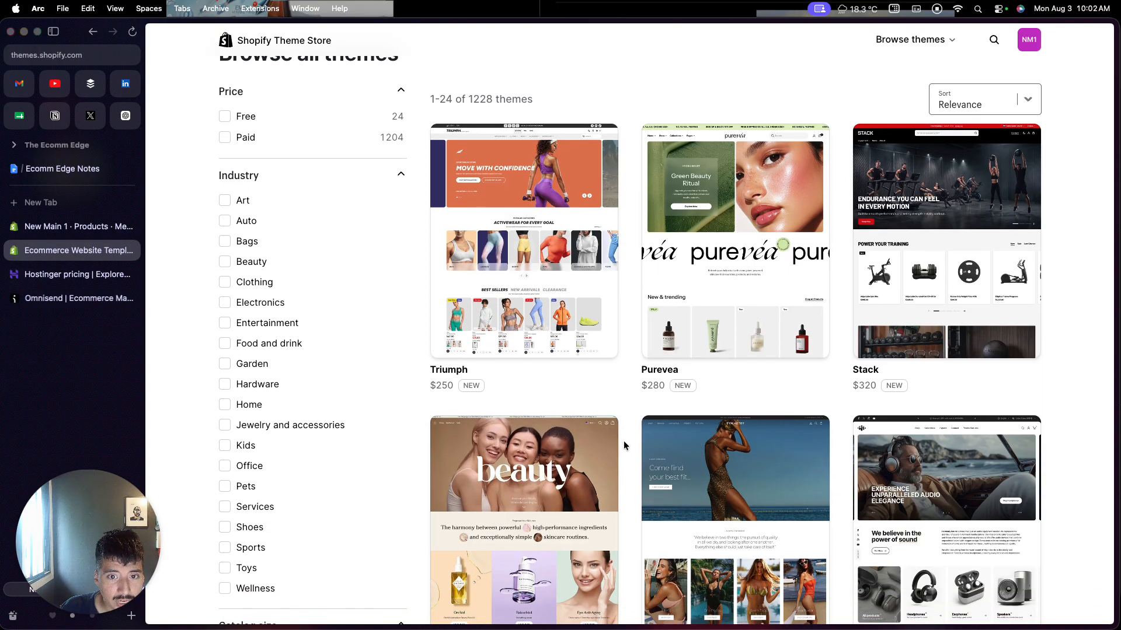
pyautogui.scroll(-1, 623, 442)
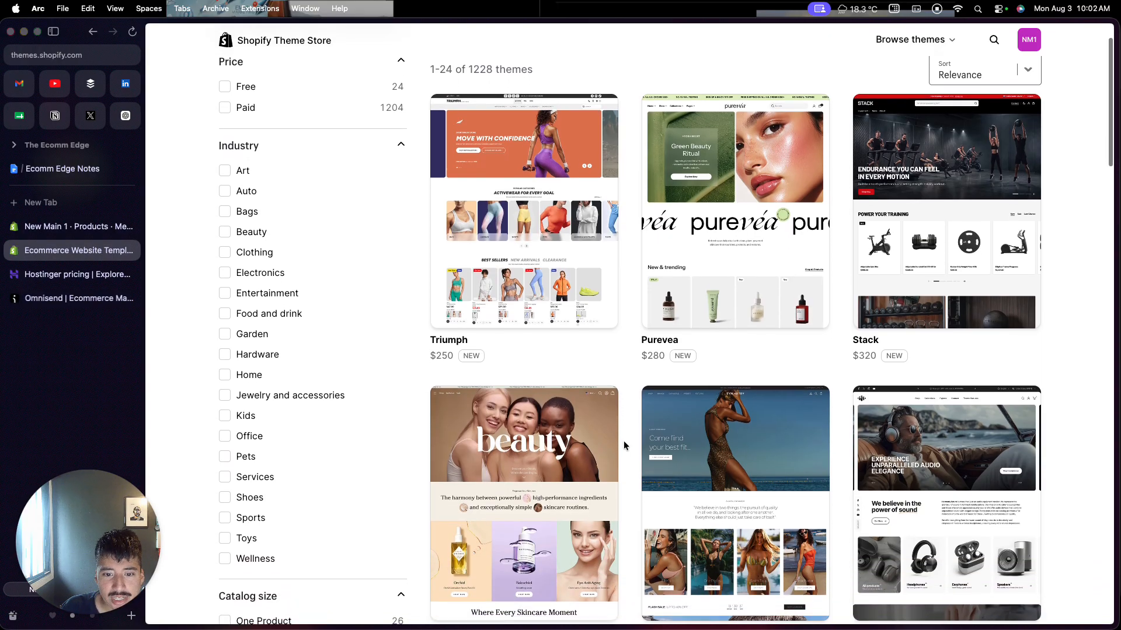
pyautogui.scroll(1, 624, 446)
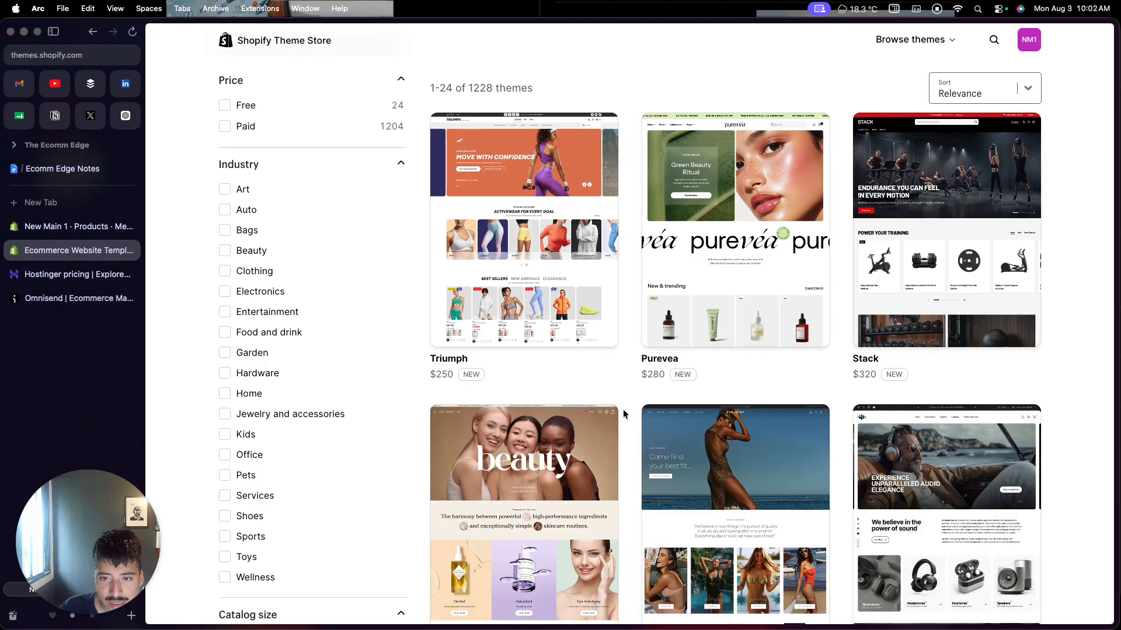
# Open the Purevea theme's demo store, dismiss its newsletter popup and examine the home page sections.
pyautogui.click(716, 270)
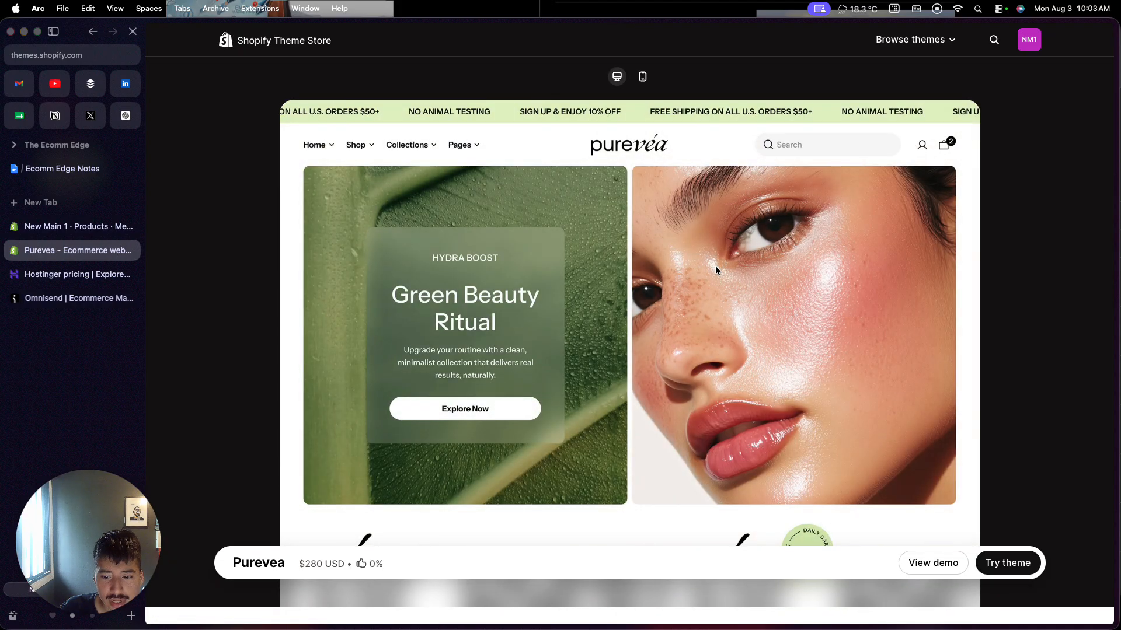
pyautogui.click(927, 429)
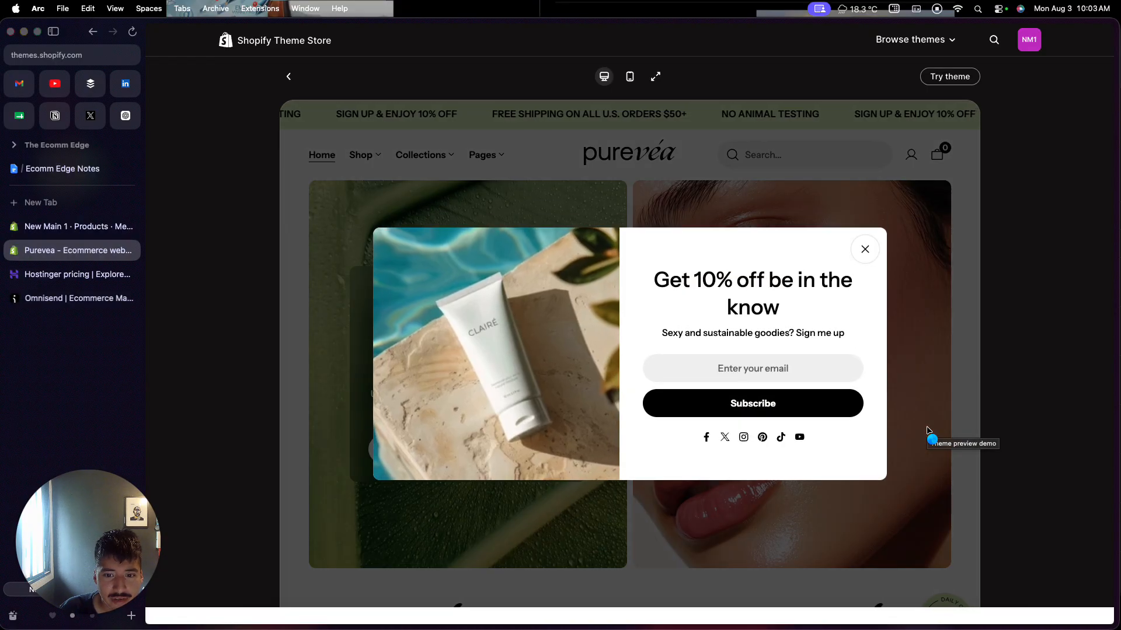
pyautogui.click(864, 249)
pyautogui.scroll(-8, 797, 360)
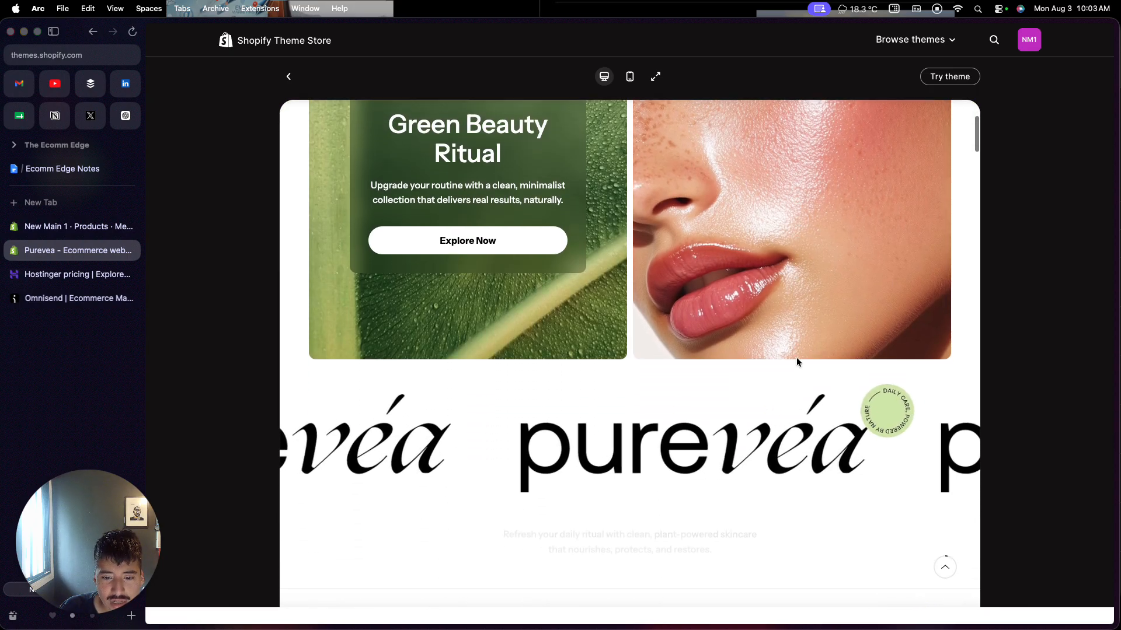
pyautogui.scroll(-10, 796, 363)
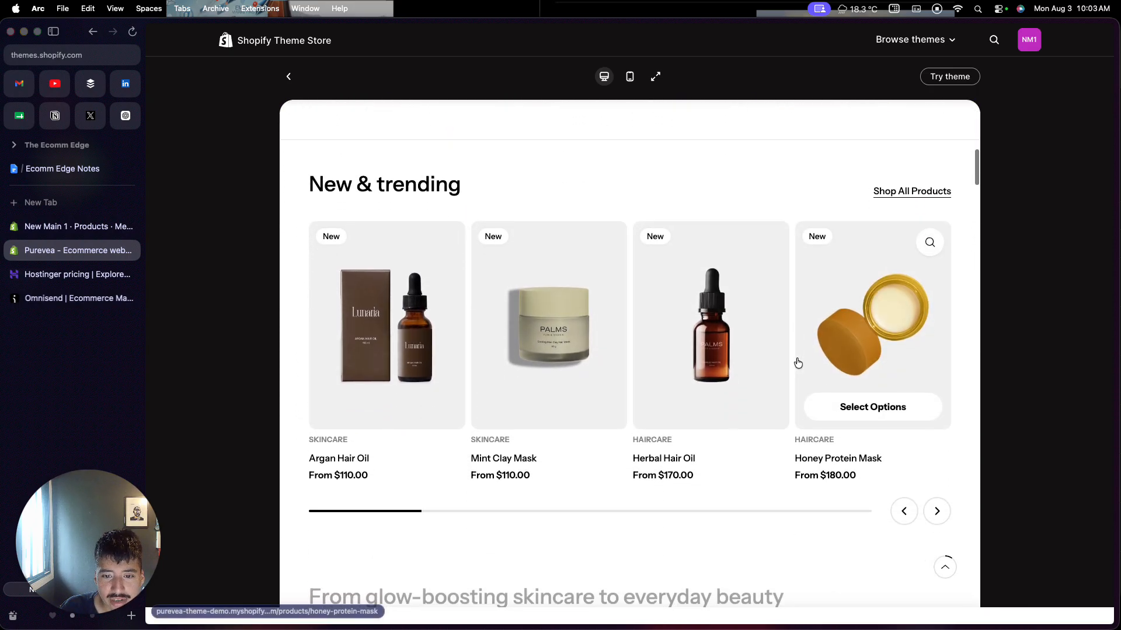
pyautogui.scroll(-4, 796, 360)
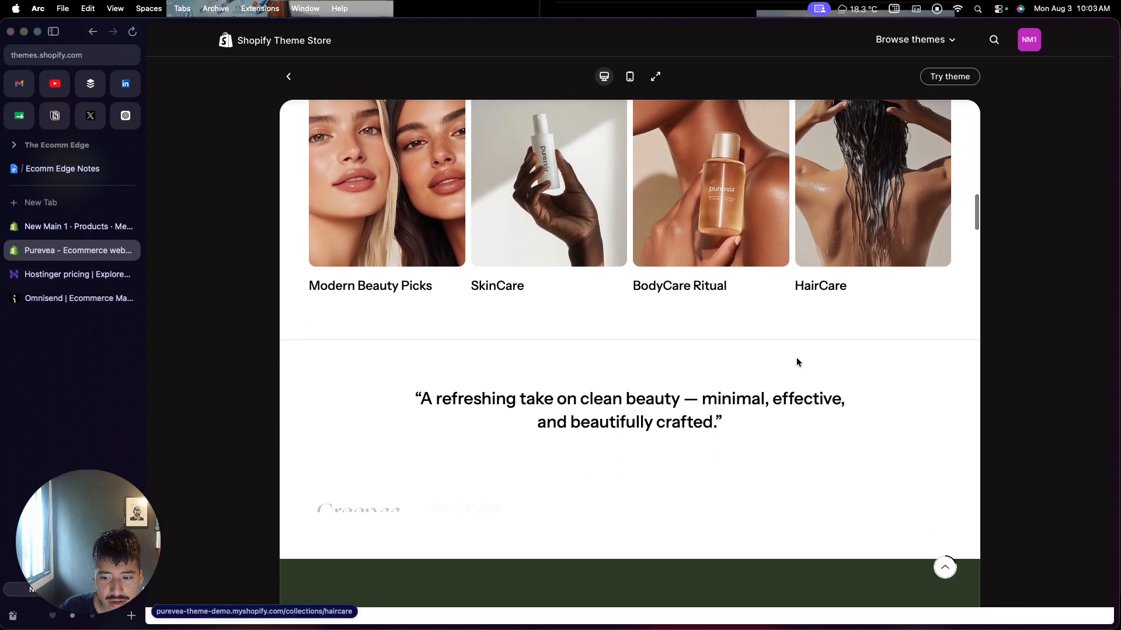
pyautogui.scroll(5, 875, 134)
# Return to the list of all themes and filter it to show only free themes.
pyautogui.click(901, 40)
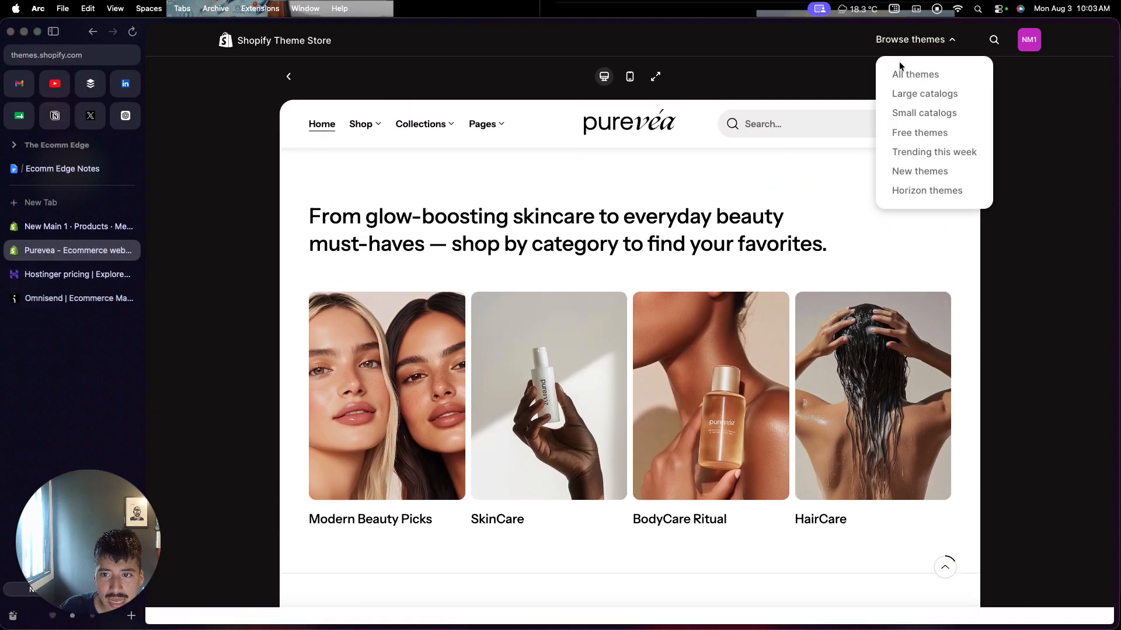
pyautogui.click(899, 76)
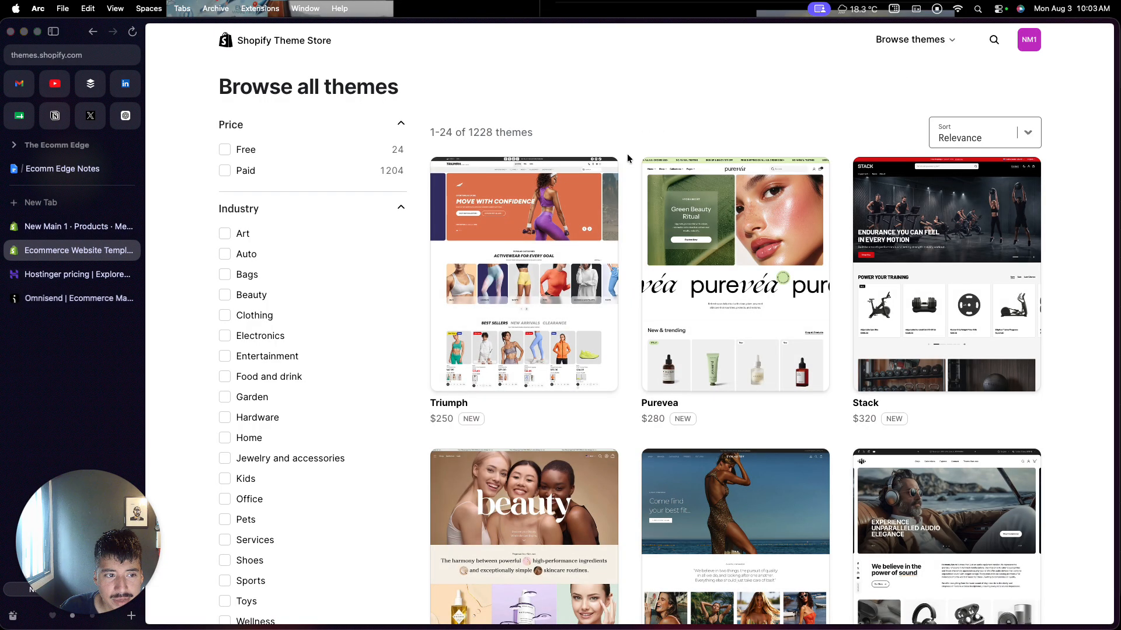
pyautogui.click(228, 150)
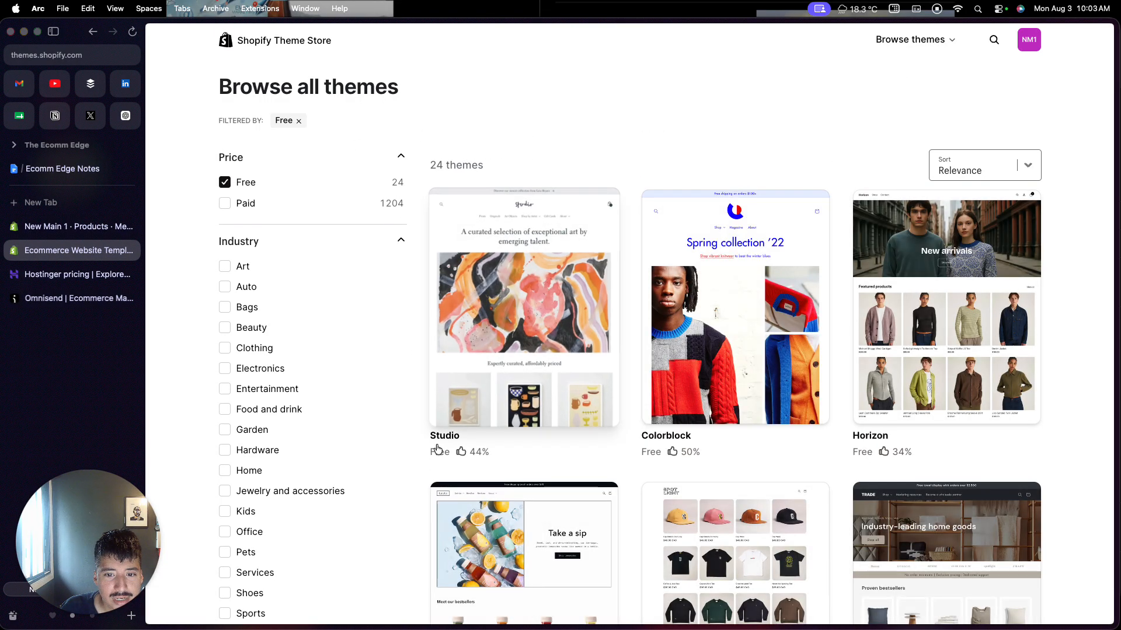
pyautogui.scroll(-1, 423, 489)
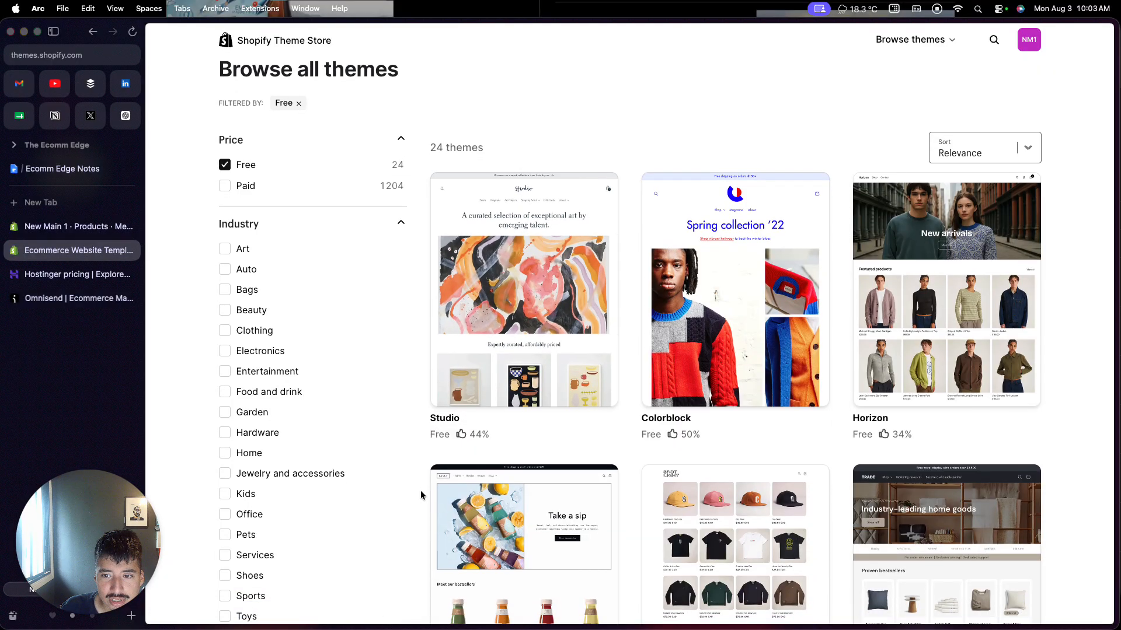
# Select the free Studio theme and add it to the store's draft themes.
pyautogui.click(472, 335)
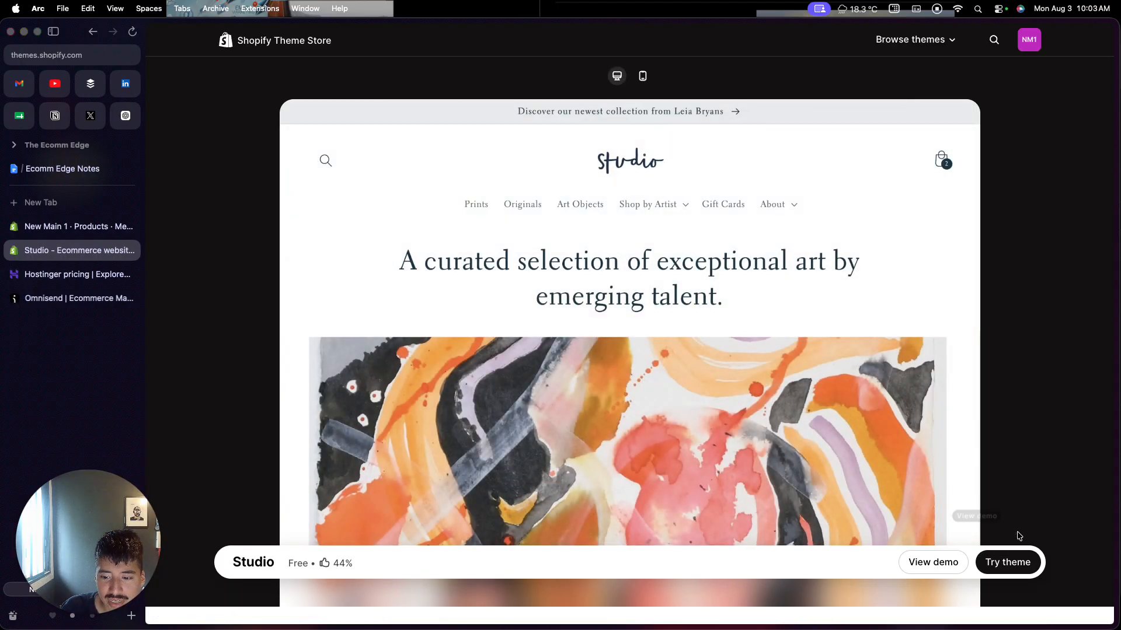
pyautogui.click(1009, 562)
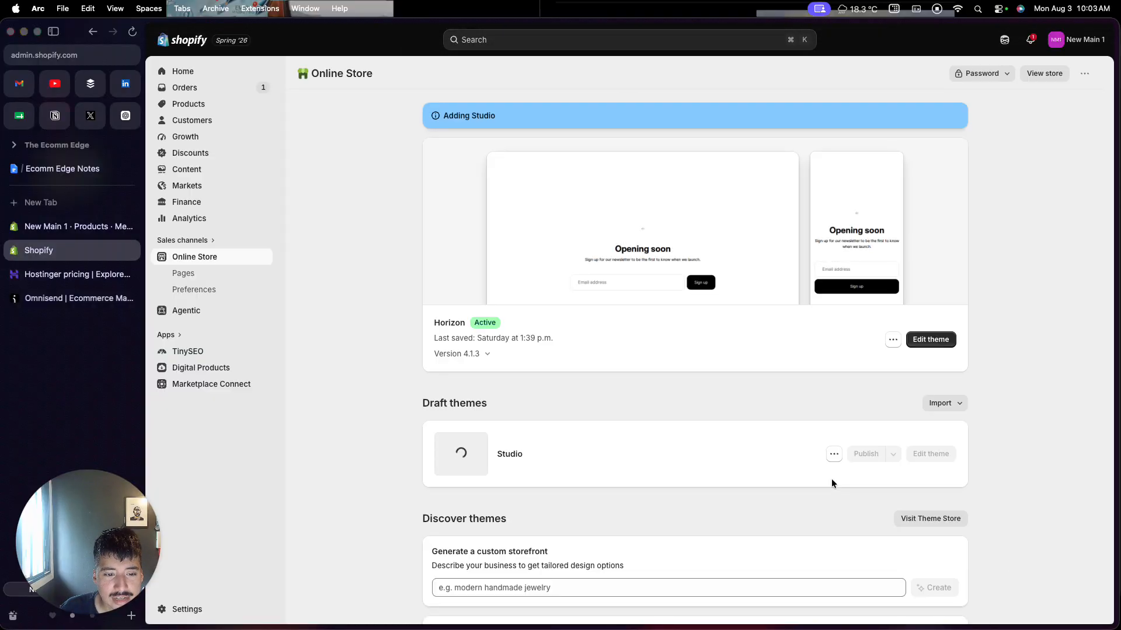
pyautogui.moveTo(430, 403); pyautogui.dragTo(468, 405)
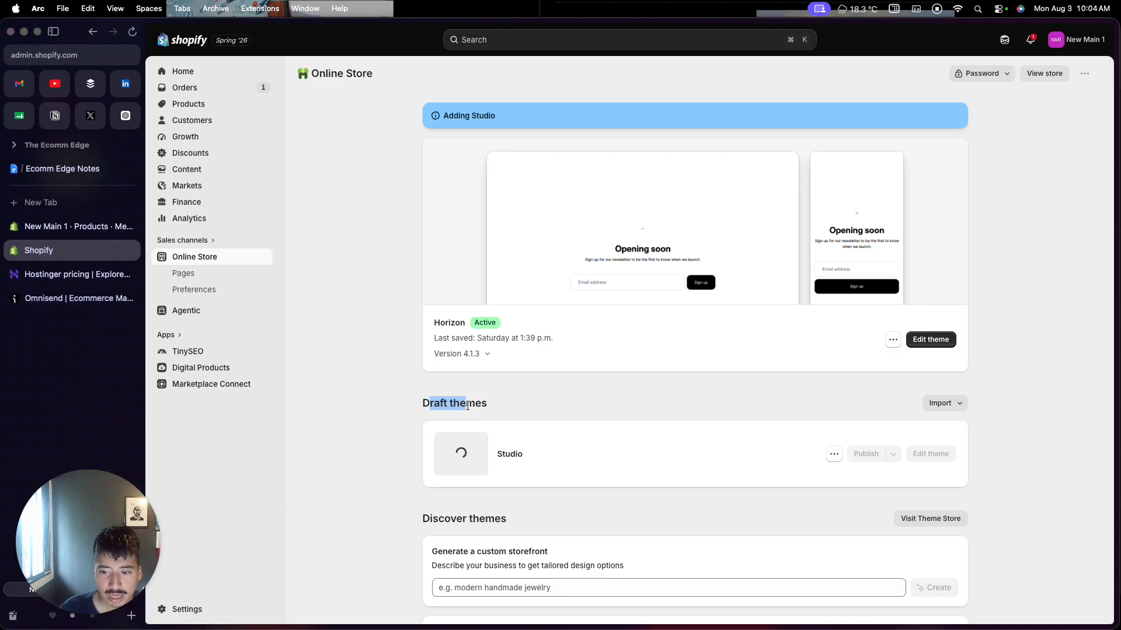
pyautogui.click(431, 442)
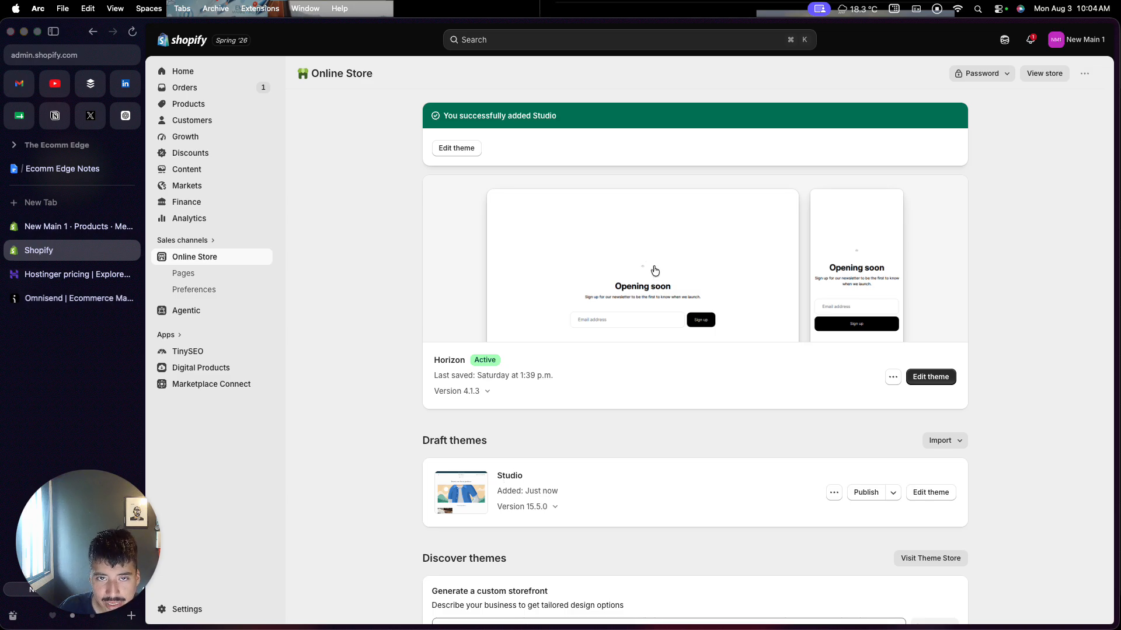
# Publish the Studio draft theme in place of Horizon and open it in the theme editor.
pyautogui.scroll(-3, 595, 373)
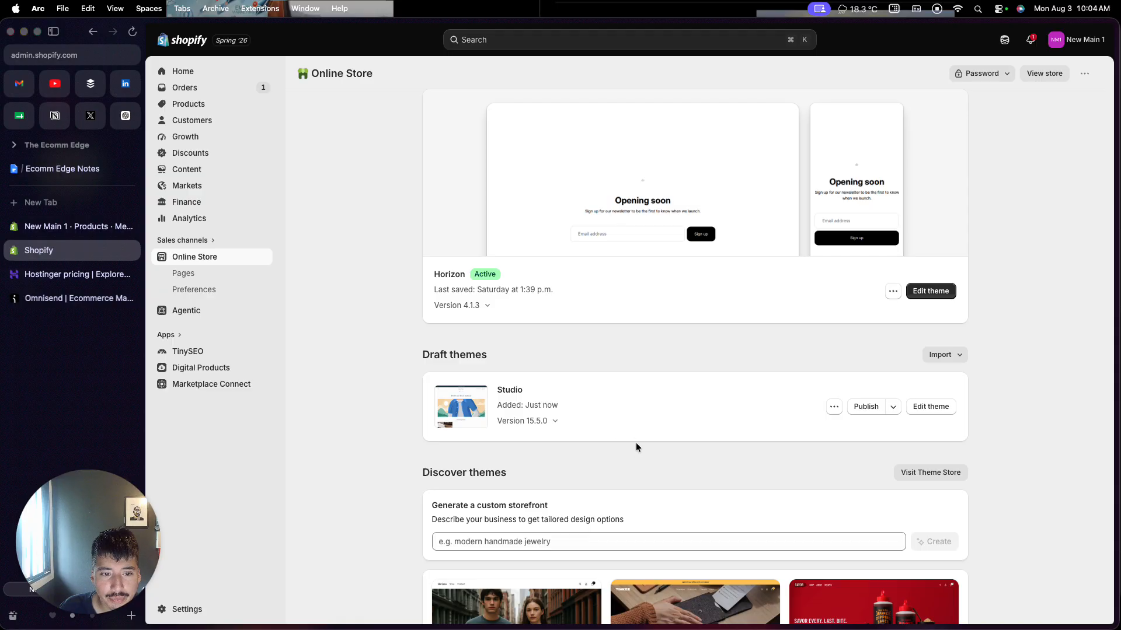
pyautogui.click(864, 406)
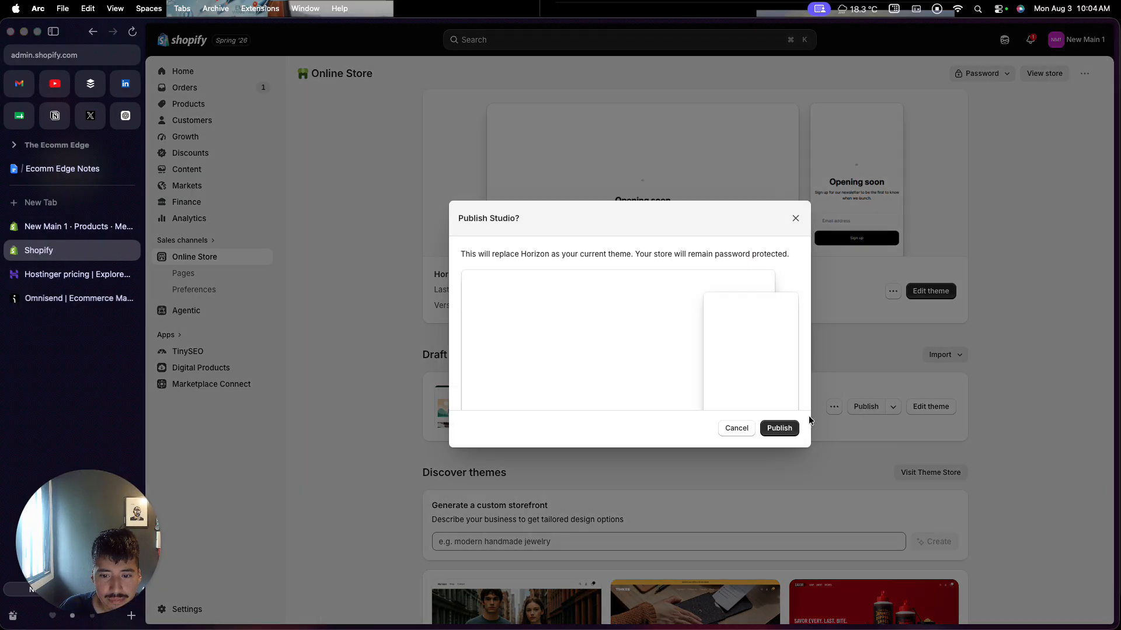
pyautogui.click(783, 430)
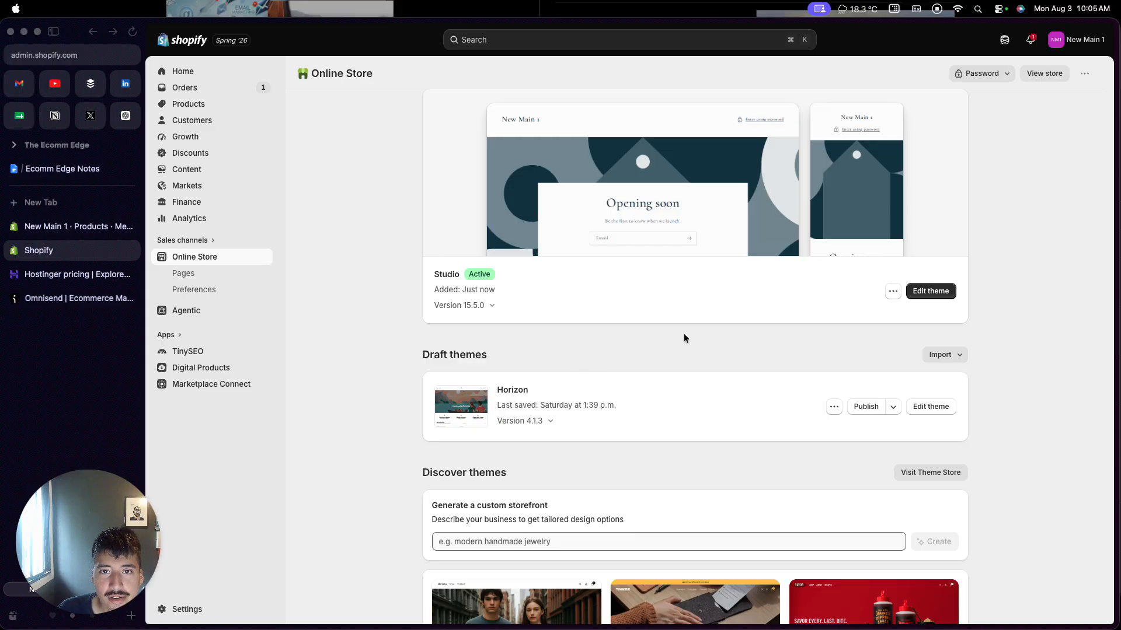
pyautogui.click(917, 292)
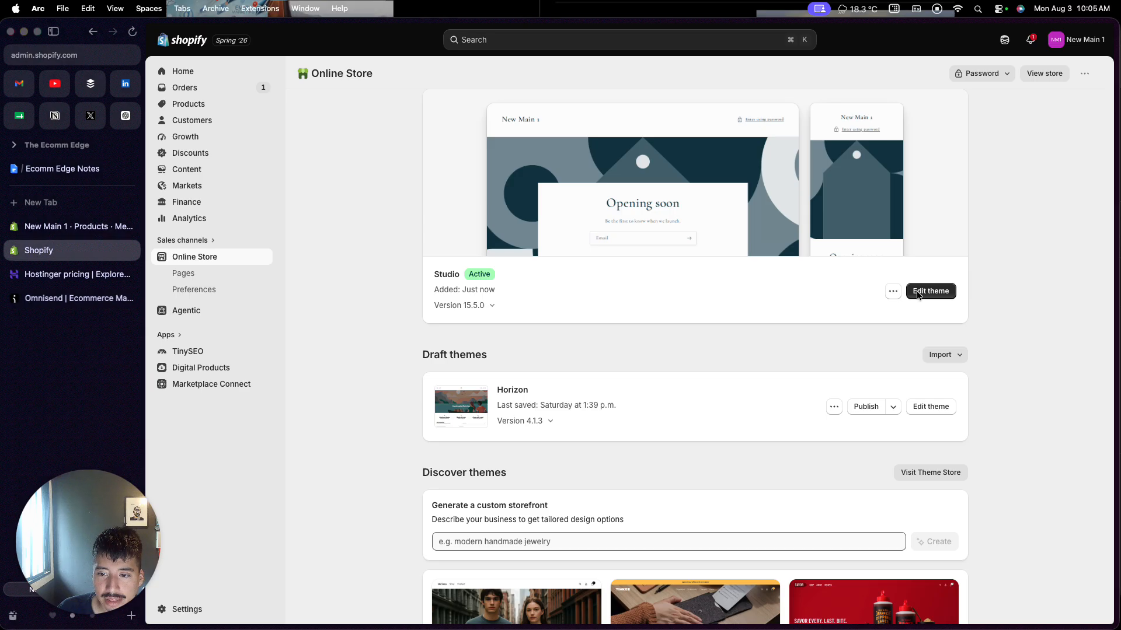
pyautogui.click(917, 292)
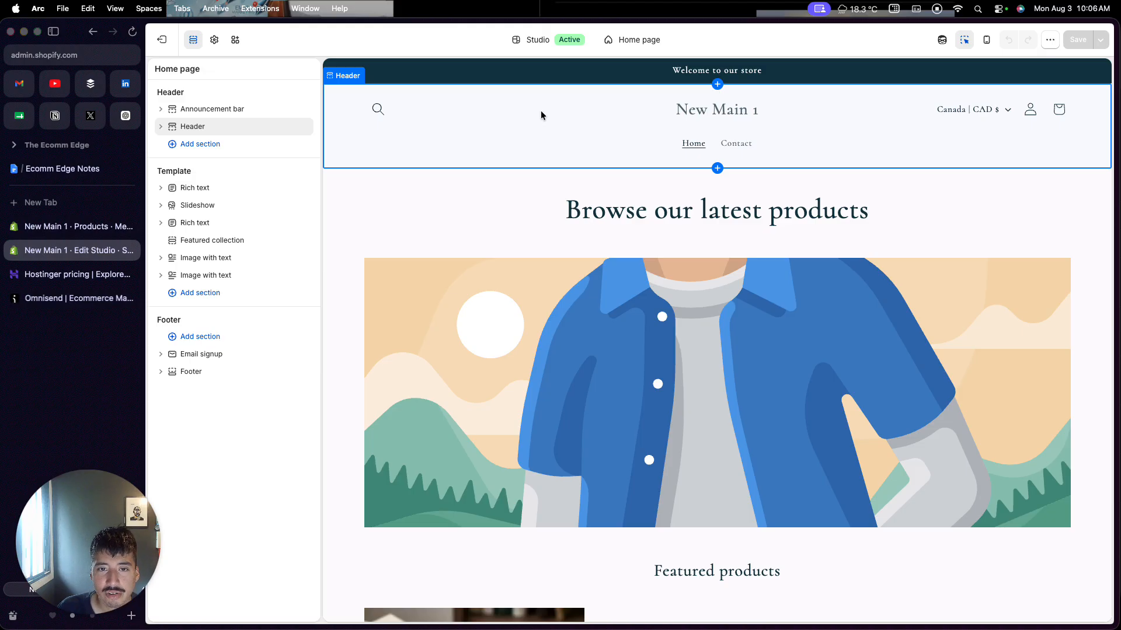
# Select the home page's Header section and set its color scheme to the light grey one.
pyautogui.click(482, 124)
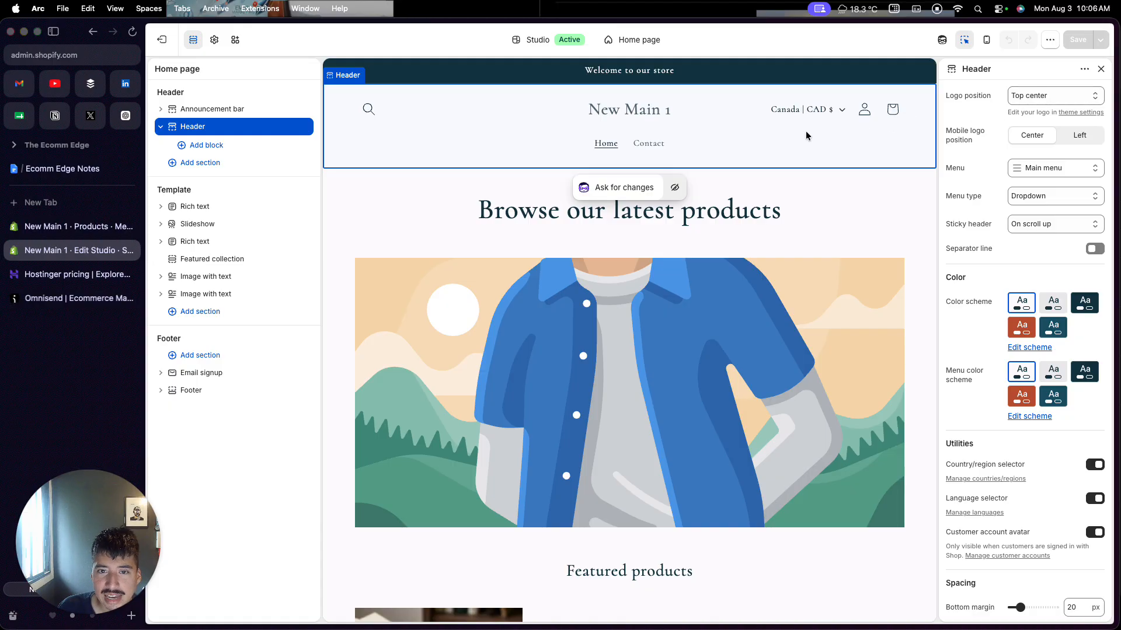
pyautogui.scroll(-3, 967, 212)
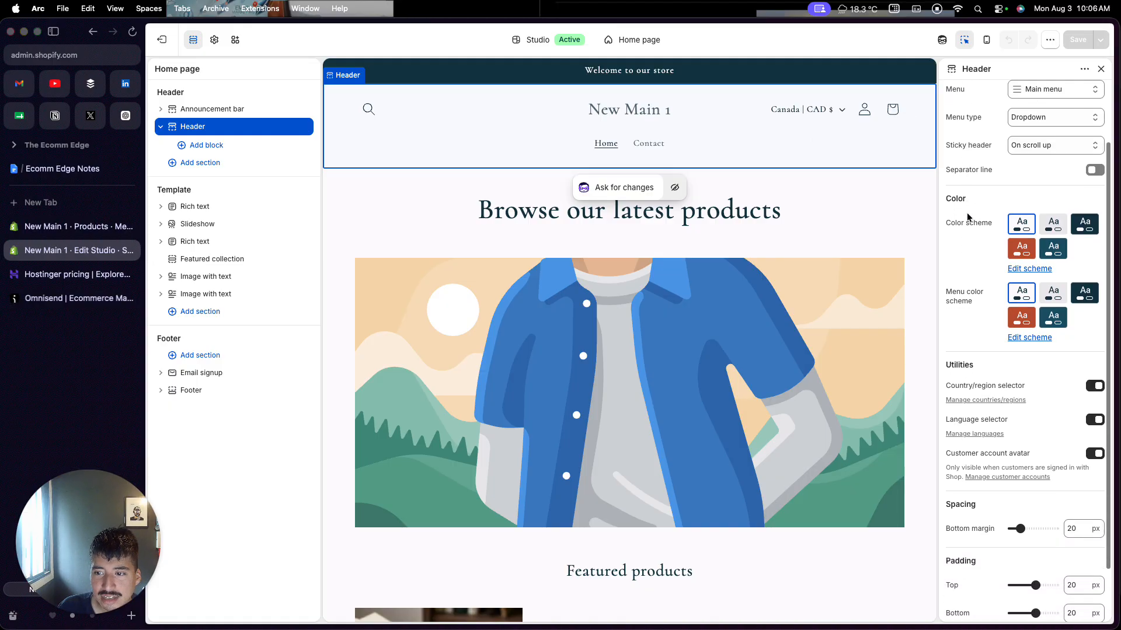
pyautogui.scroll(1, 967, 213)
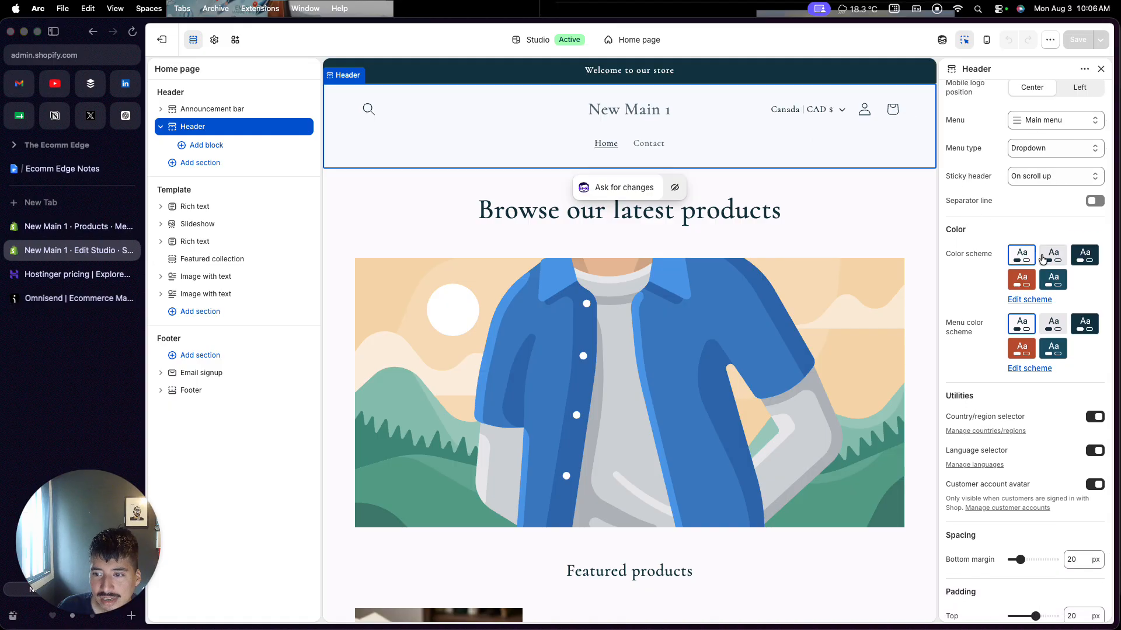
pyautogui.click(1047, 260)
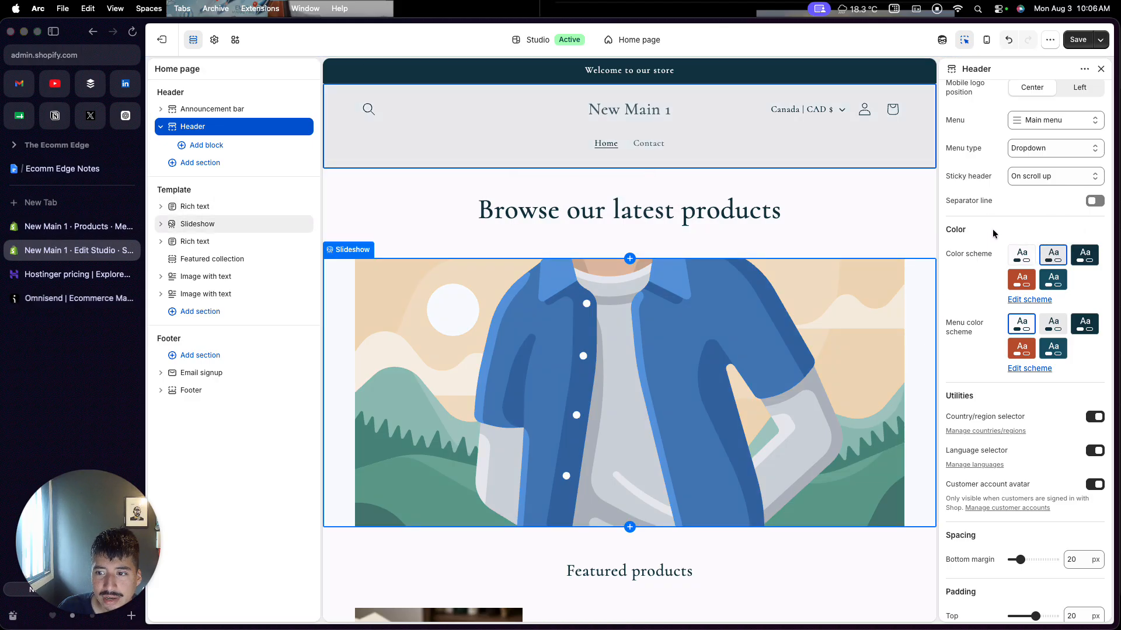
# Set the header's menu type to Drawer, keeping Main menu as its menu.
pyautogui.scroll(2, 995, 228)
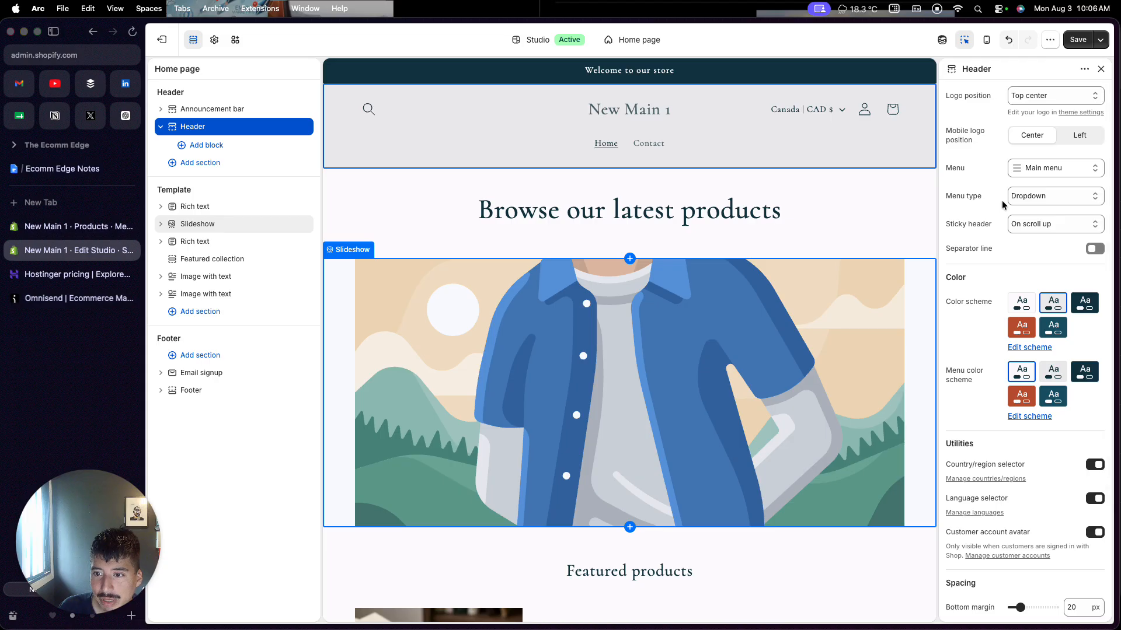
pyautogui.click(1032, 178)
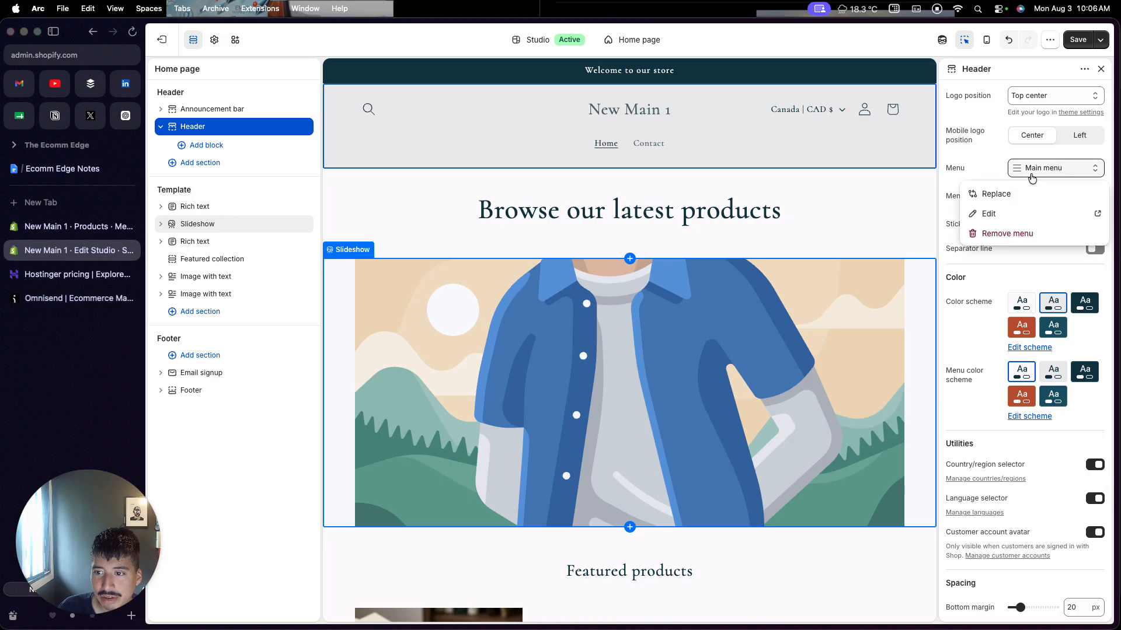
pyautogui.click(995, 170)
pyautogui.click(1032, 196)
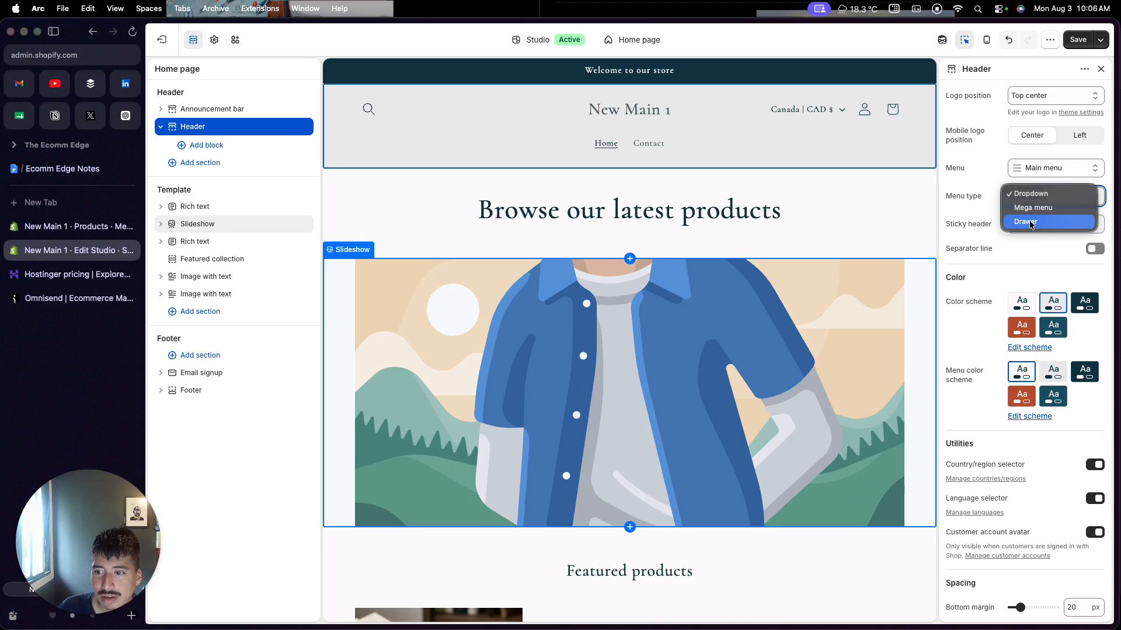
pyautogui.click(1030, 225)
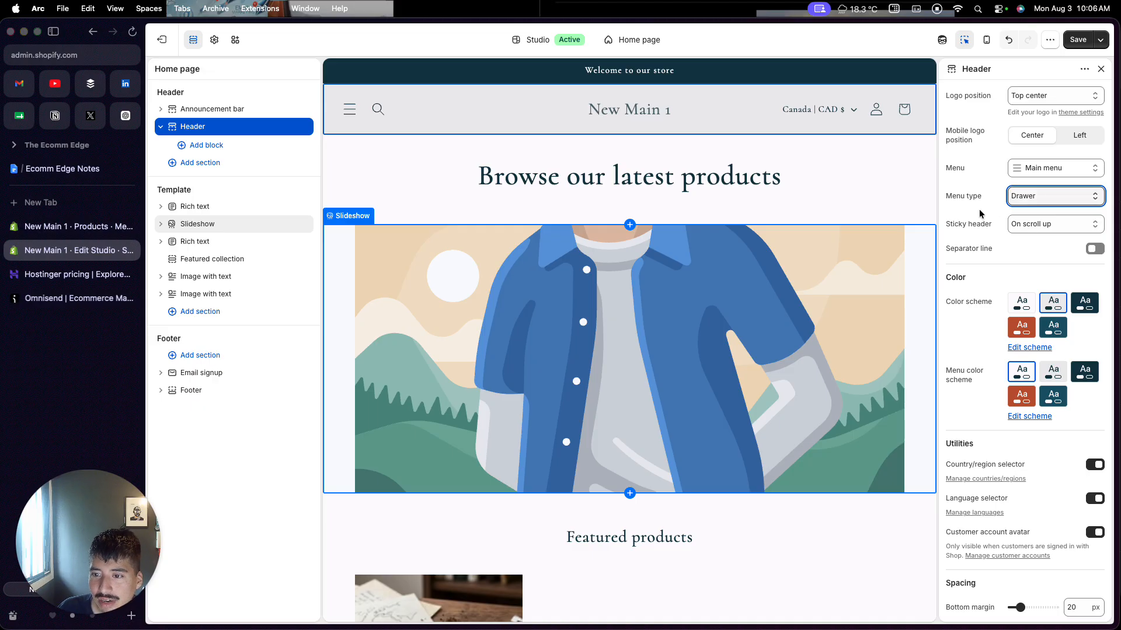
# Try the sticky header option Always in the page preview, and set the sticky header to Always, reduce logo size.
pyautogui.click(1014, 227)
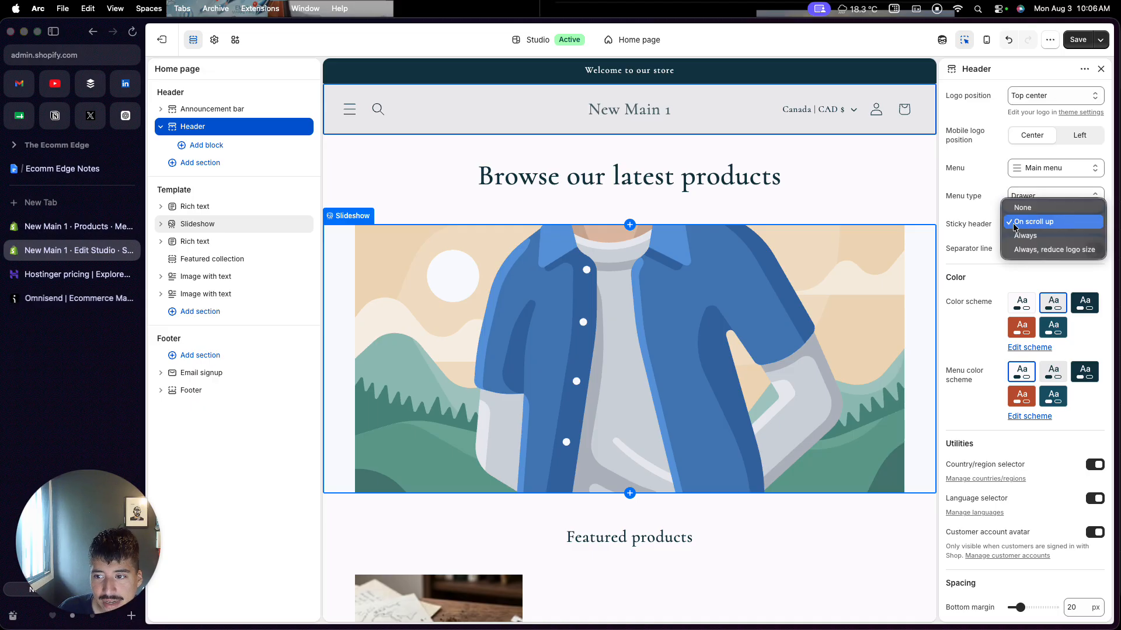
pyautogui.click(1021, 236)
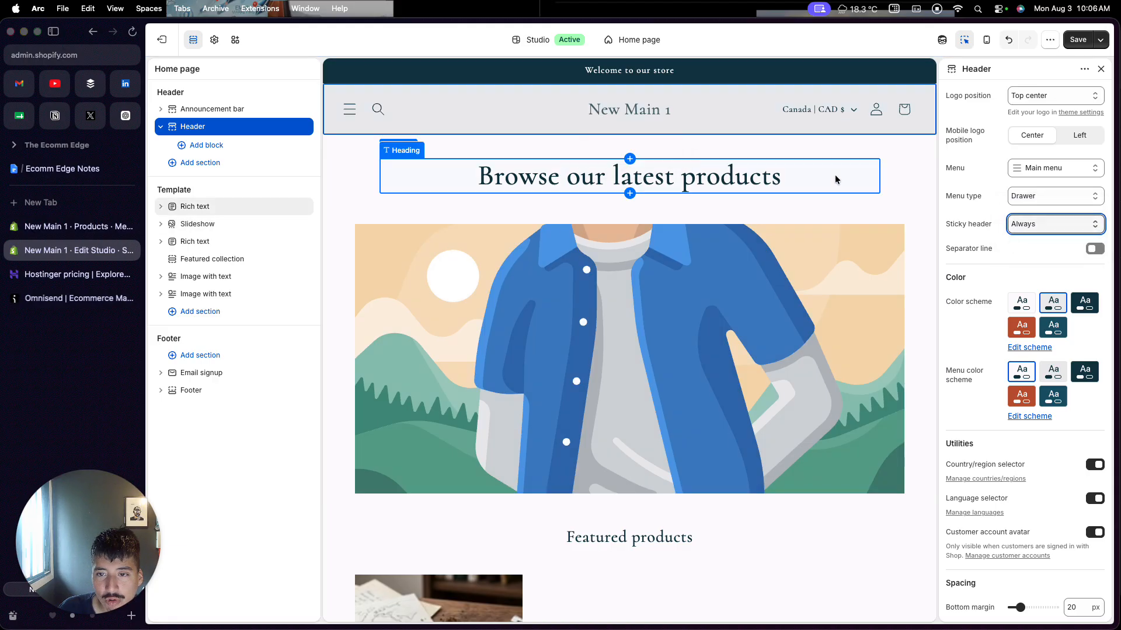
pyautogui.scroll(-3, 835, 174)
pyautogui.scroll(-2, 835, 174)
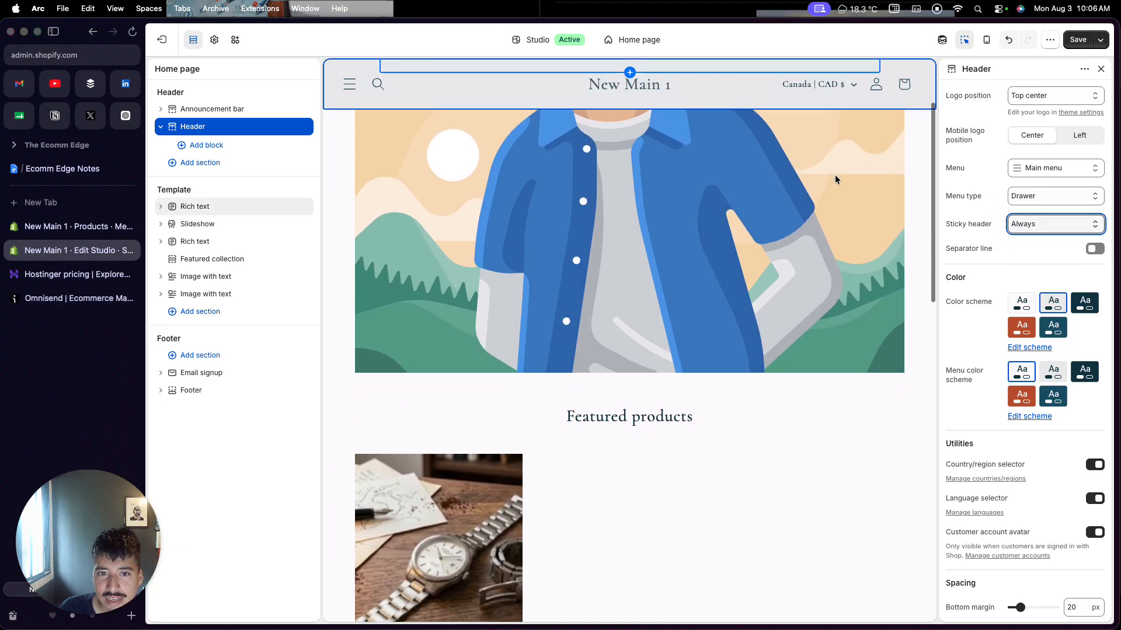
pyautogui.click(1018, 226)
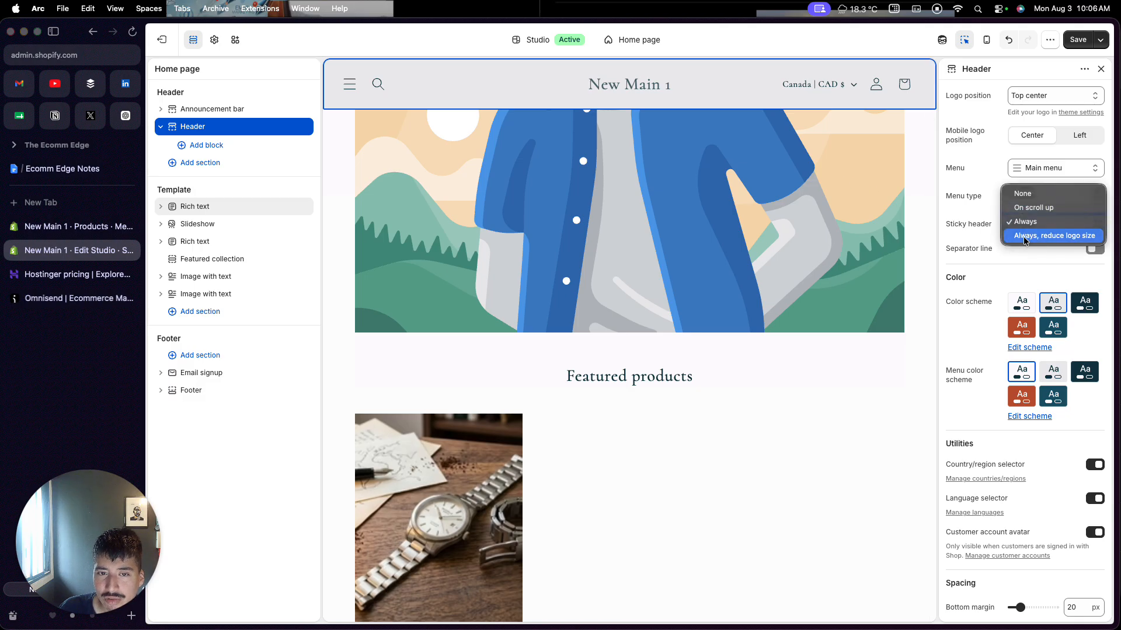
pyautogui.click(1024, 237)
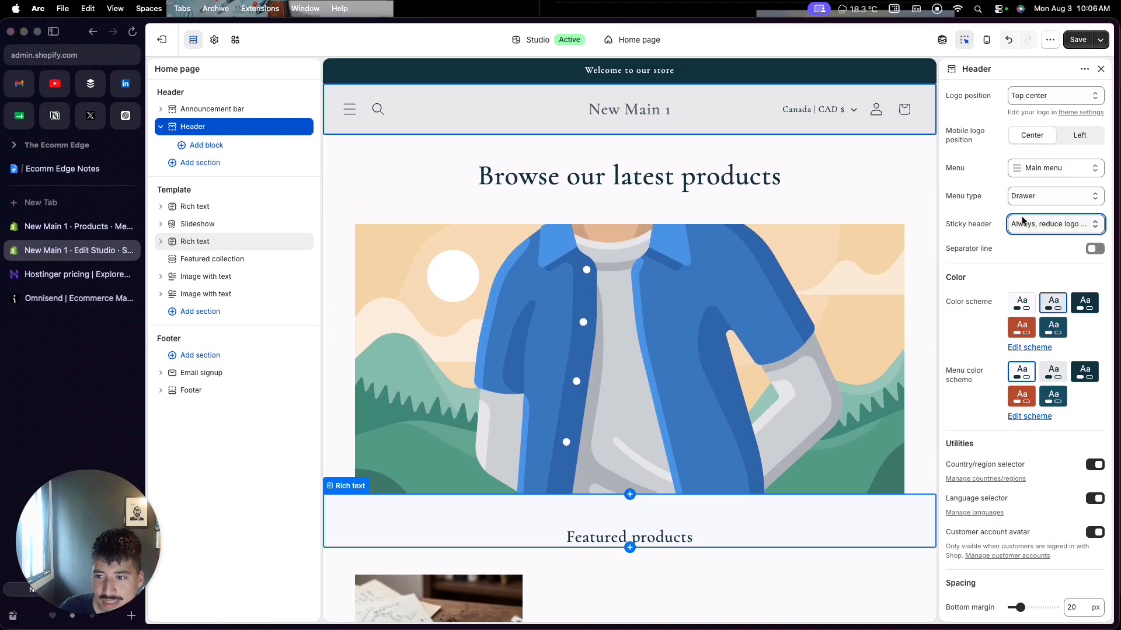
# Set the header's sticky header option to On scroll up and check its behaviour in the page preview.
pyautogui.click(1023, 222)
pyautogui.click(1025, 198)
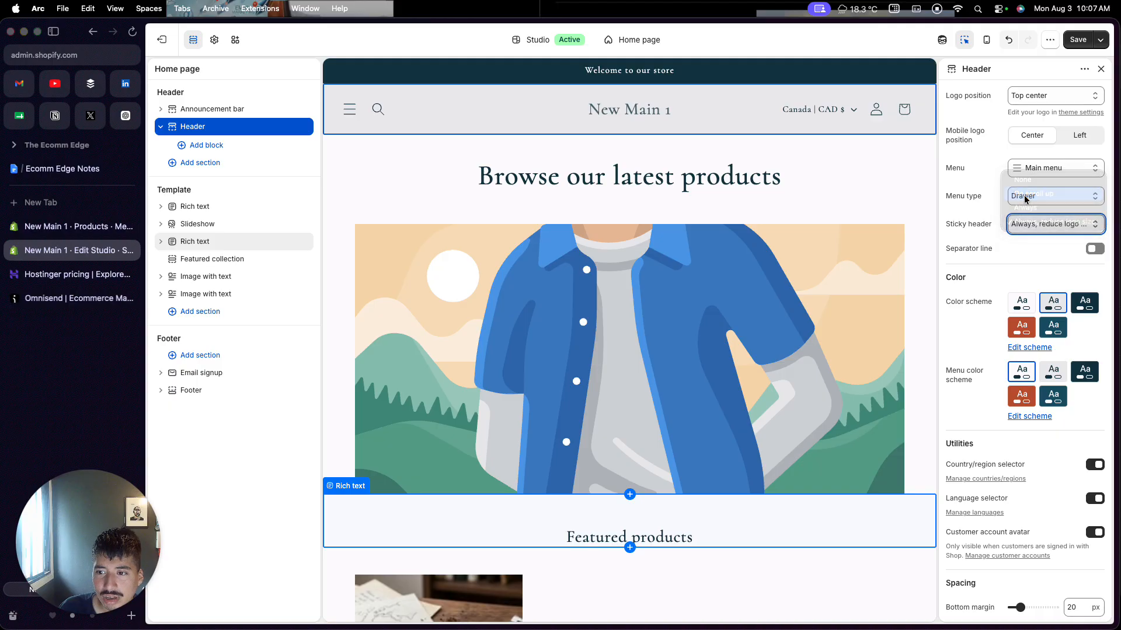
pyautogui.scroll(-3, 857, 305)
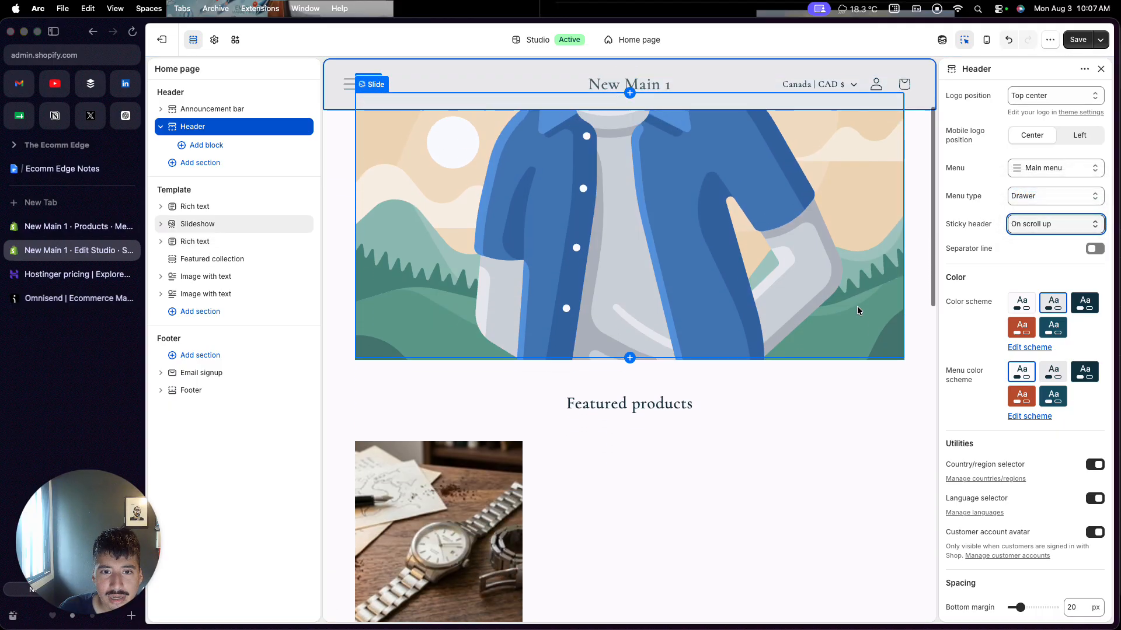
pyautogui.scroll(2, 857, 310)
pyautogui.scroll(-5, 857, 311)
pyautogui.scroll(5, 857, 310)
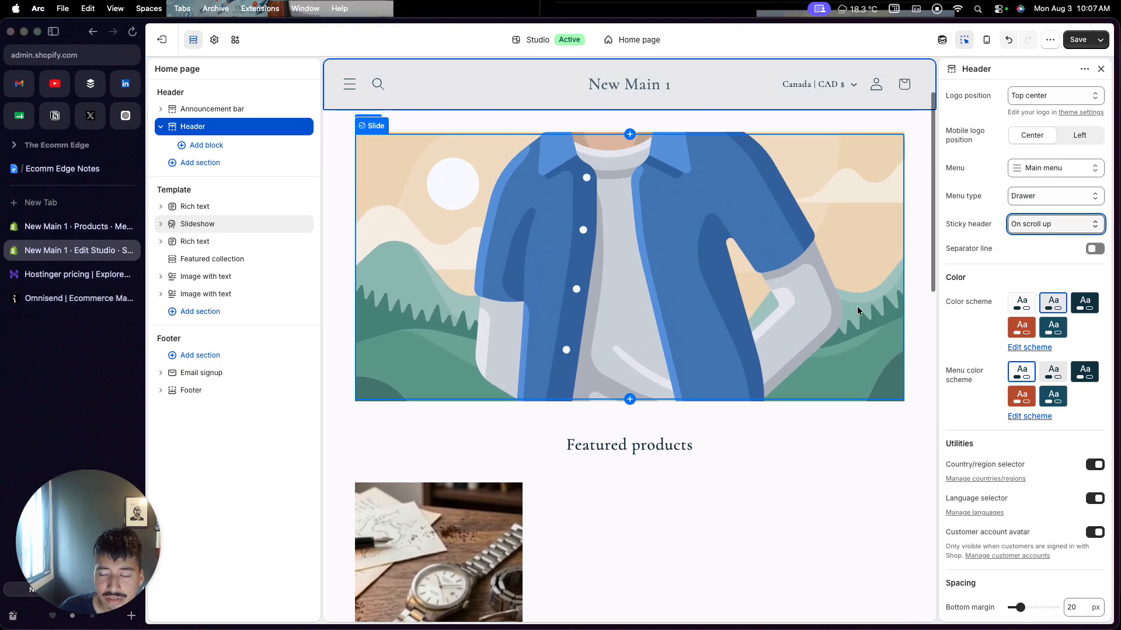
pyautogui.scroll(3, 857, 311)
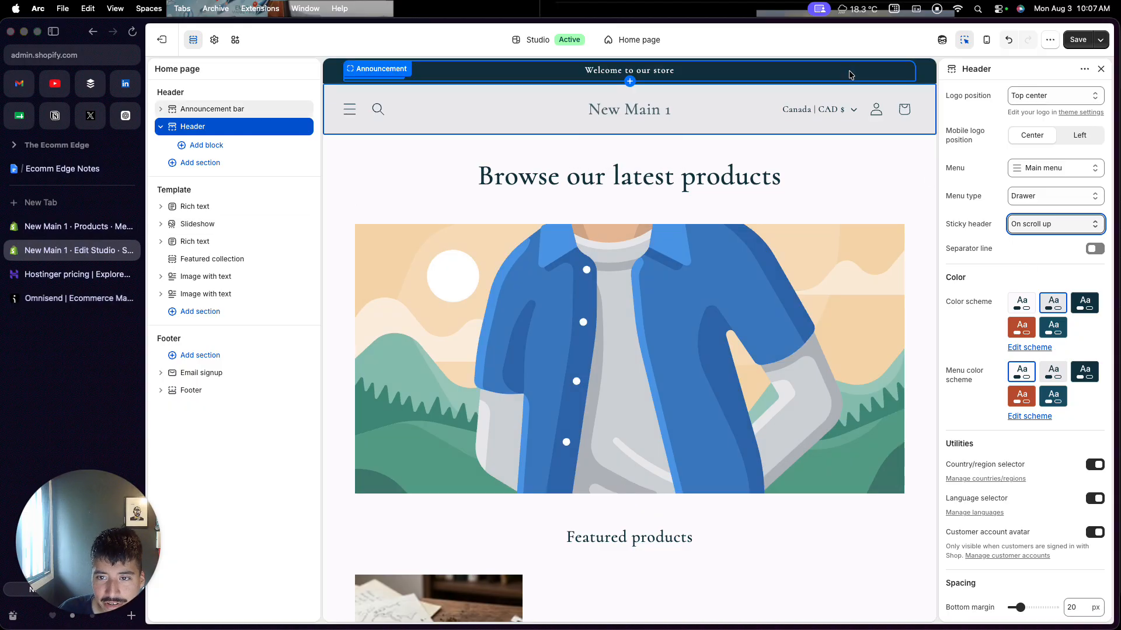
# Remove the Announcement bar section above the home page header.
pyautogui.click(924, 78)
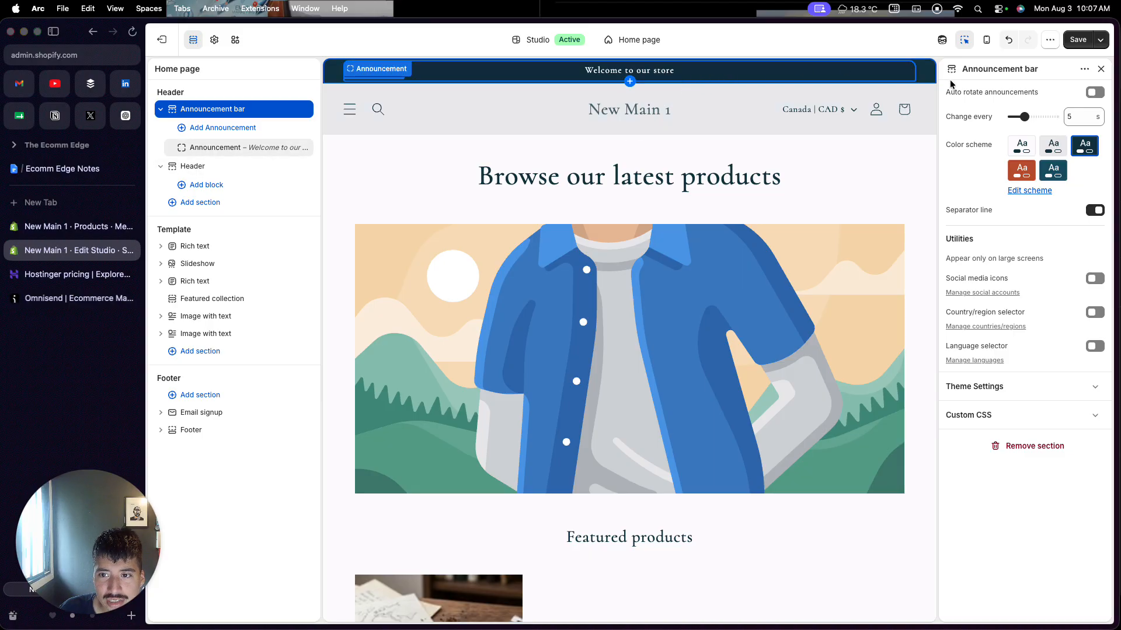
pyautogui.click(1030, 455)
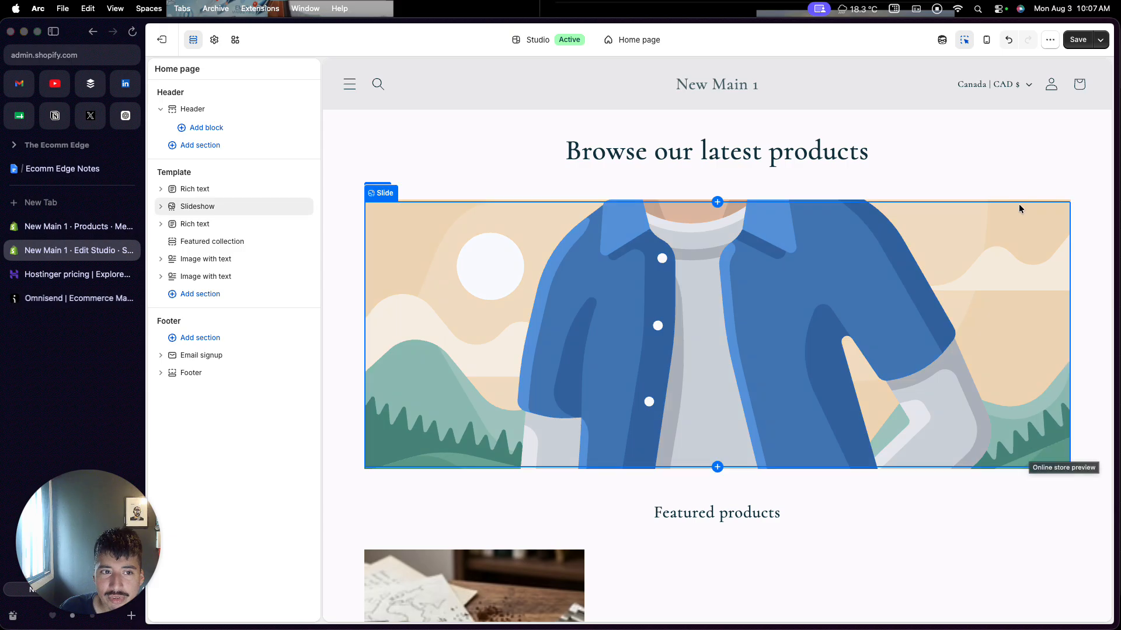
# Set the slideshow slide's image to the first watch photo in the store's files.
pyautogui.click(869, 254)
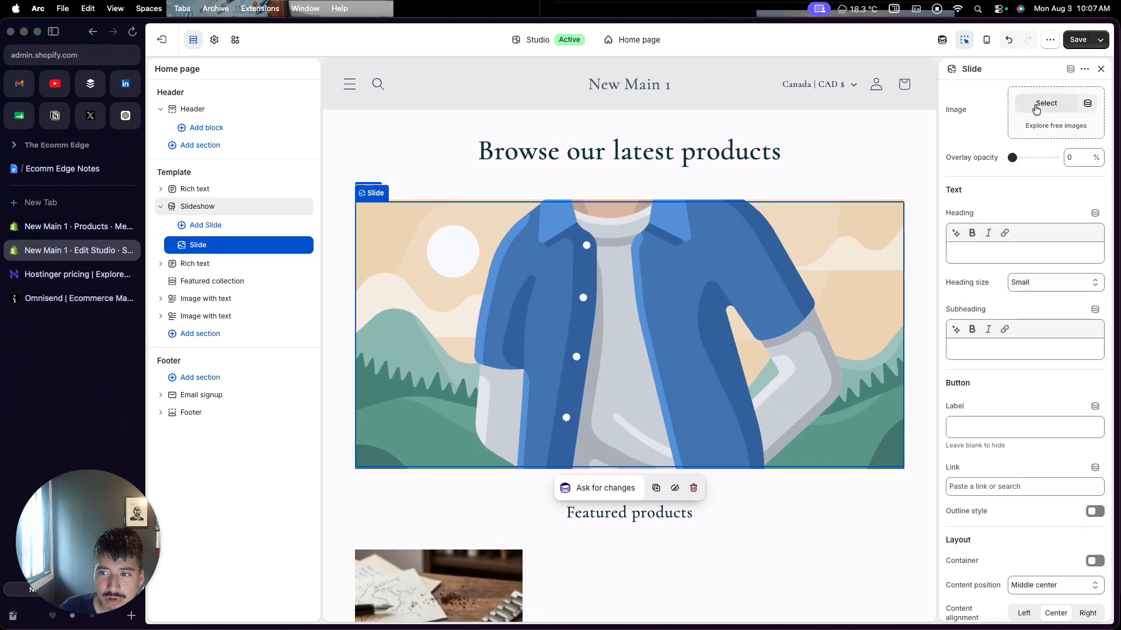
pyautogui.click(1028, 108)
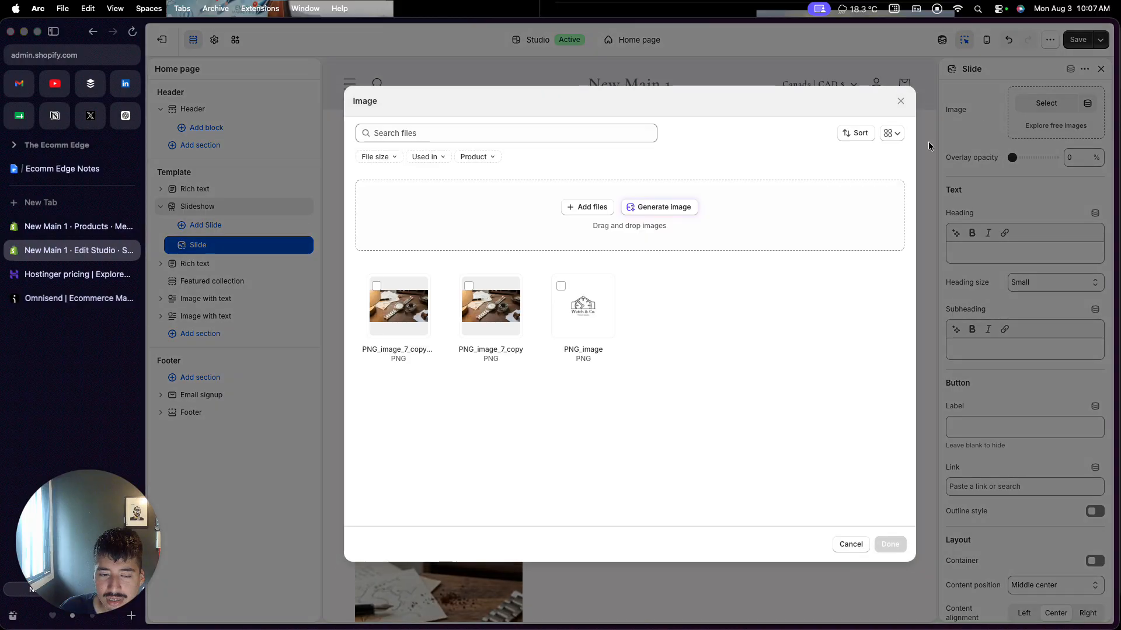
pyautogui.click(489, 330)
pyautogui.click(422, 319)
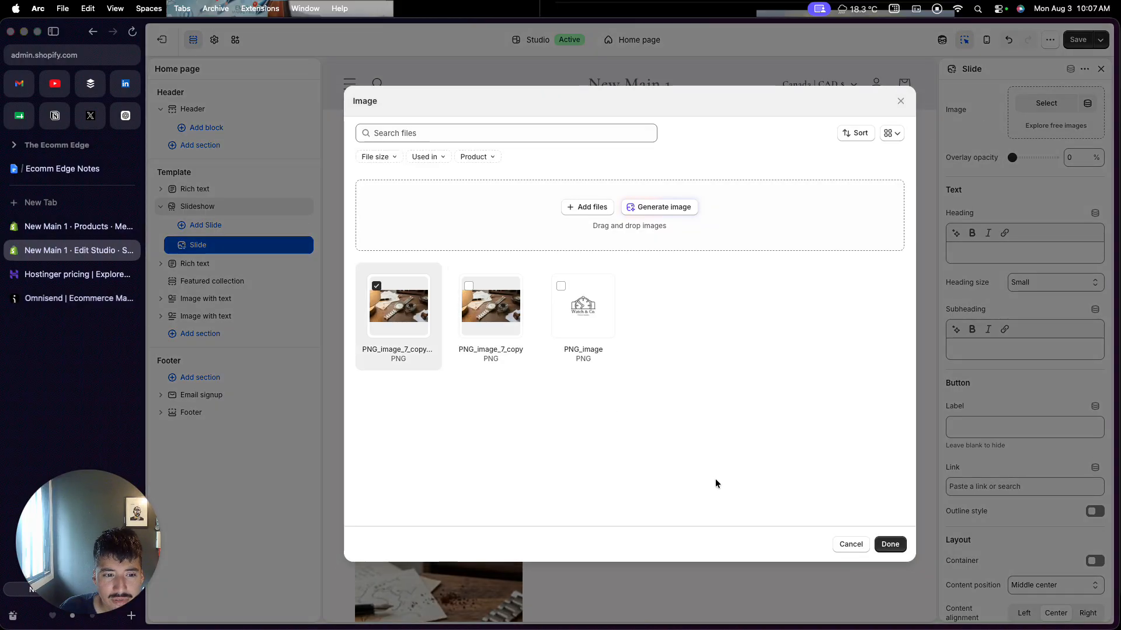
pyautogui.click(883, 544)
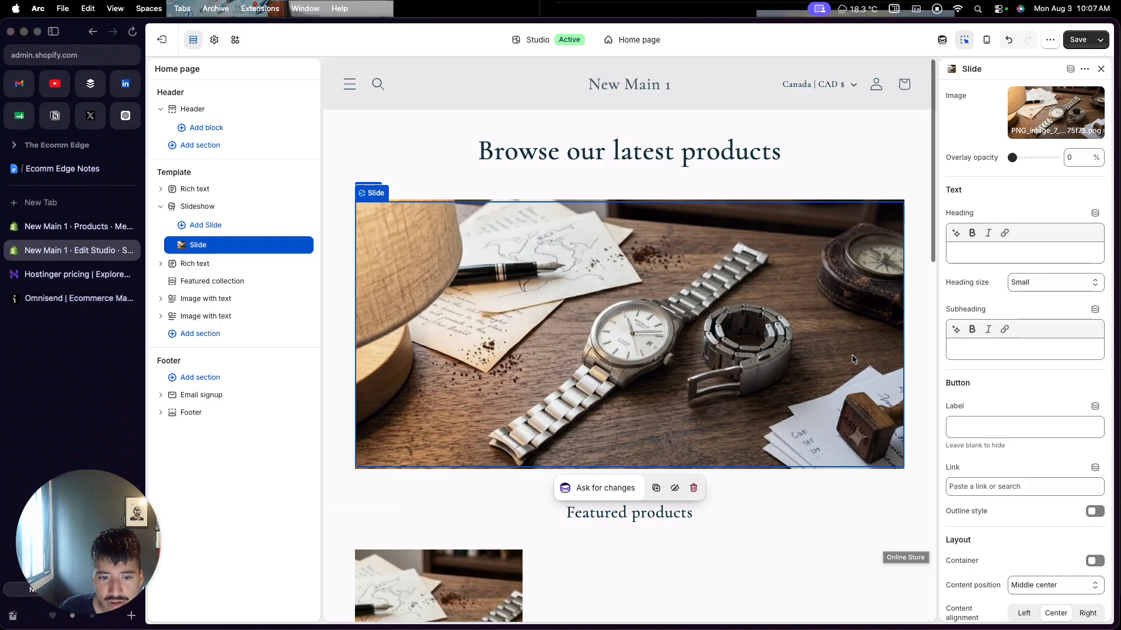
# Change the heading above the slideshow to "Browse our latest creation" and close its settings.
pyautogui.click(706, 152)
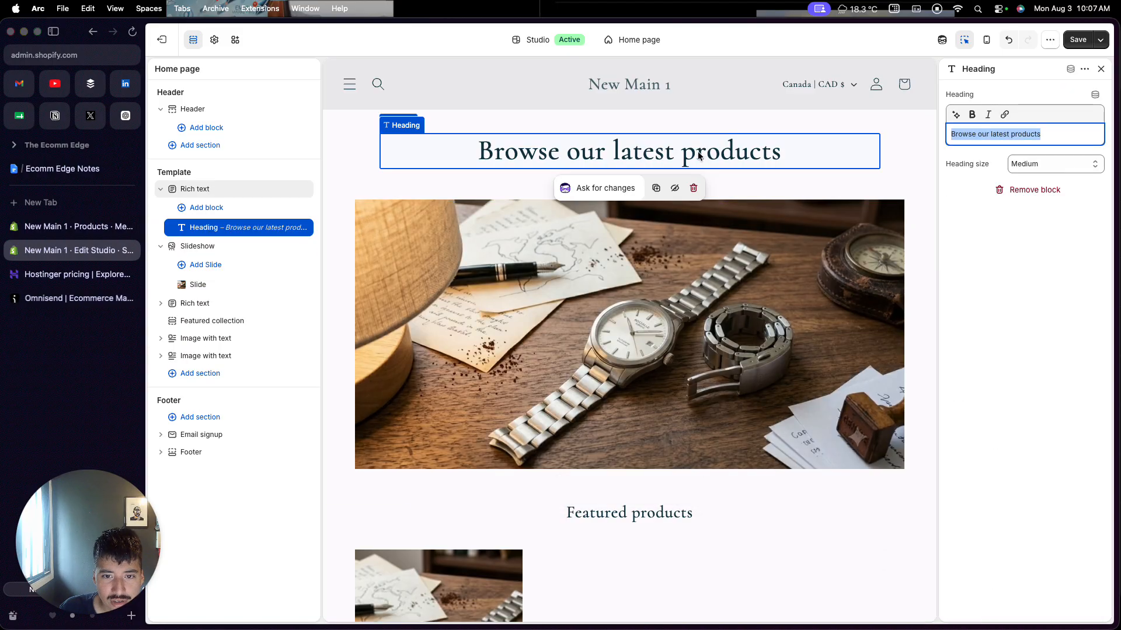
pyautogui.doubleClick(699, 156)
pyautogui.click(1041, 134)
pyautogui.moveTo(1041, 134); pyautogui.dragTo(1005, 136)
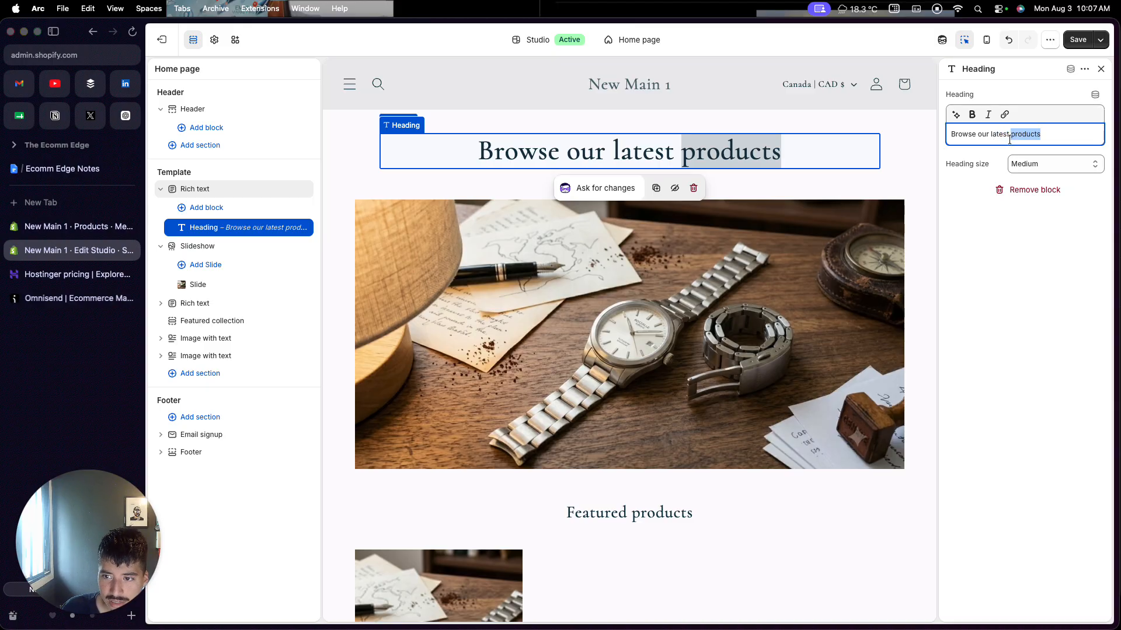
pyautogui.write('creation')
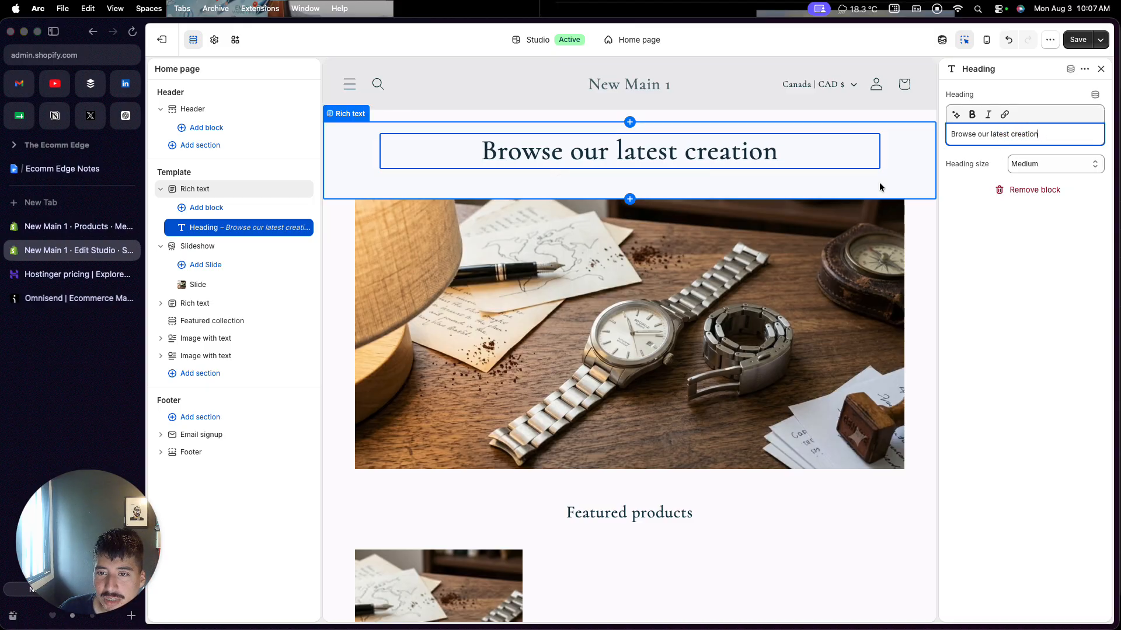
pyautogui.click(1100, 69)
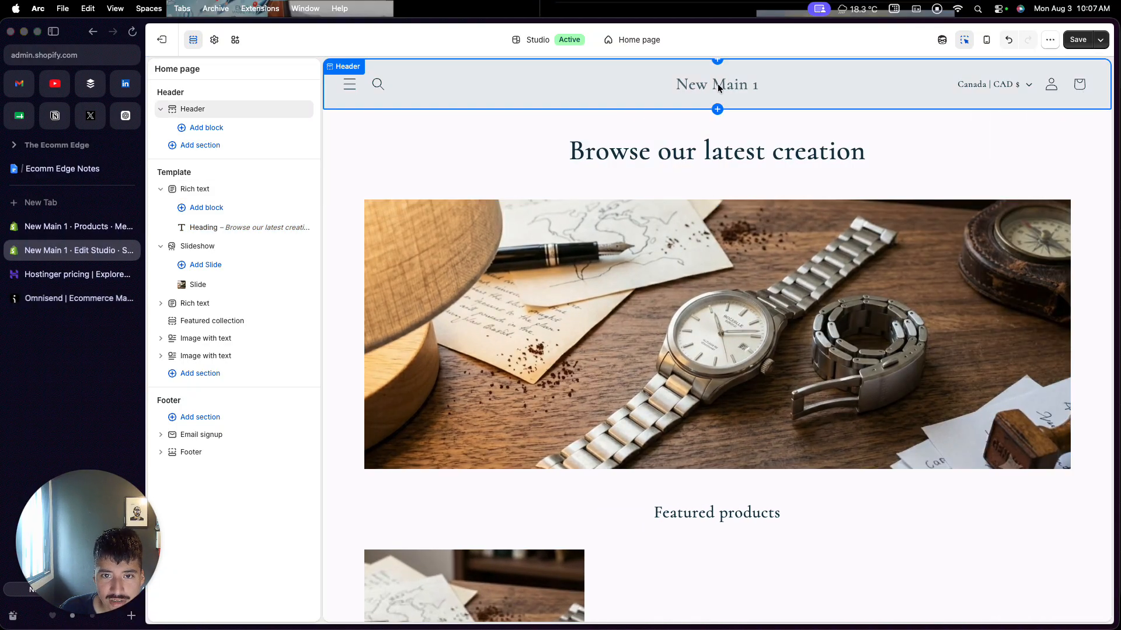
# Open the theme's logo settings from the Header section and set the logo to the Watch & Co. file PNG_image.
pyautogui.click(775, 79)
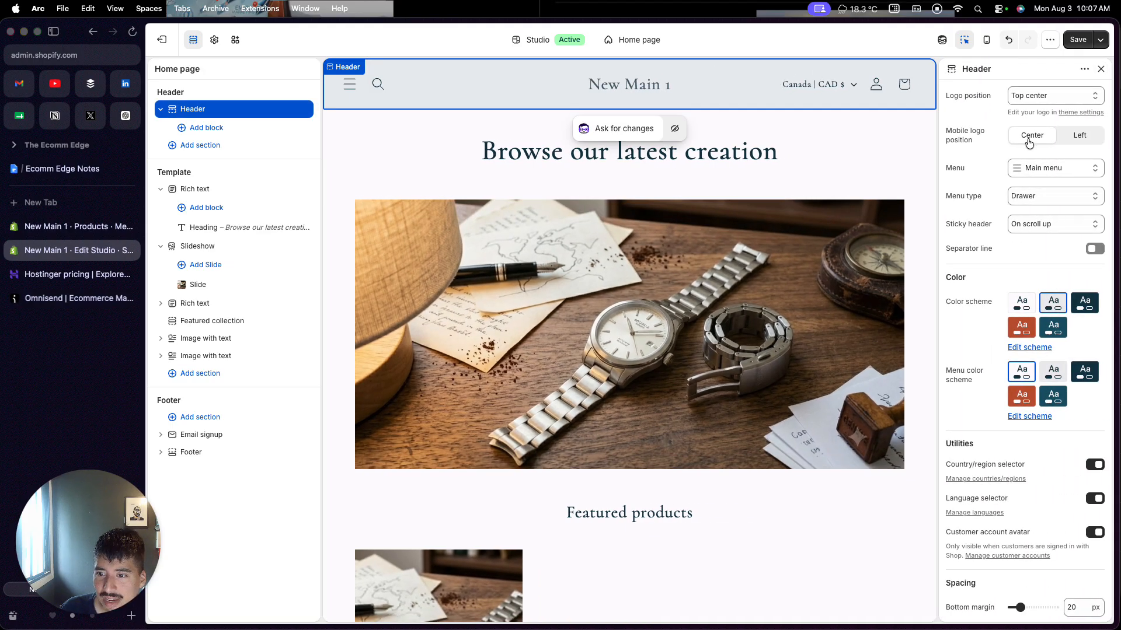
pyautogui.scroll(-5, 997, 225)
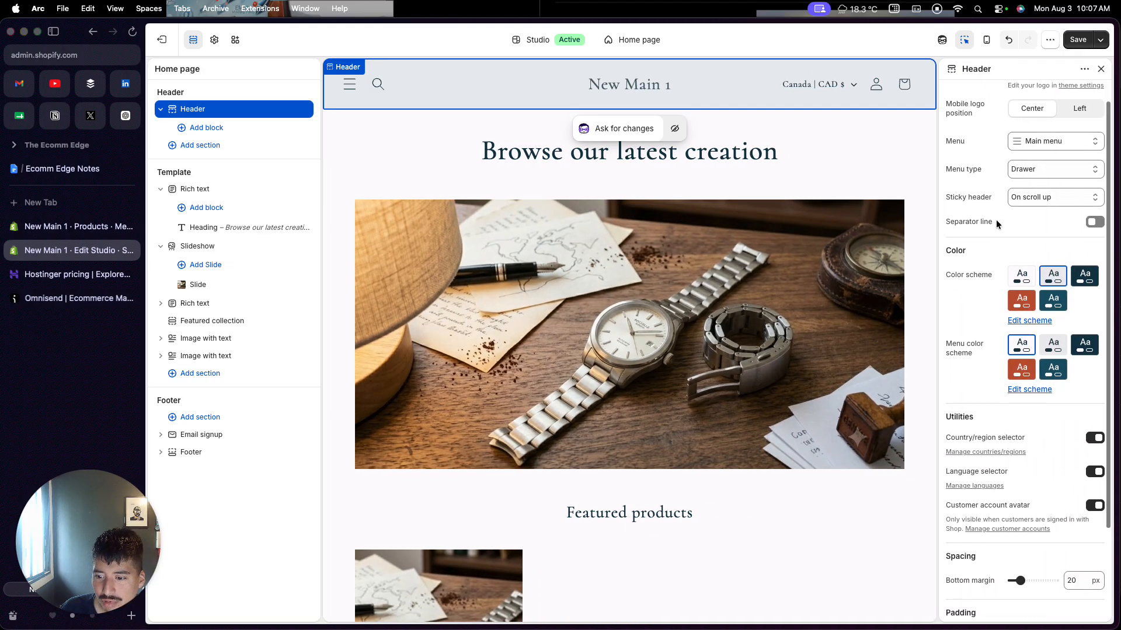
pyautogui.scroll(5, 997, 225)
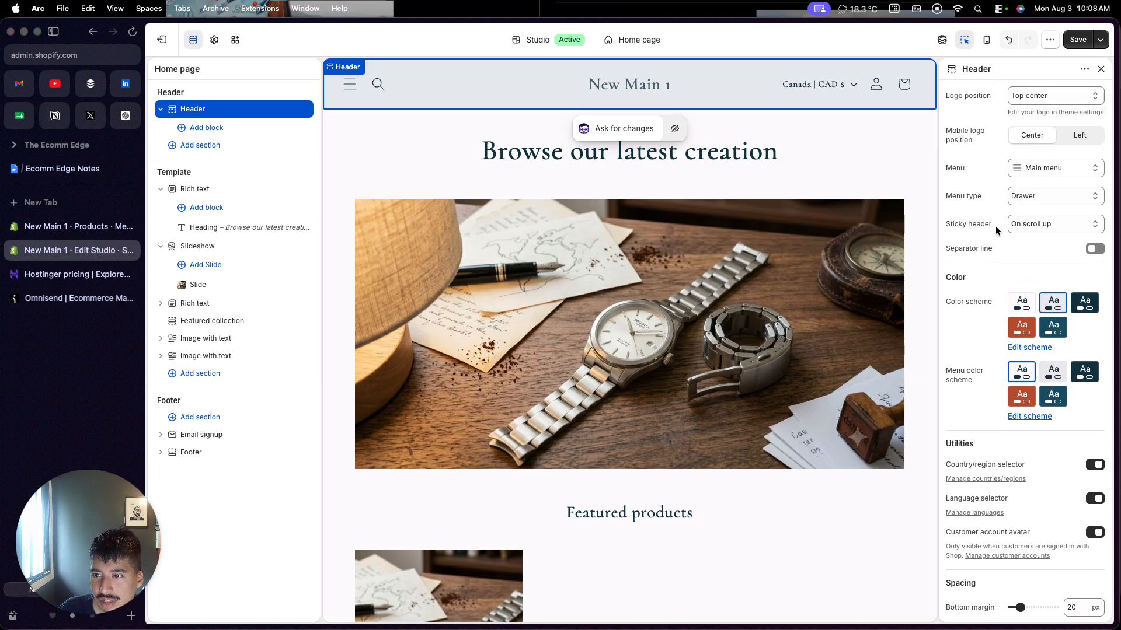
pyautogui.click(1074, 113)
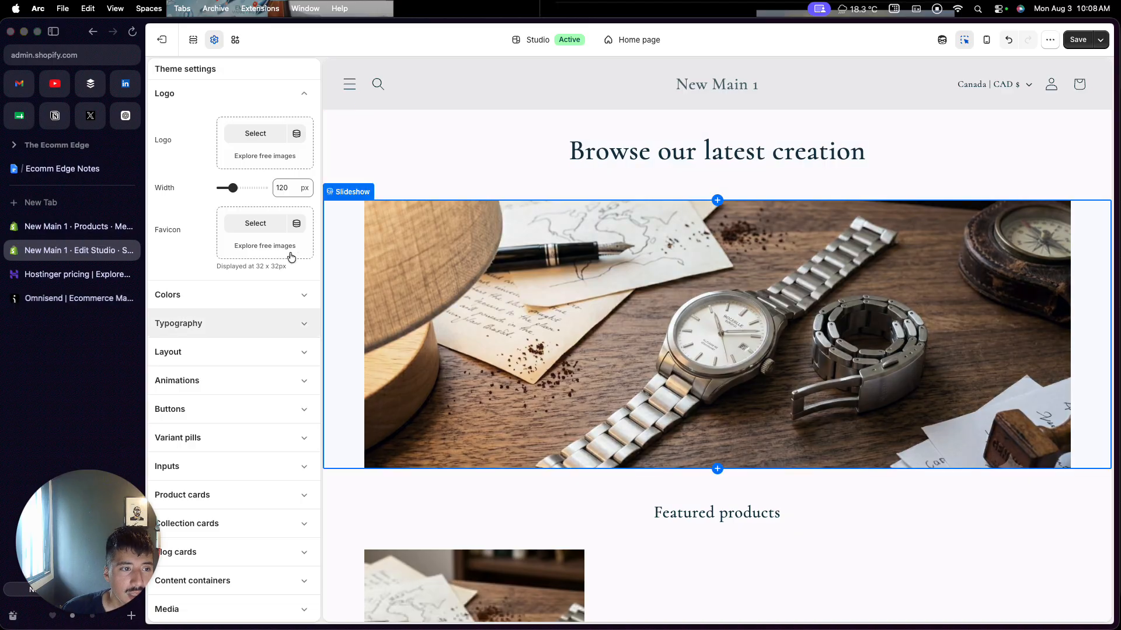
pyautogui.click(261, 138)
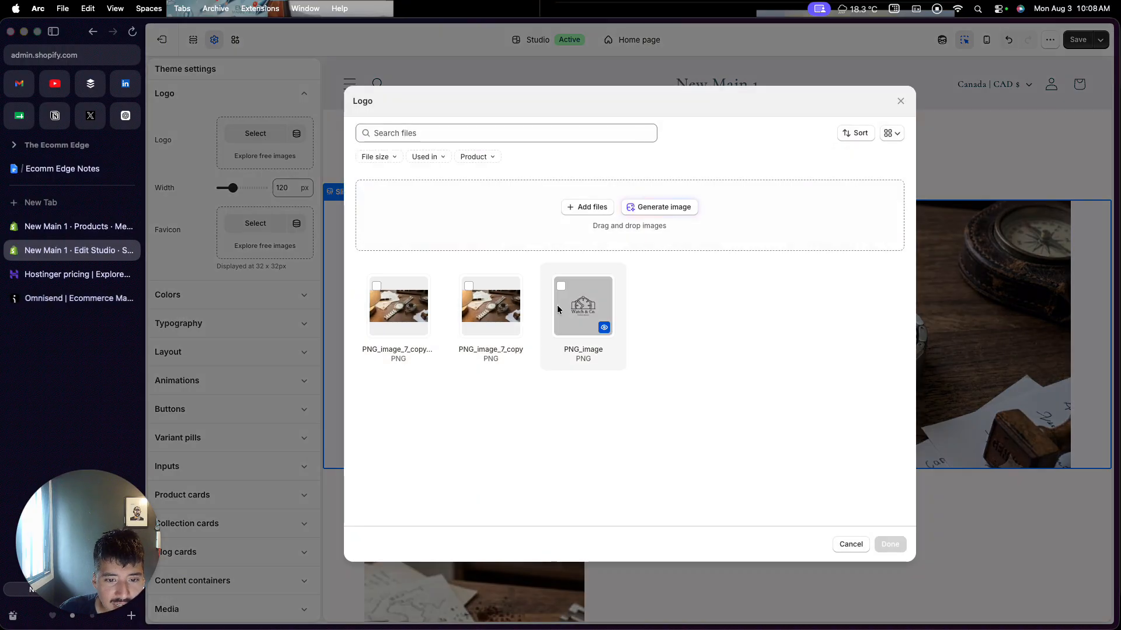
pyautogui.click(614, 350)
pyautogui.click(890, 544)
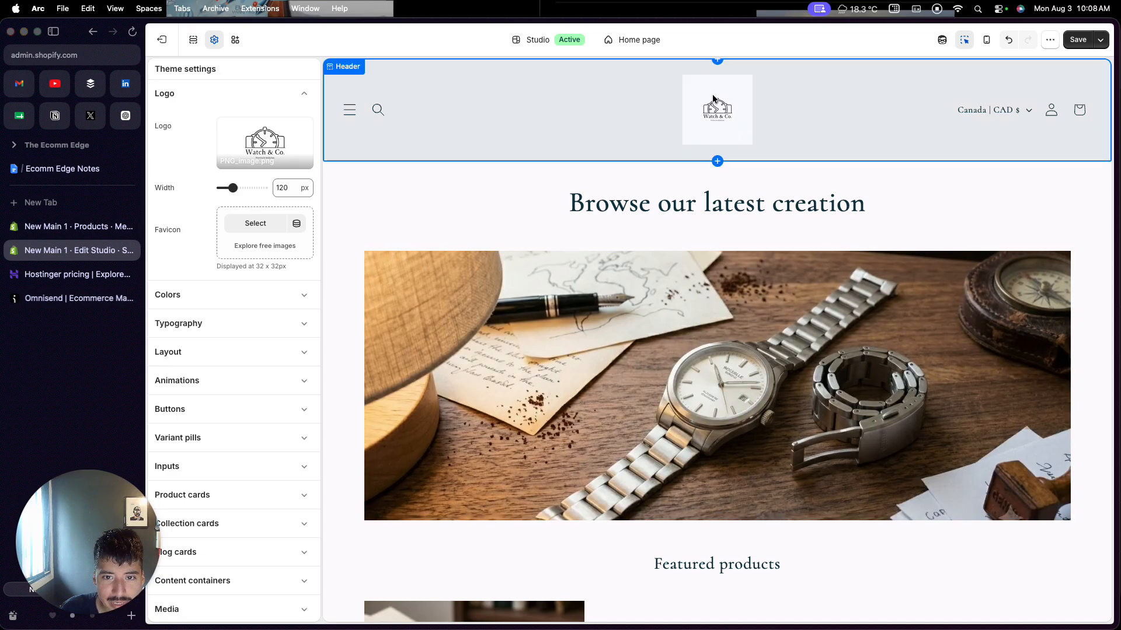
# Set the Header section's color scheme to Scheme 1.
pyautogui.click(848, 85)
pyautogui.click(1022, 304)
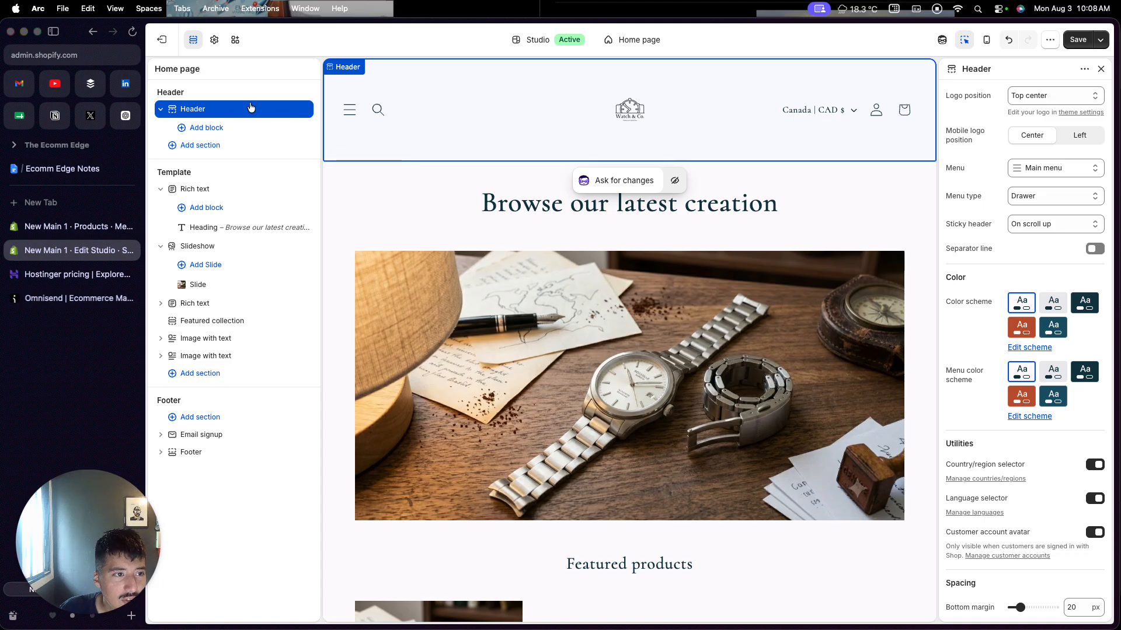
# Try logo widths of 300 px and 150 px in the preview, and set the logo width to 120 px.
pyautogui.click(215, 39)
pyautogui.moveTo(227, 188); pyautogui.dragTo(282, 191)
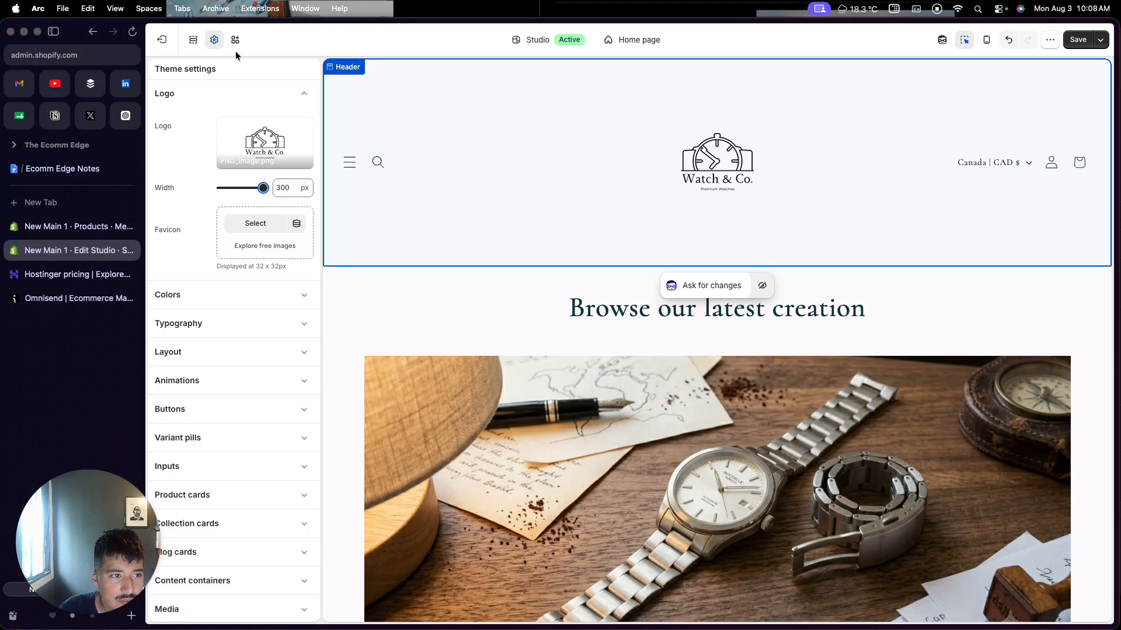
pyautogui.click(465, 131)
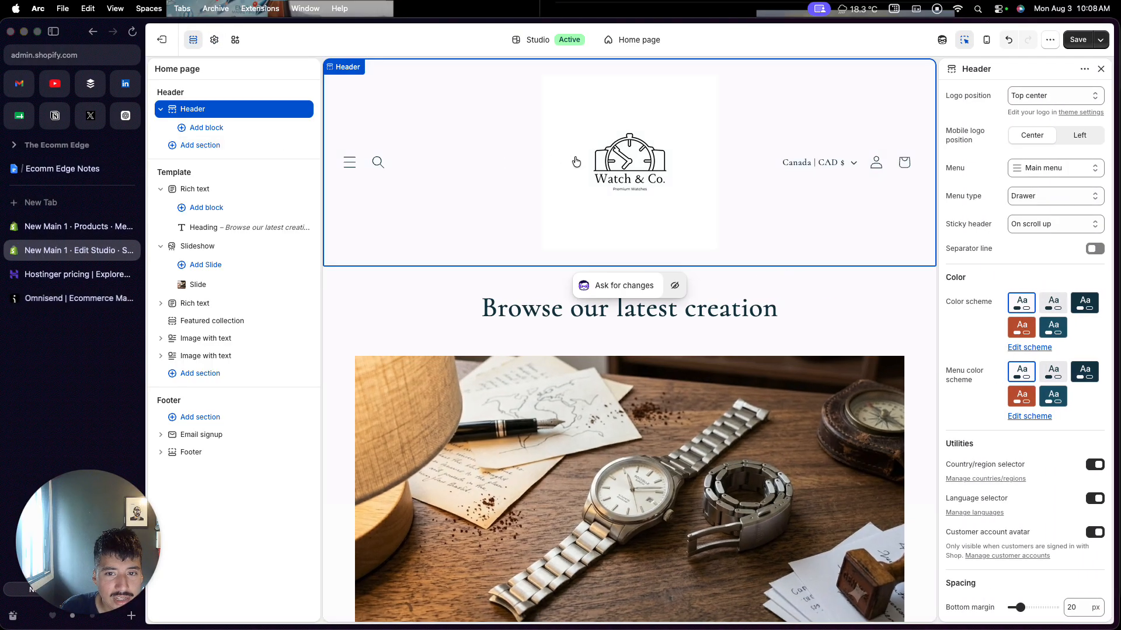
pyautogui.scroll(-3, 584, 172)
pyautogui.scroll(3, 585, 173)
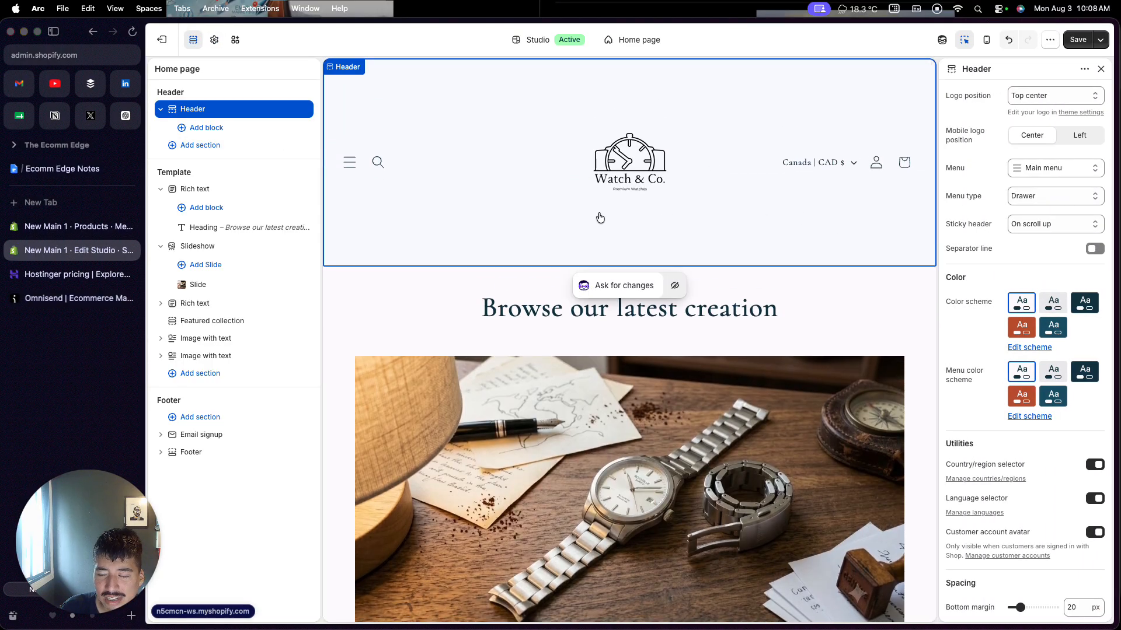
pyautogui.click(214, 40)
pyautogui.moveTo(263, 188); pyautogui.dragTo(238, 187)
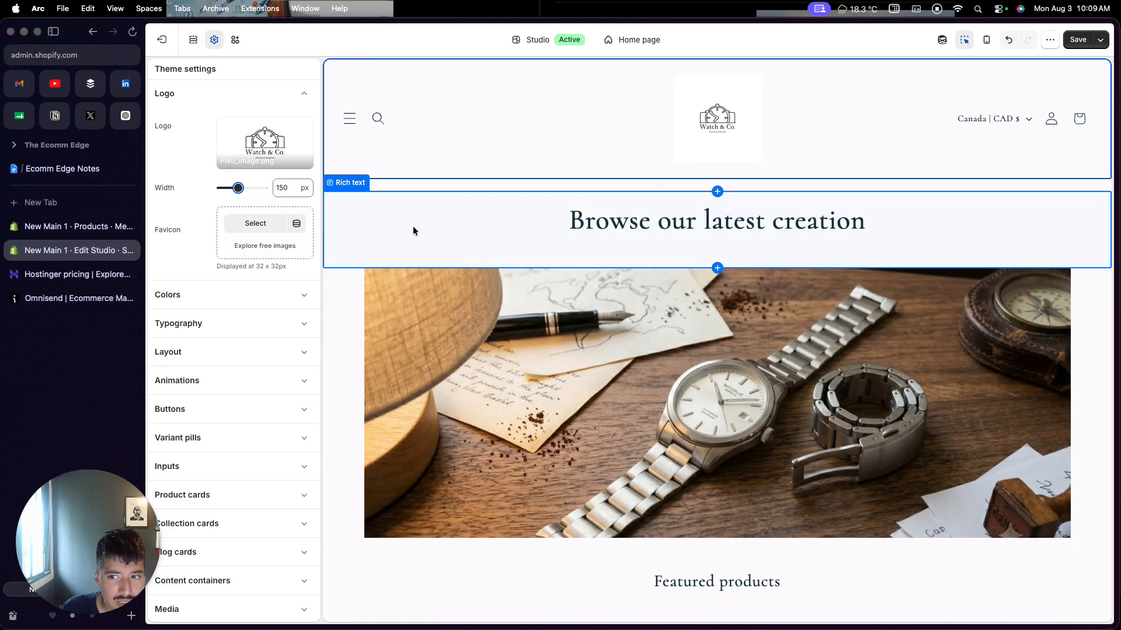
pyautogui.scroll(-1, 413, 230)
pyautogui.moveTo(238, 188); pyautogui.dragTo(233, 188)
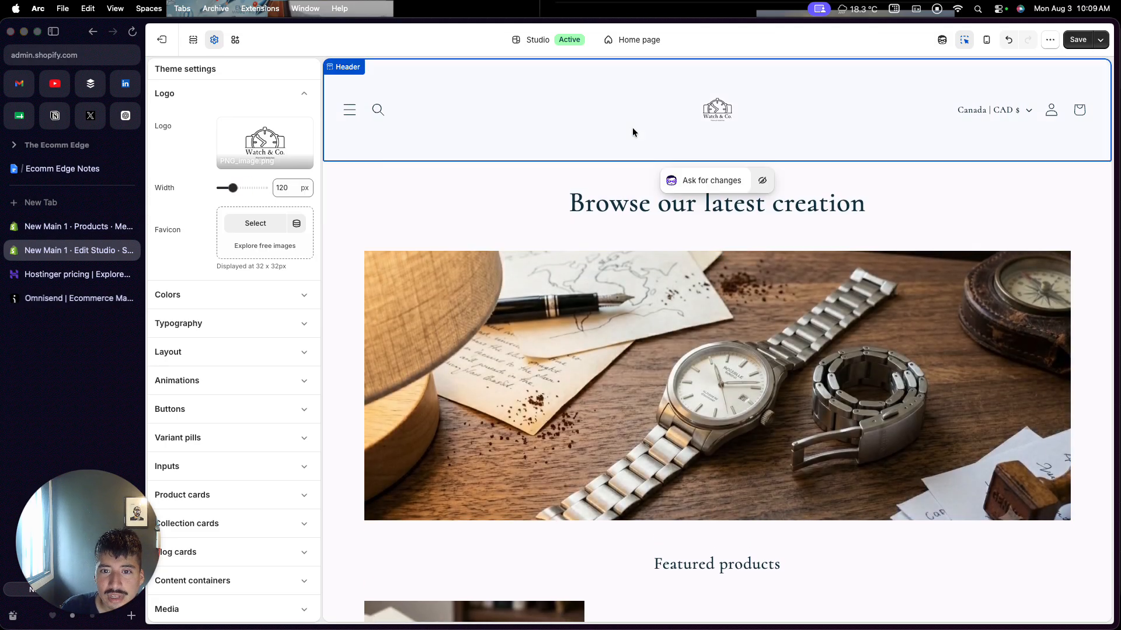
# Edit the header's color Scheme 1 to use background #FFFFFF and save the theme.
pyautogui.click(632, 130)
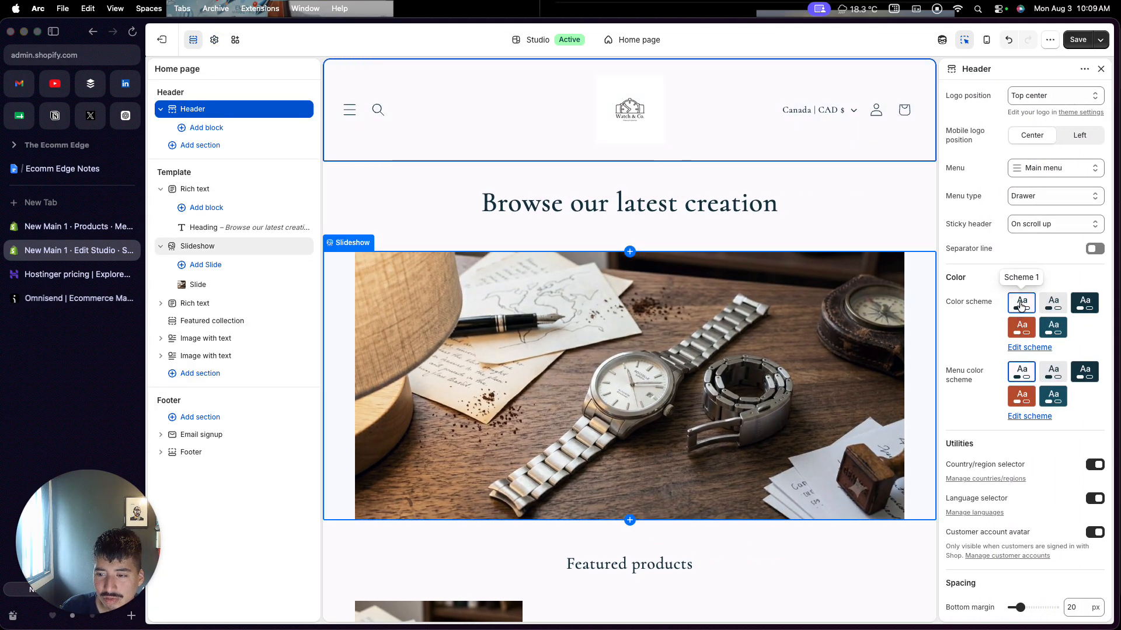
pyautogui.click(1030, 349)
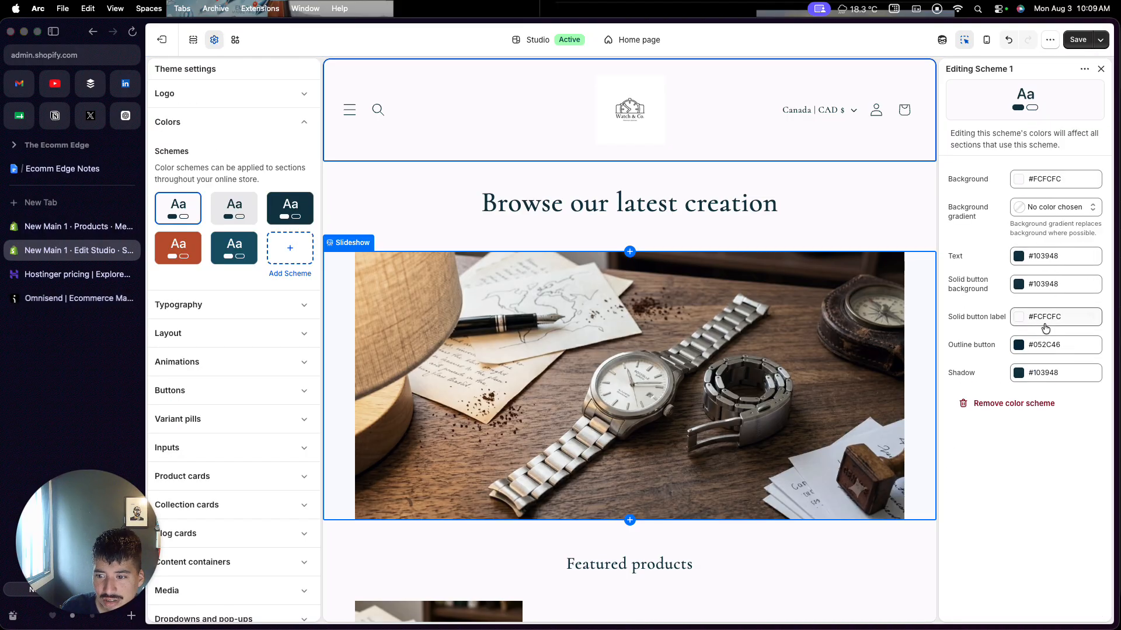
pyautogui.click(1033, 185)
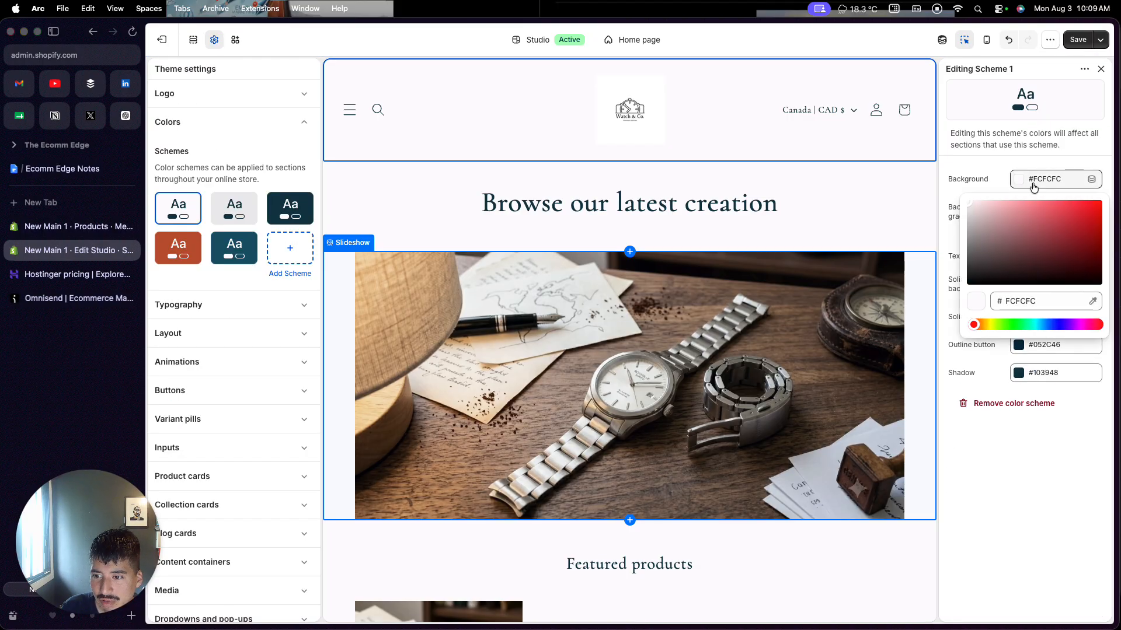
pyautogui.click(968, 204)
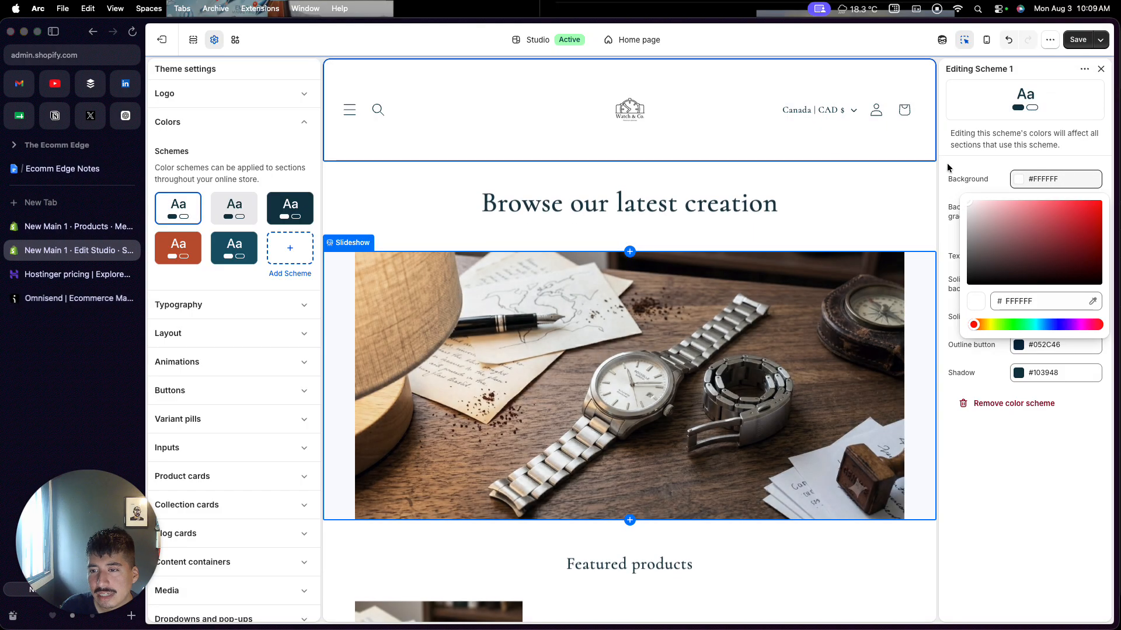
pyautogui.click(947, 163)
pyautogui.click(1073, 36)
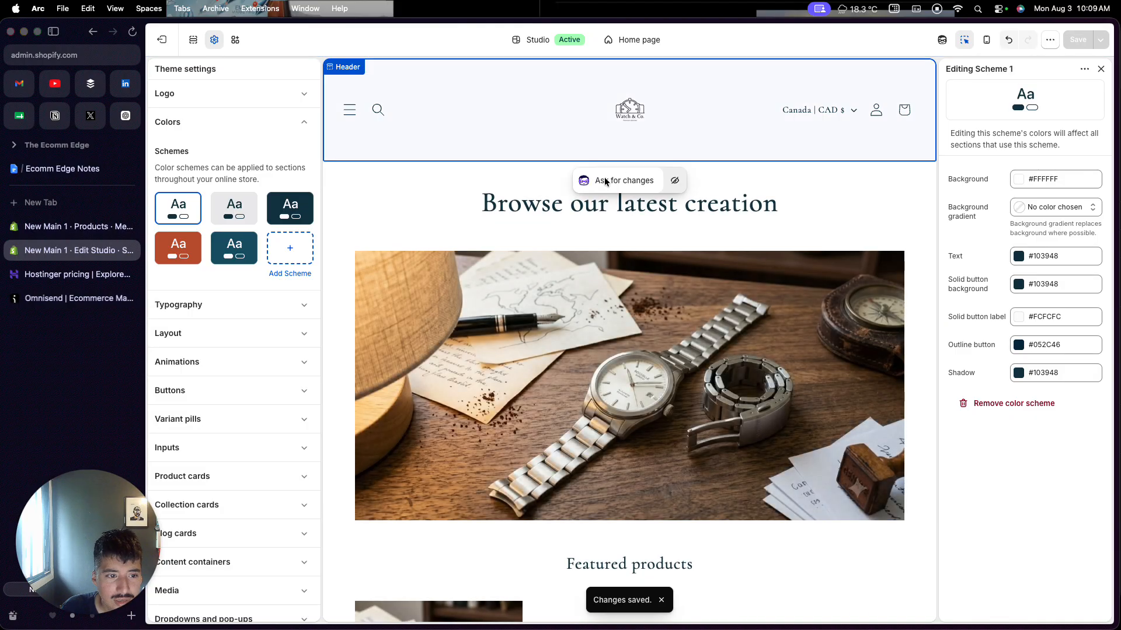
# Remove the Featured collection section below the Featured products heading.
pyautogui.scroll(-5, 384, 225)
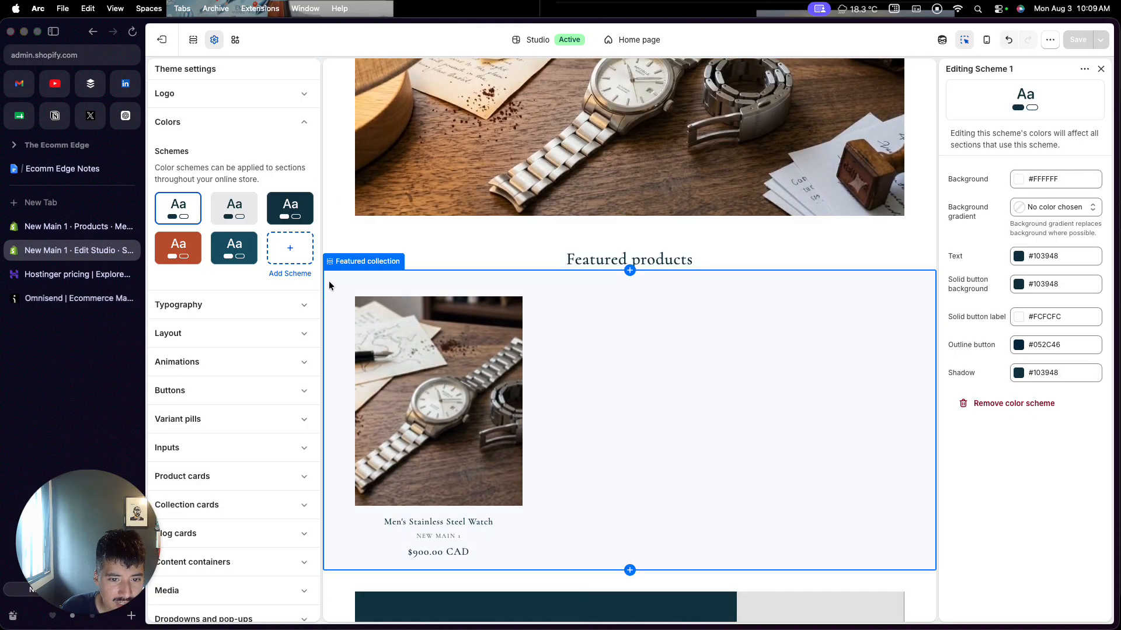
pyautogui.click(329, 281)
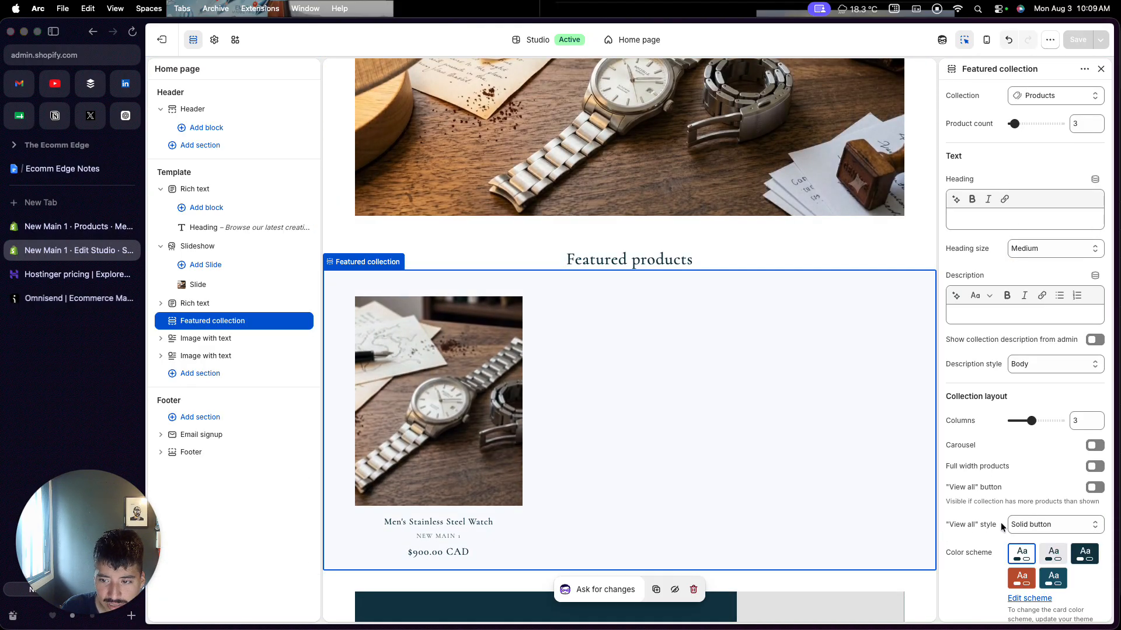
pyautogui.scroll(-10, 1000, 523)
pyautogui.click(1041, 599)
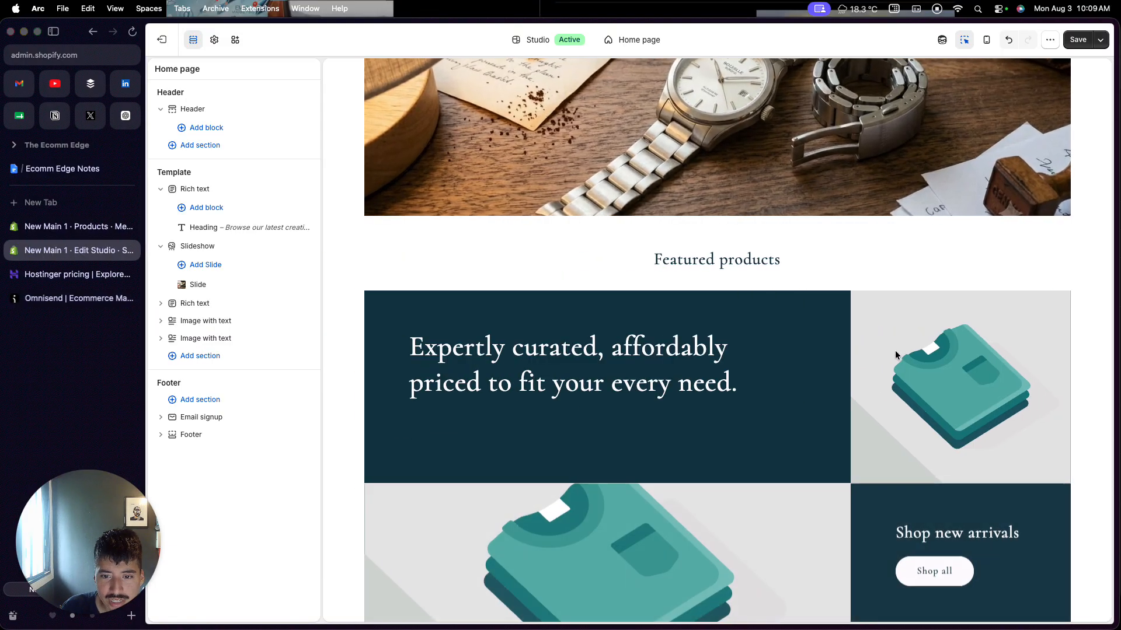
# Remove the Featured products rich text section below the slideshow on the home page.
pyautogui.click(1031, 238)
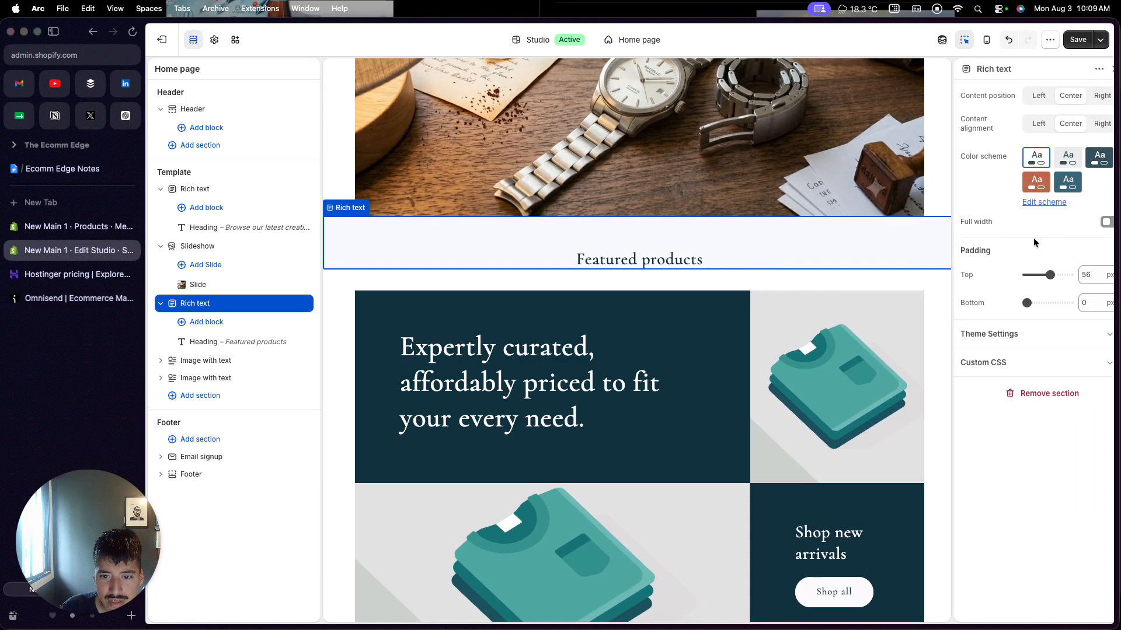
pyautogui.click(1000, 397)
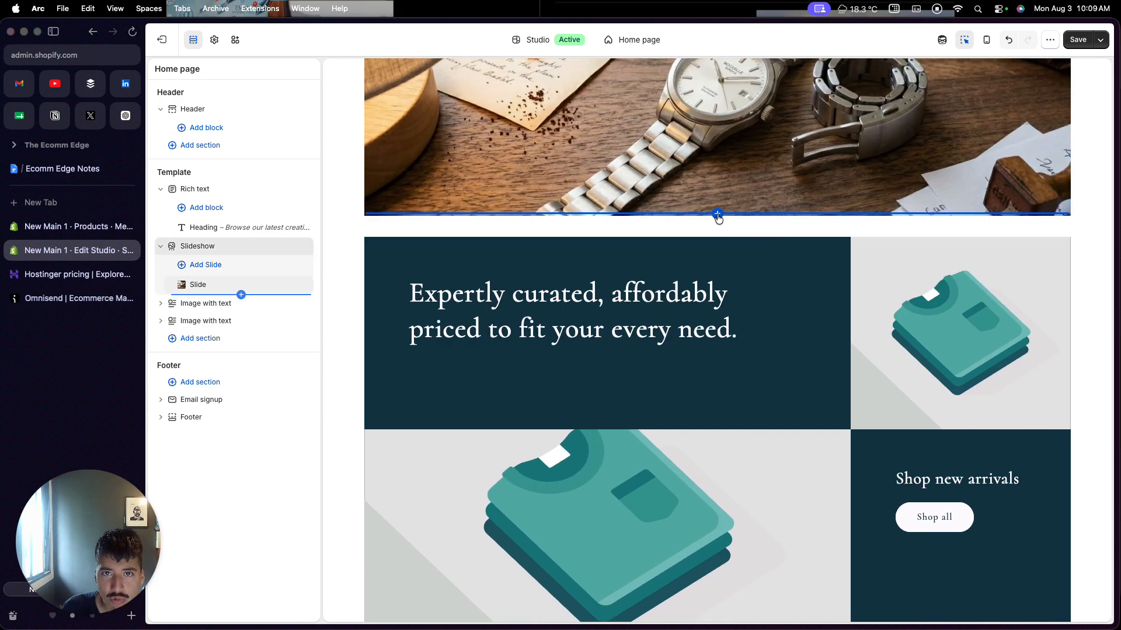
pyautogui.click(717, 215)
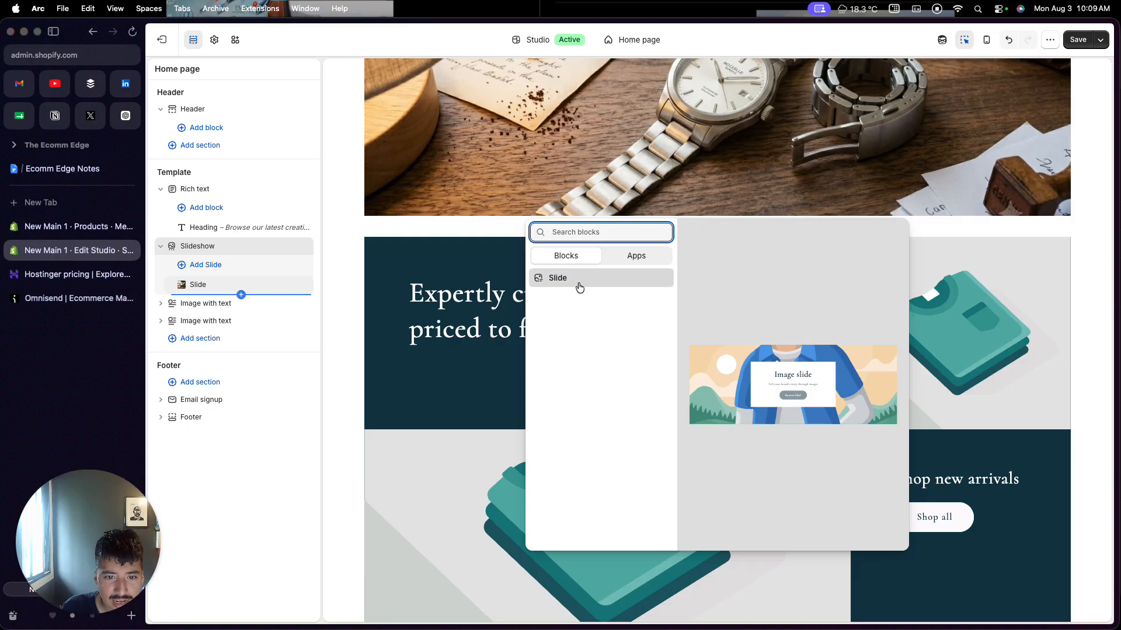
pyautogui.click(349, 314)
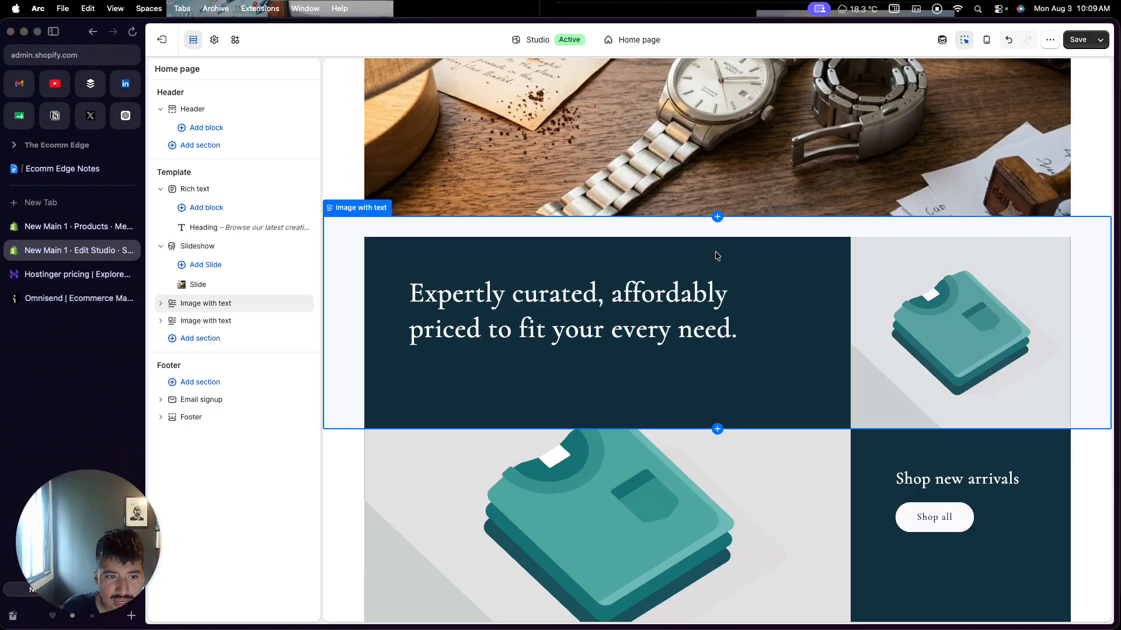
# Remove both Image with text sections, "Expertly curated" and "Shop new arrivals", from the home page template.
pyautogui.click(344, 330)
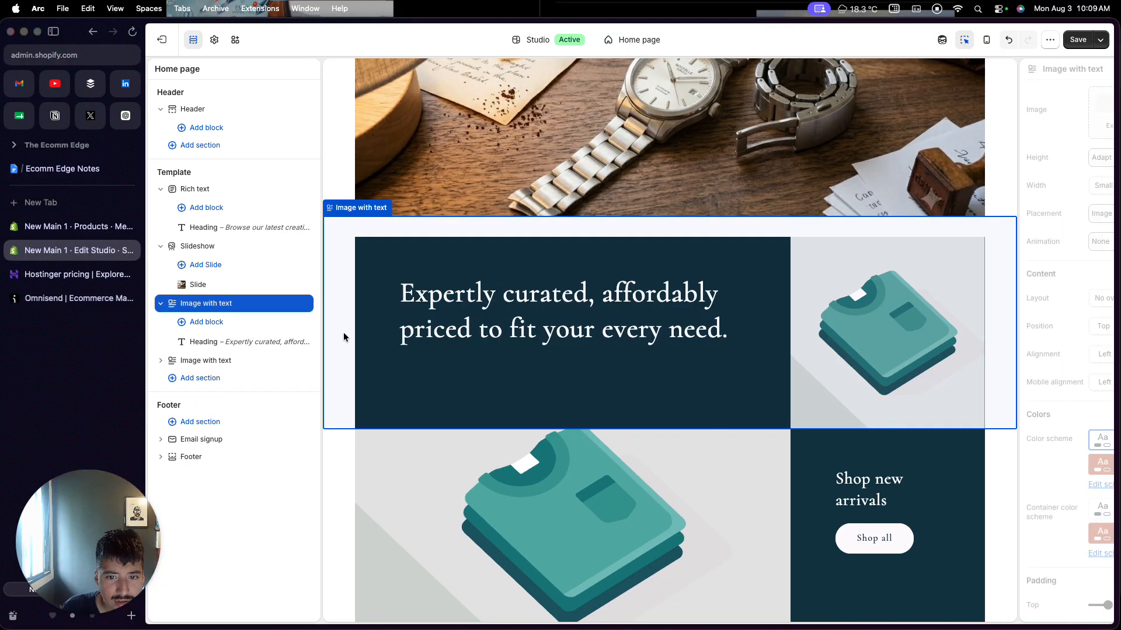
pyautogui.scroll(-5, 1010, 525)
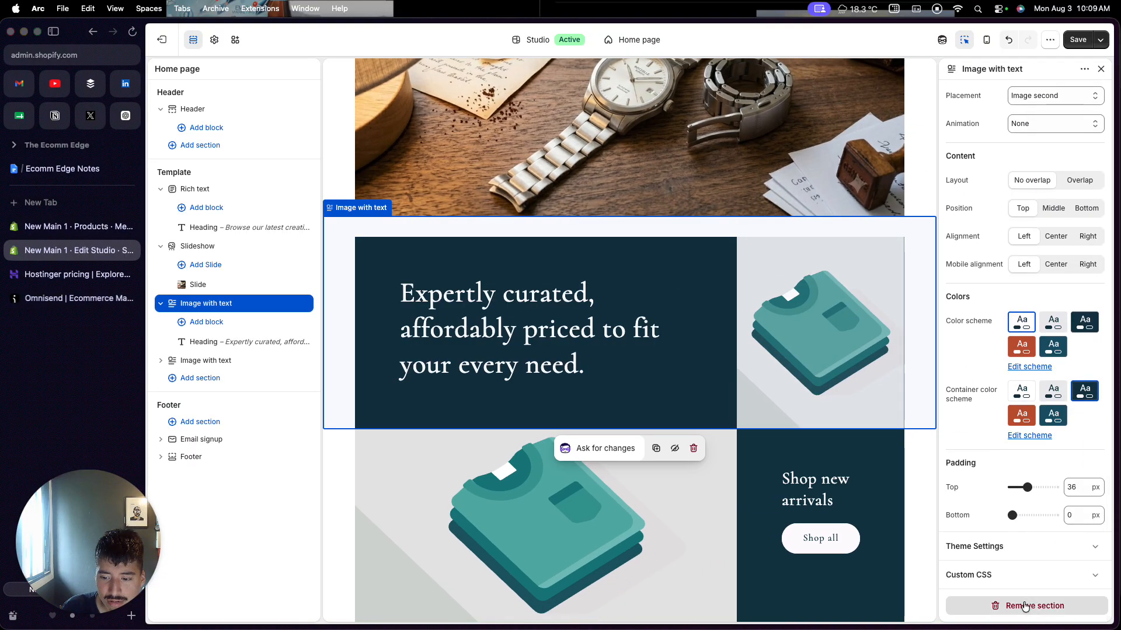
pyautogui.click(1022, 604)
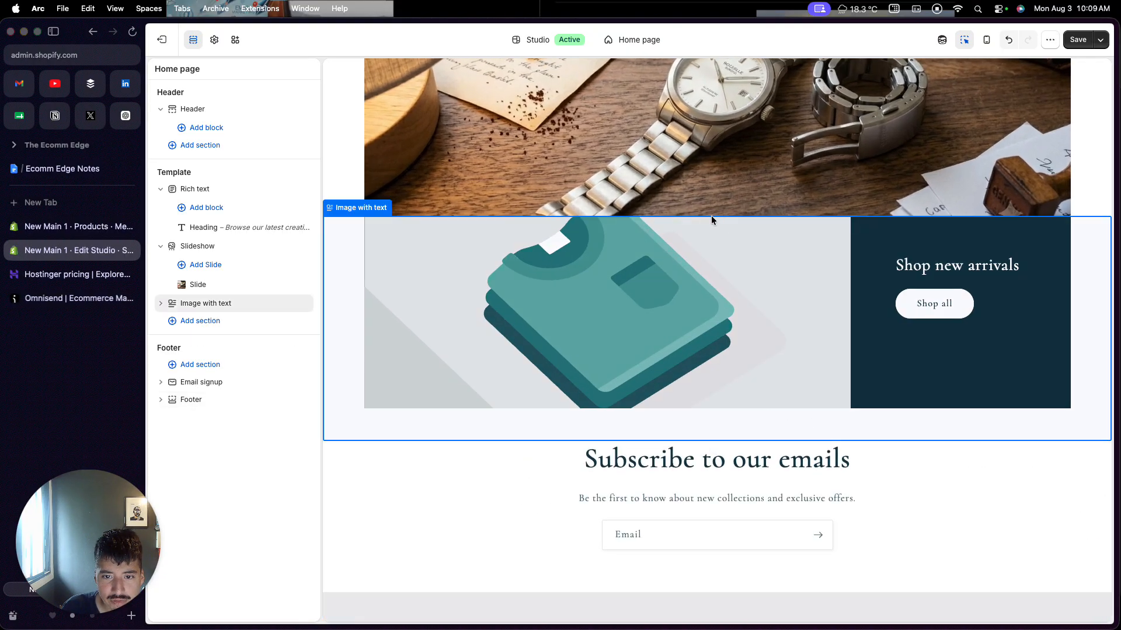
pyautogui.click(345, 310)
pyautogui.scroll(-5, 986, 439)
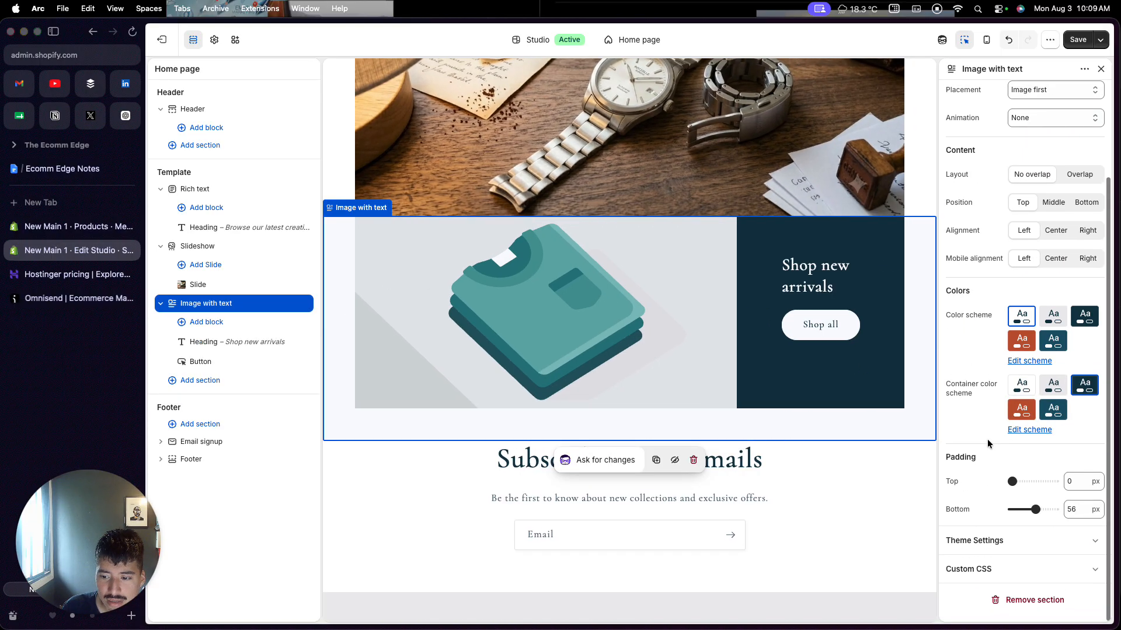
pyautogui.click(1033, 603)
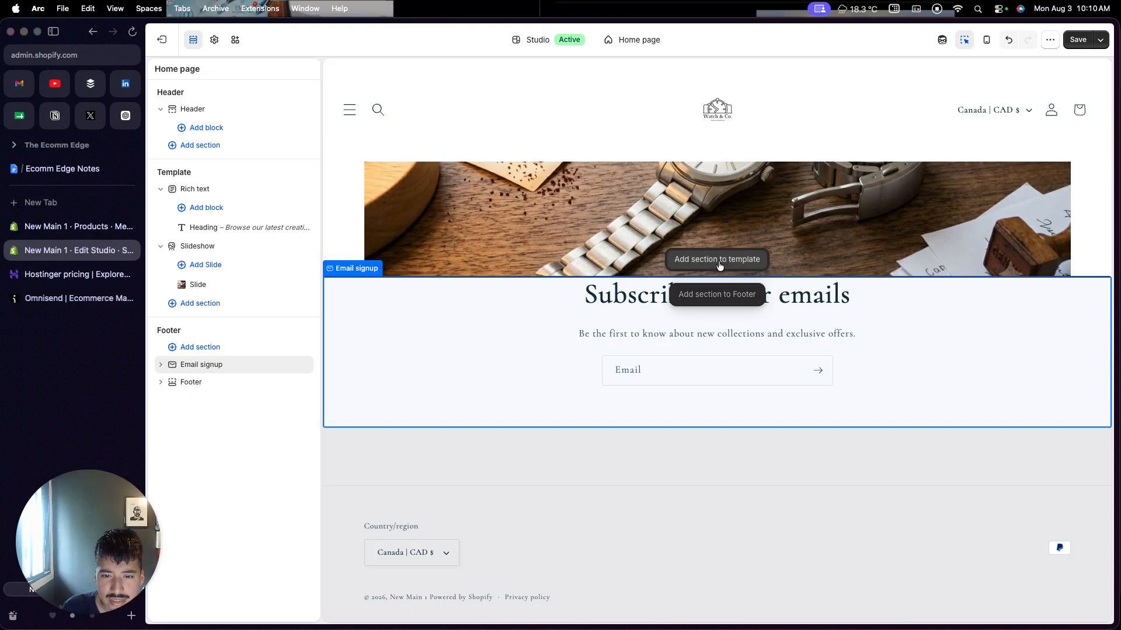
# Add a Rich text section to the home page template between the slideshow and the email signup.
pyautogui.click(716, 293)
pyautogui.scroll(-4, 584, 408)
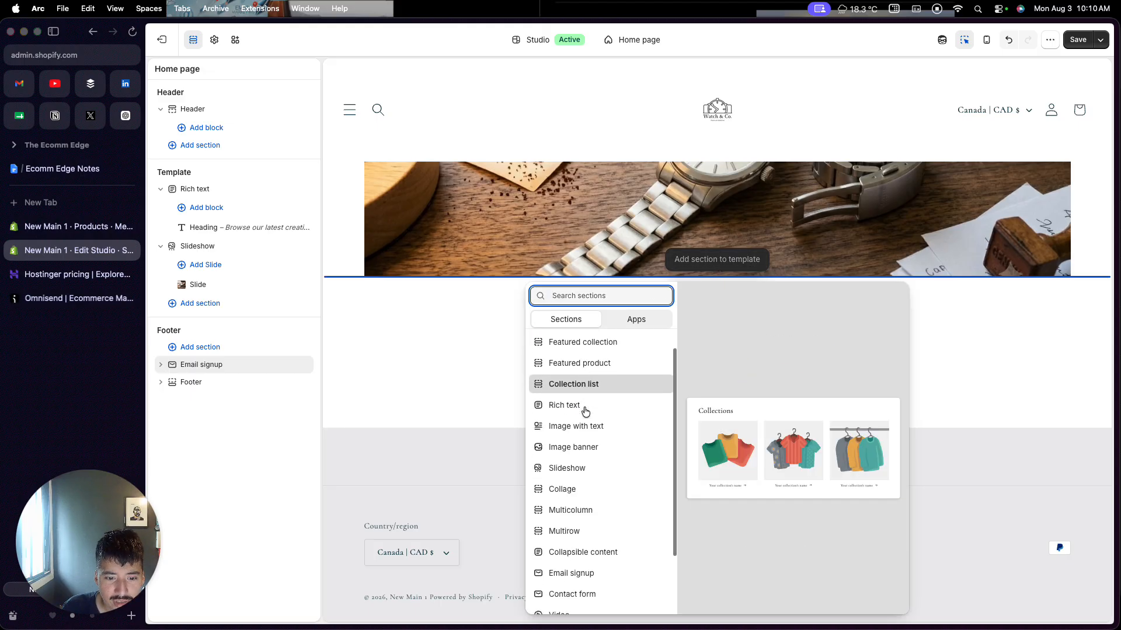
pyautogui.scroll(4, 585, 411)
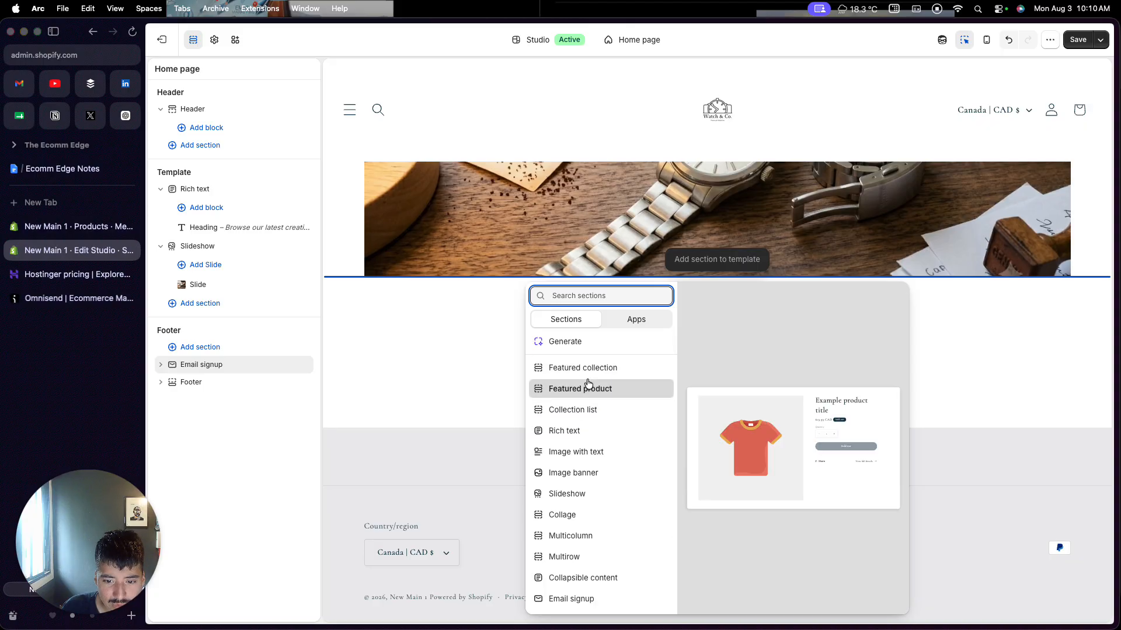
pyautogui.click(584, 432)
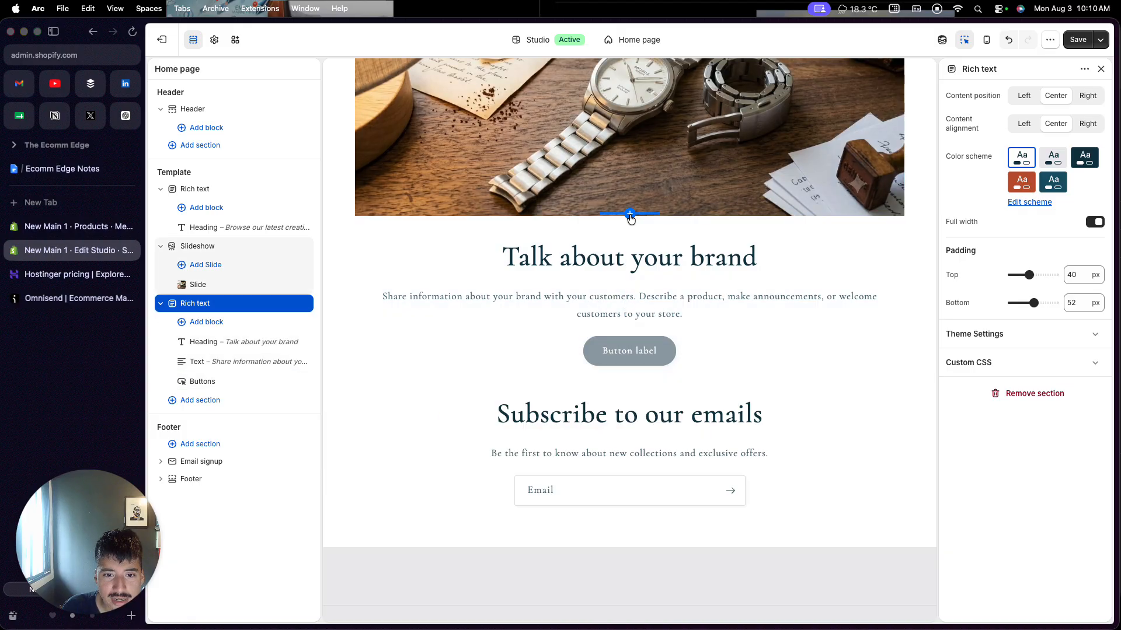
# Browse the blocks and section types that can be added around the new Rich text section on the home page.
pyautogui.click(629, 215)
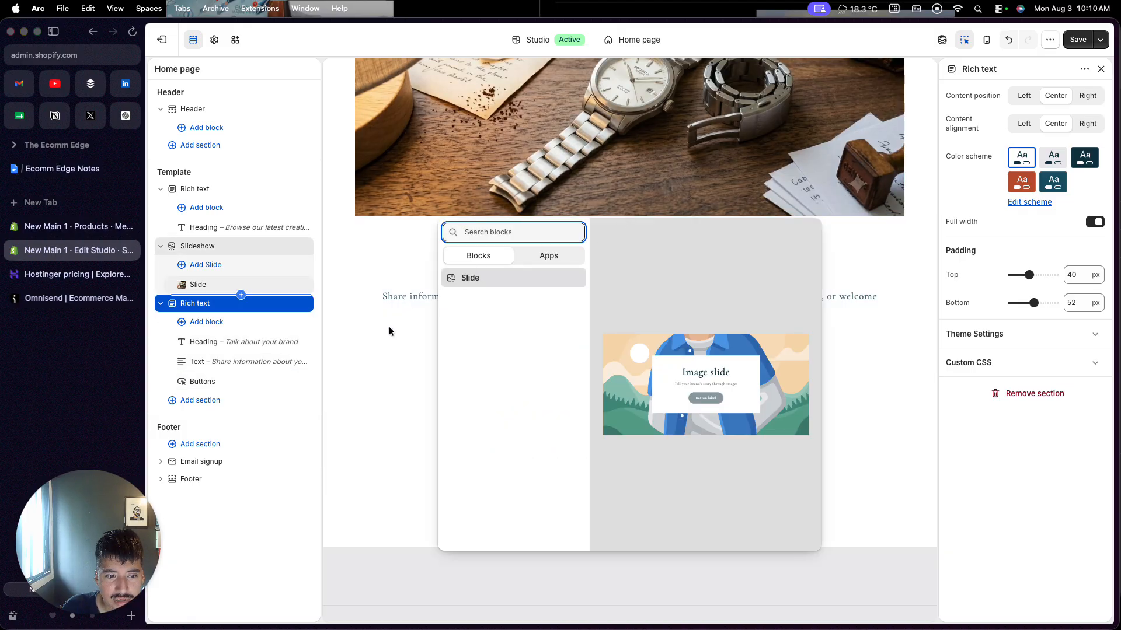
pyautogui.click(389, 332)
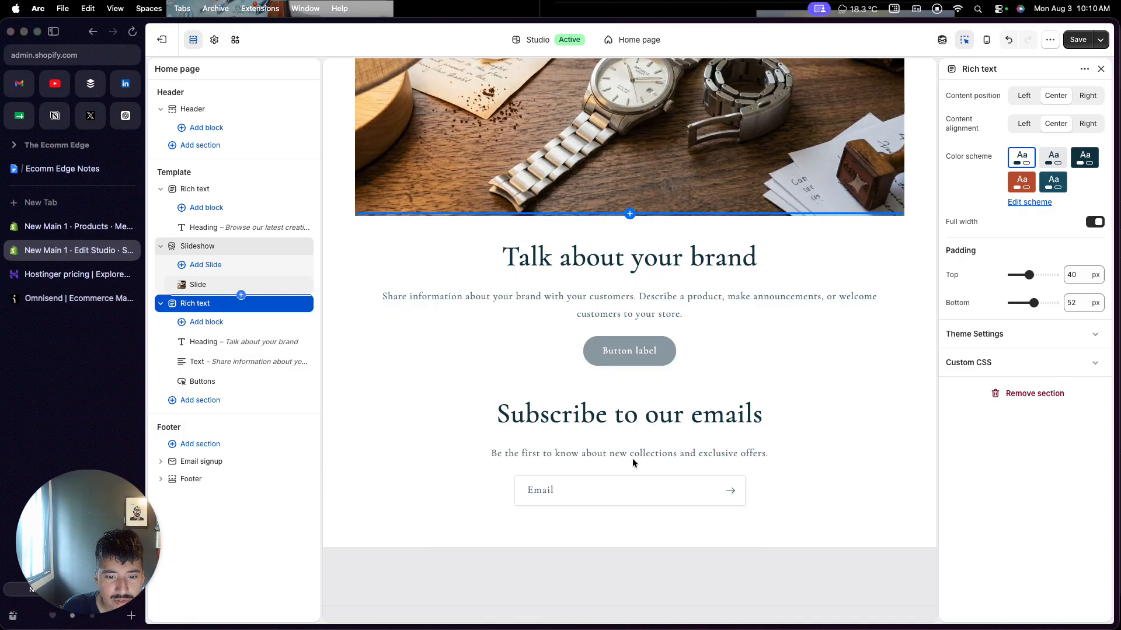
pyautogui.click(629, 399)
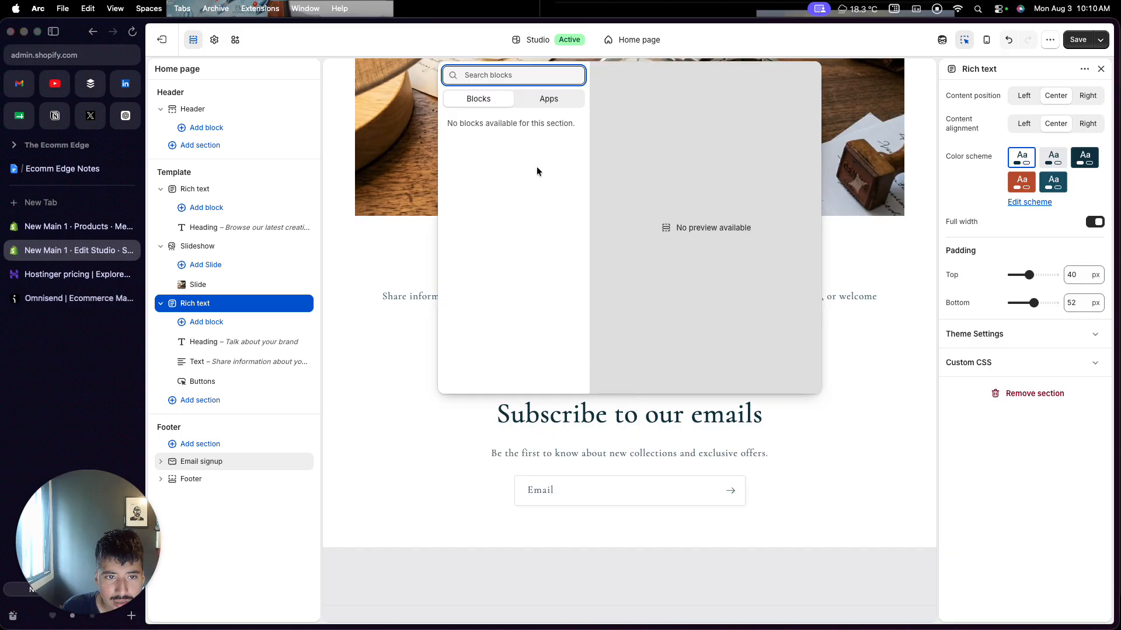
pyautogui.click(402, 276)
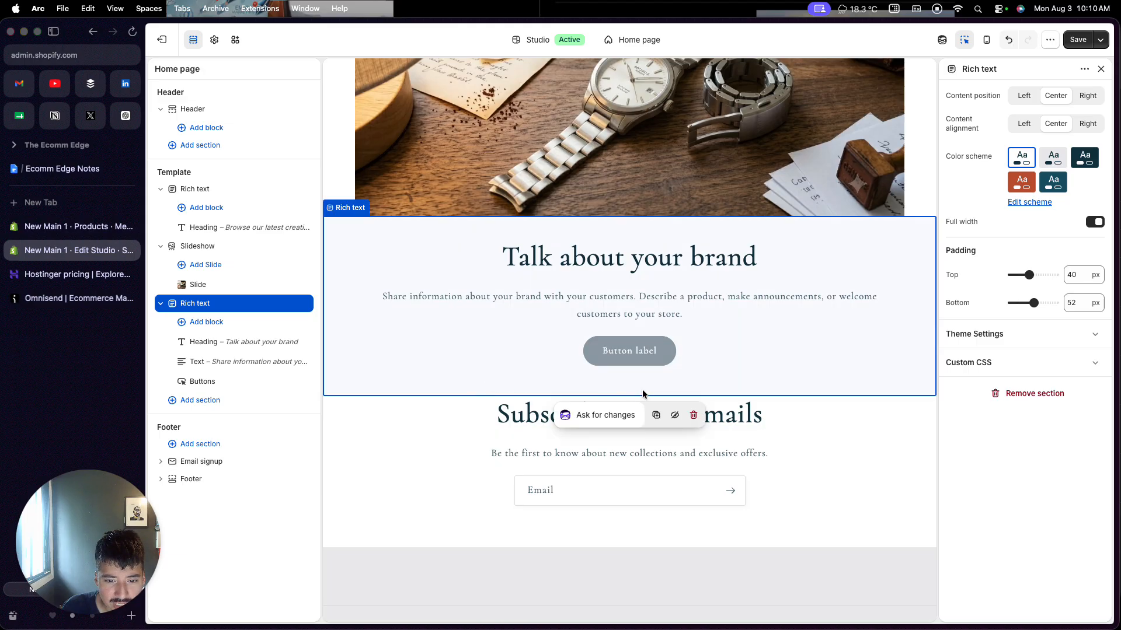
pyautogui.click(231, 320)
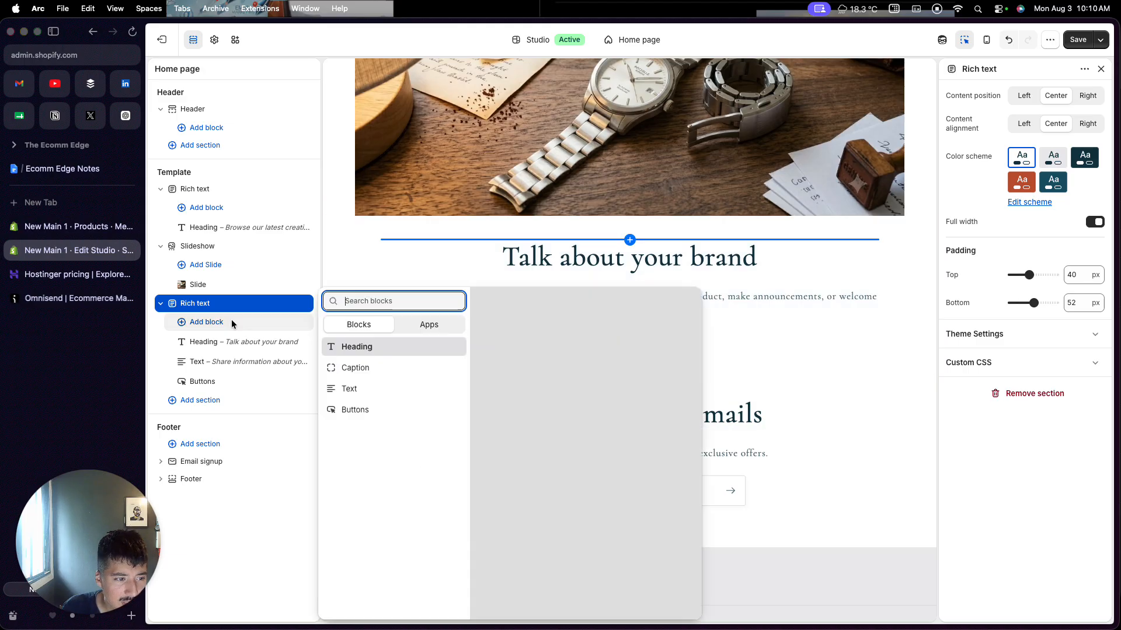
pyautogui.click(263, 527)
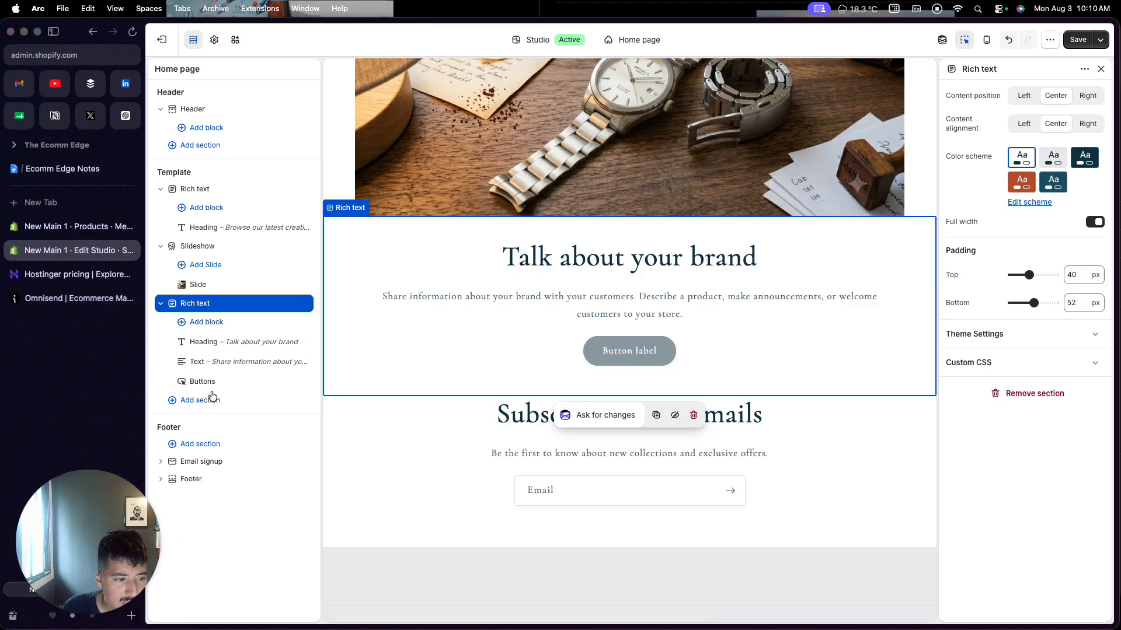
pyautogui.click(211, 400)
pyautogui.scroll(-3, 405, 498)
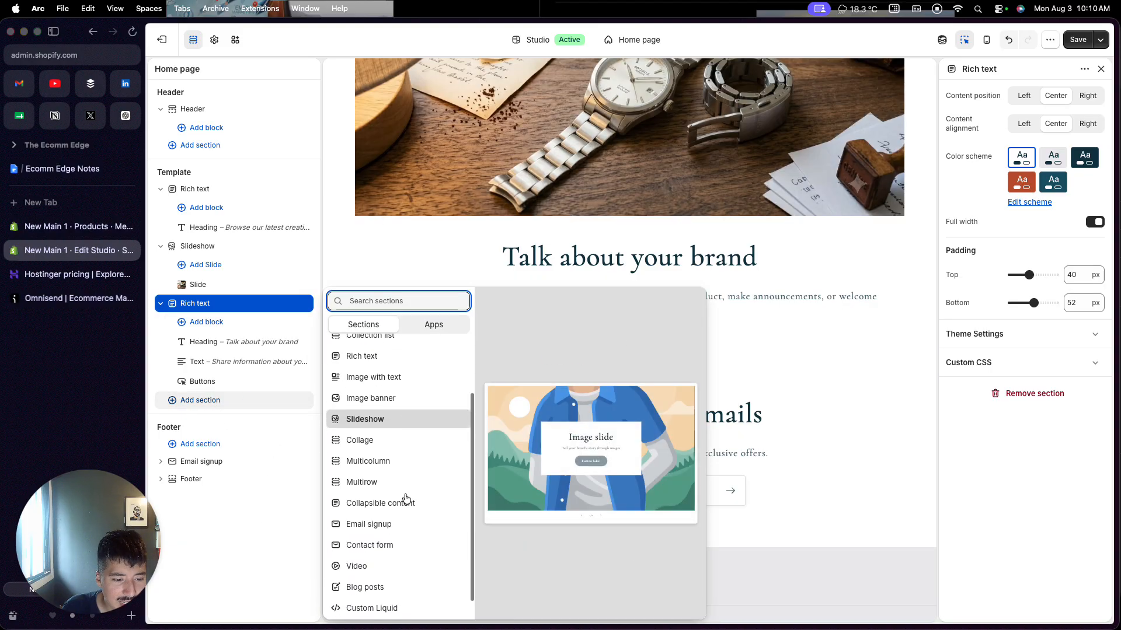
pyautogui.scroll(-1, 461, 514)
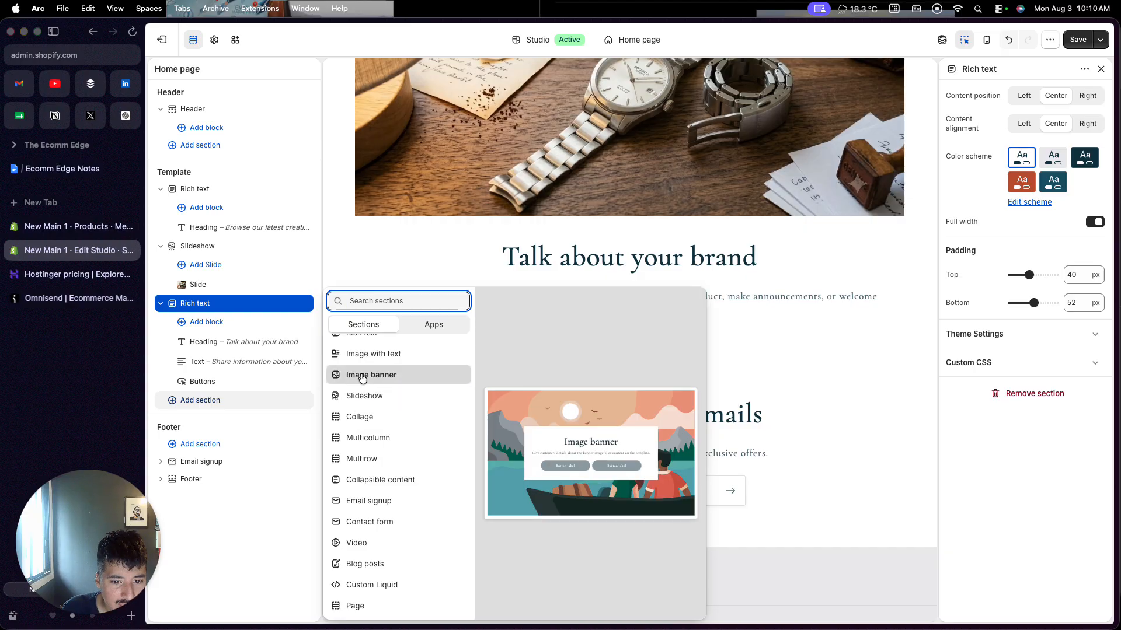
pyautogui.click(796, 380)
pyautogui.scroll(5, 865, 376)
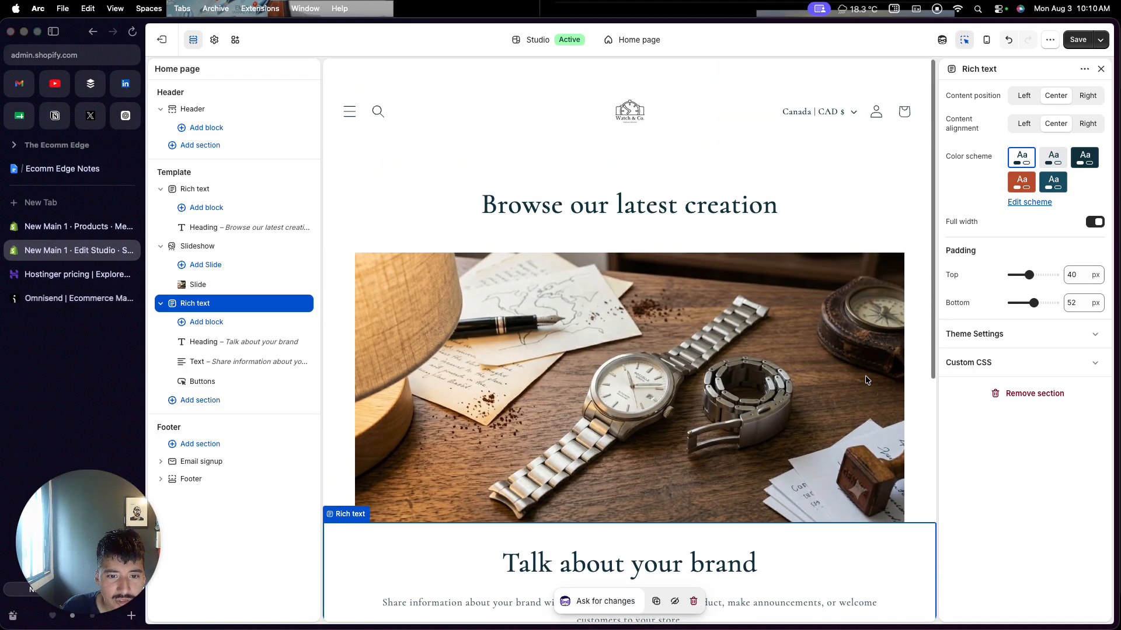
# Check the header's drawer menu in the preview, save the theme changes and exit the theme editor.
pyautogui.click(351, 112)
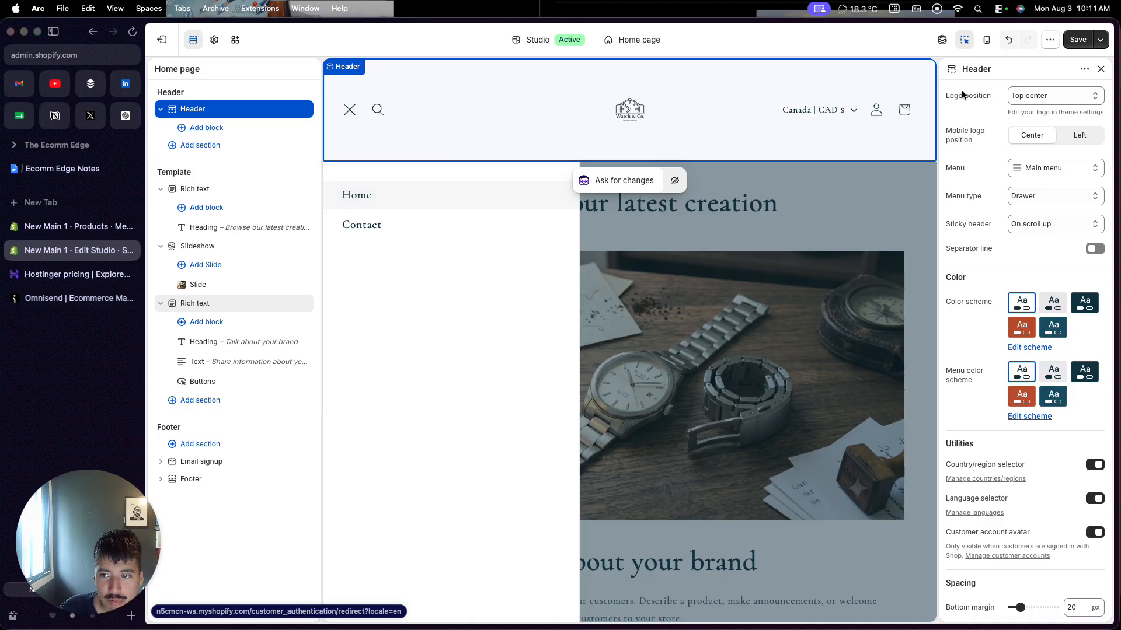
pyautogui.click(1078, 40)
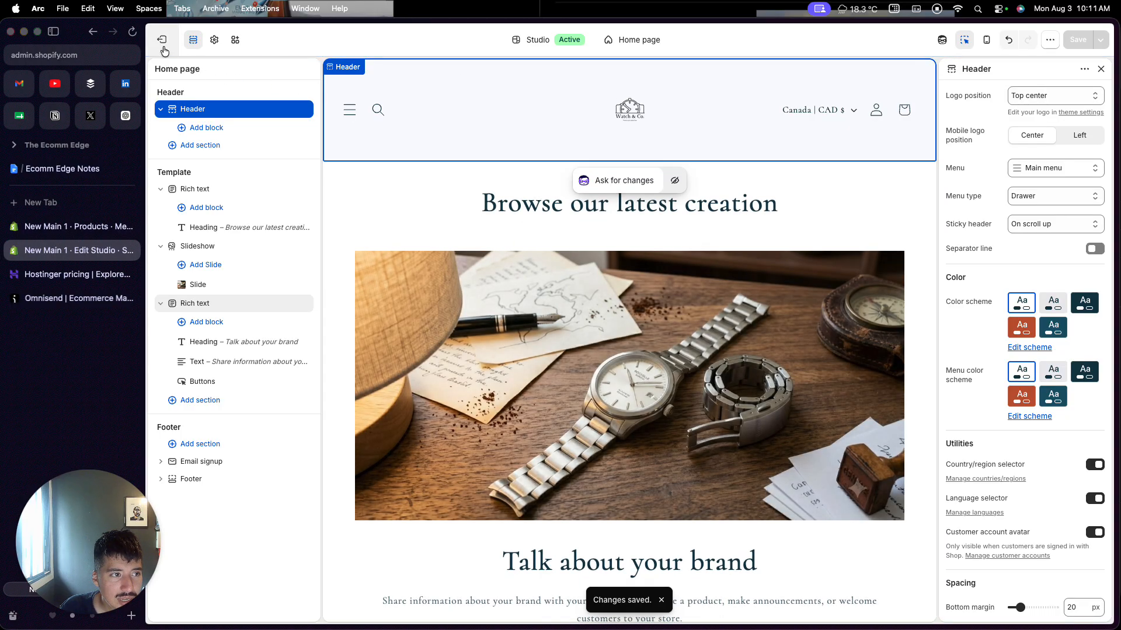
pyautogui.click(164, 51)
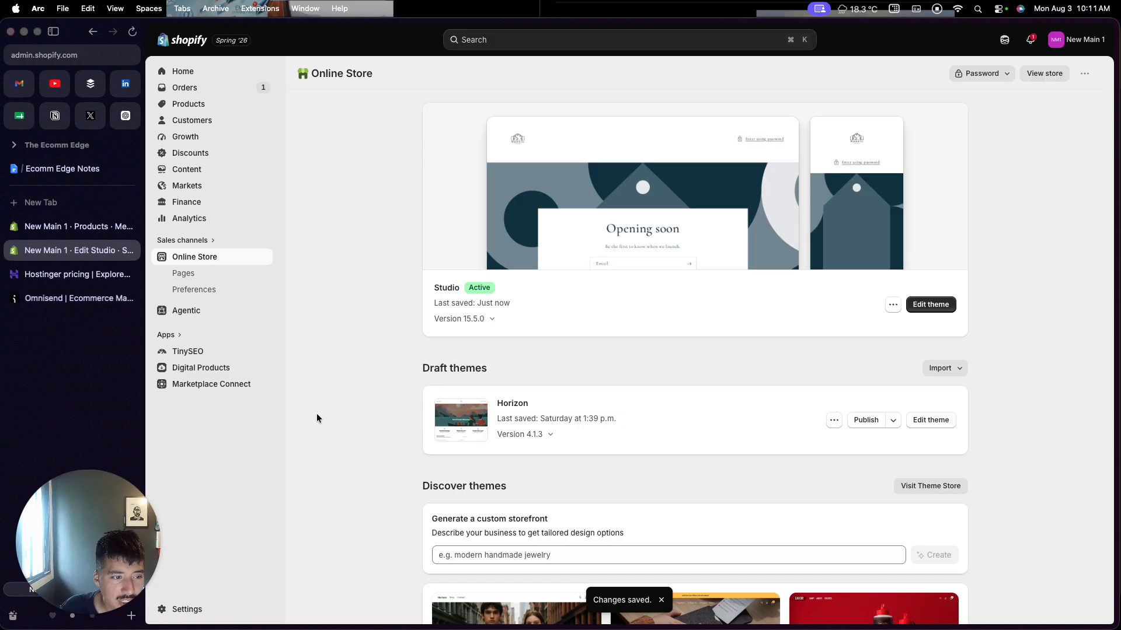
# Start a new online store page and title it "About Us".
pyautogui.click(190, 280)
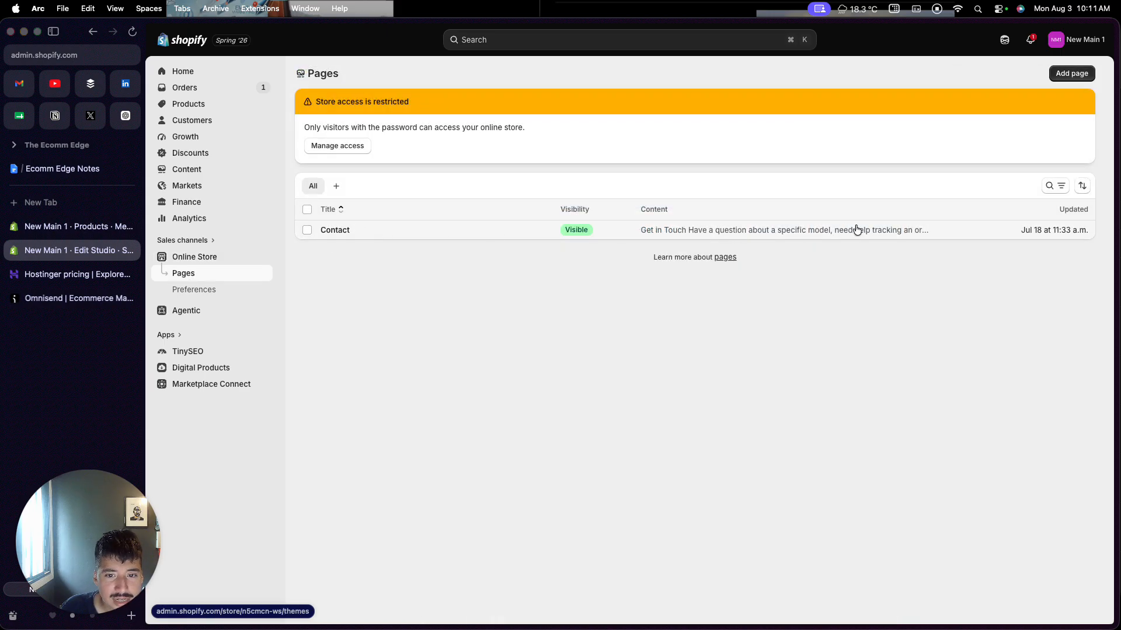
pyautogui.click(1073, 76)
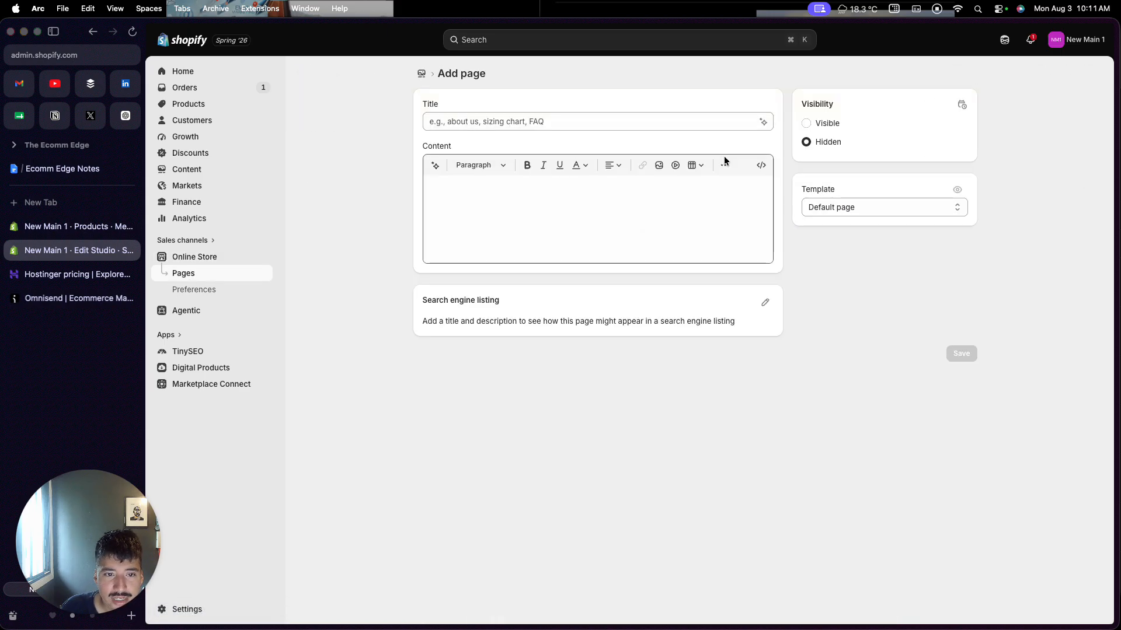
pyautogui.click(593, 121)
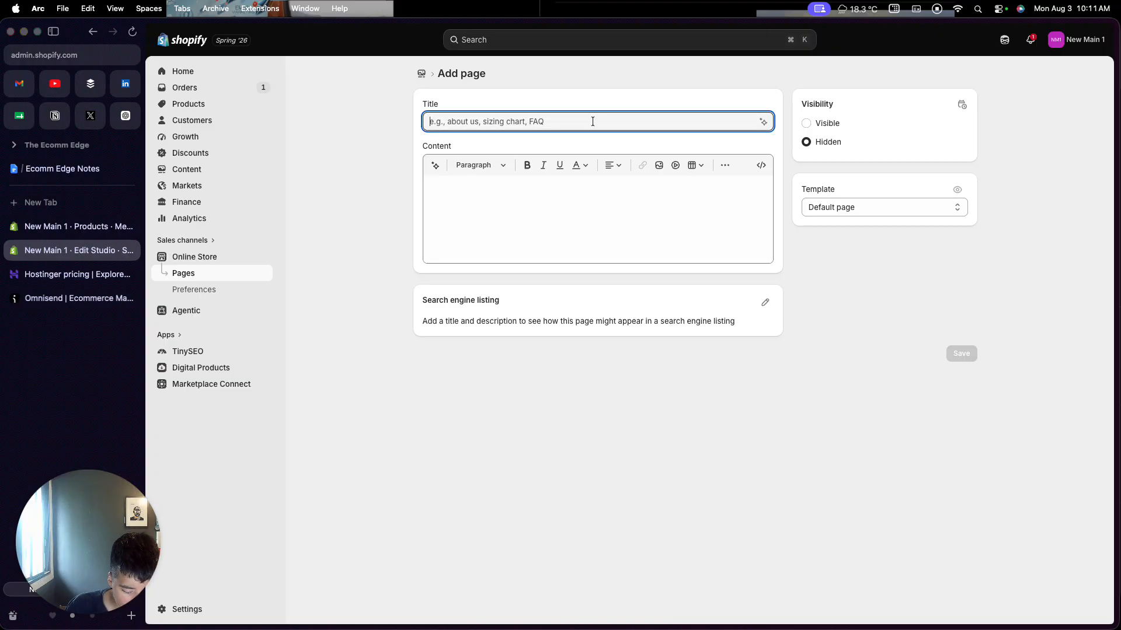
pyautogui.write('About Us')
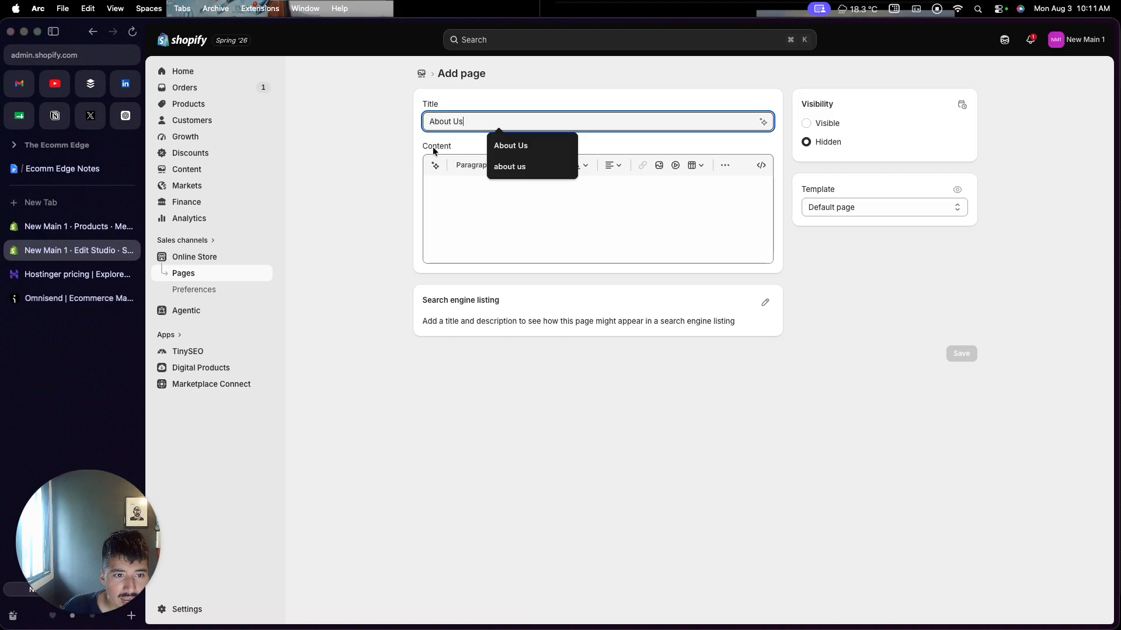
pyautogui.tripleClick(436, 122)
# Generate the page content with AI using the prompt "write a about us section for my men's watch store".
pyautogui.click(435, 165)
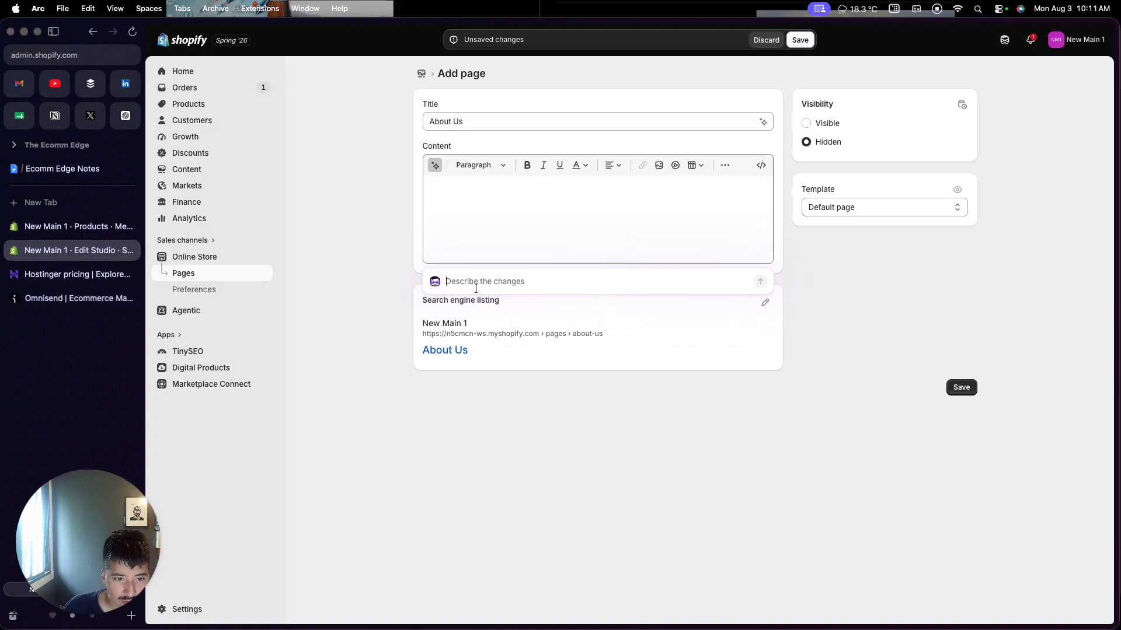
pyautogui.write('w')
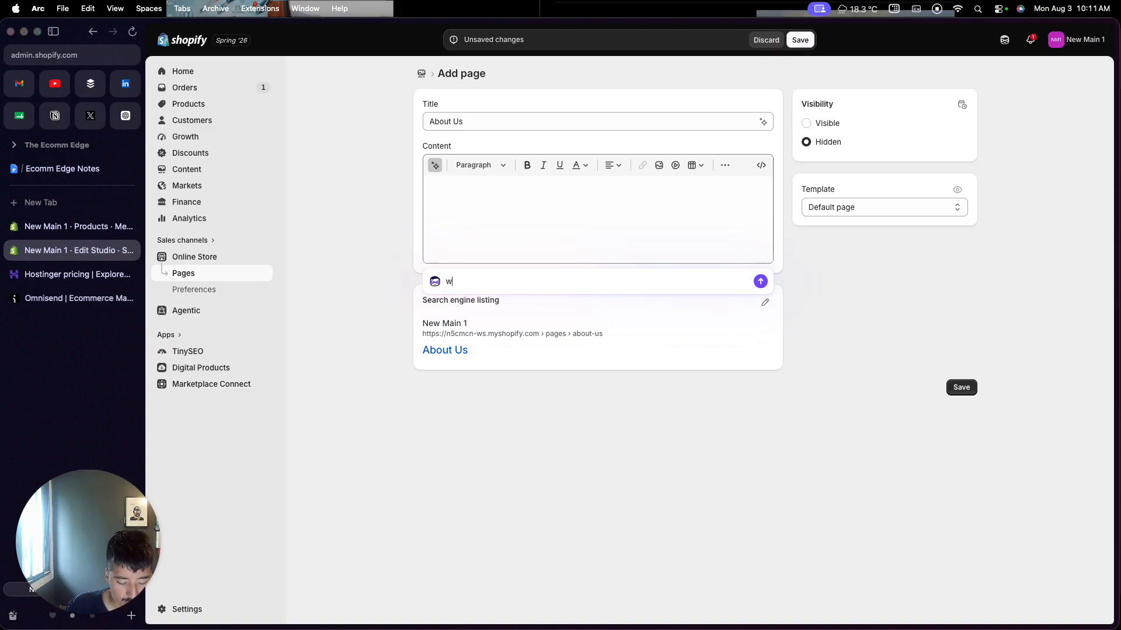
pyautogui.write('rite a ')
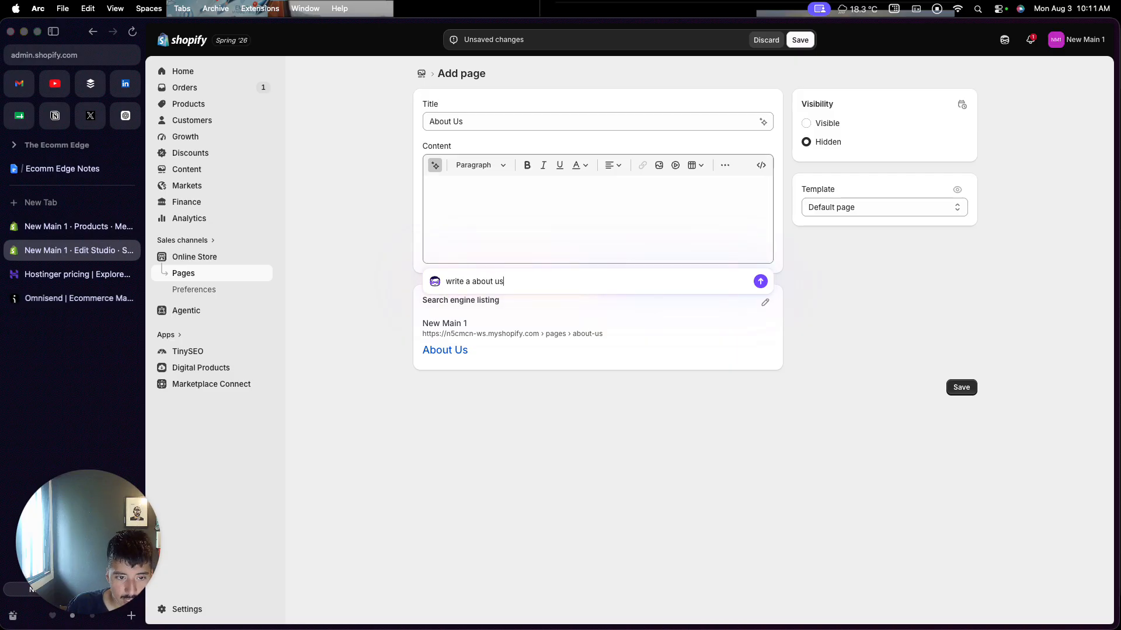
pyautogui.write('about us section for ')
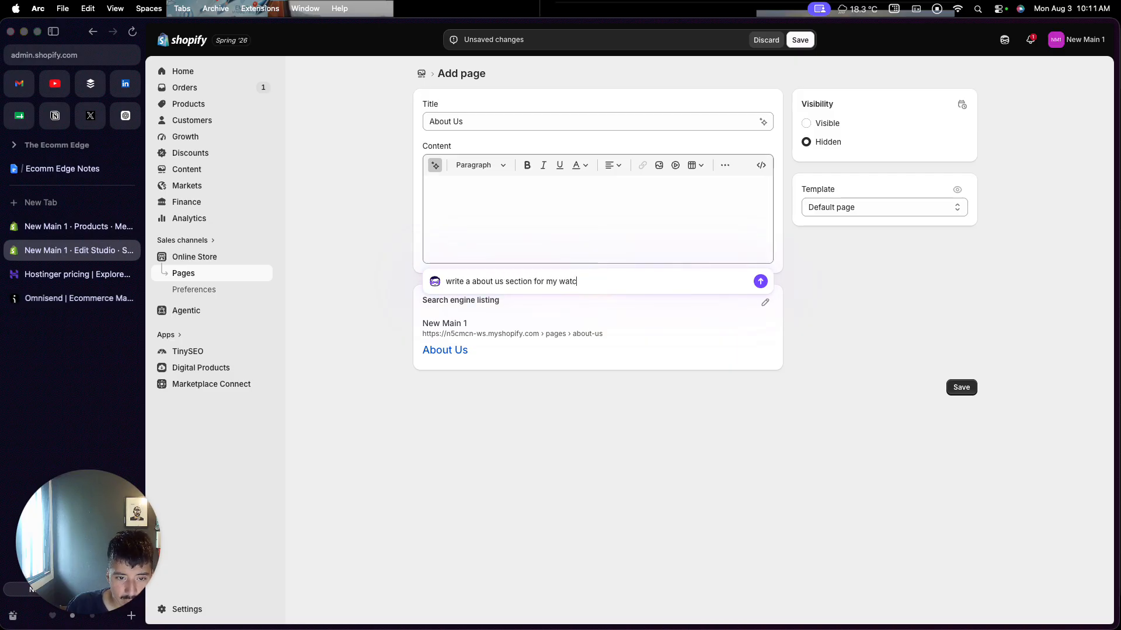
pyautogui.write("my men's wwatch")
pyautogui.press('BackSpace')
pyautogui.press('BackSpace')
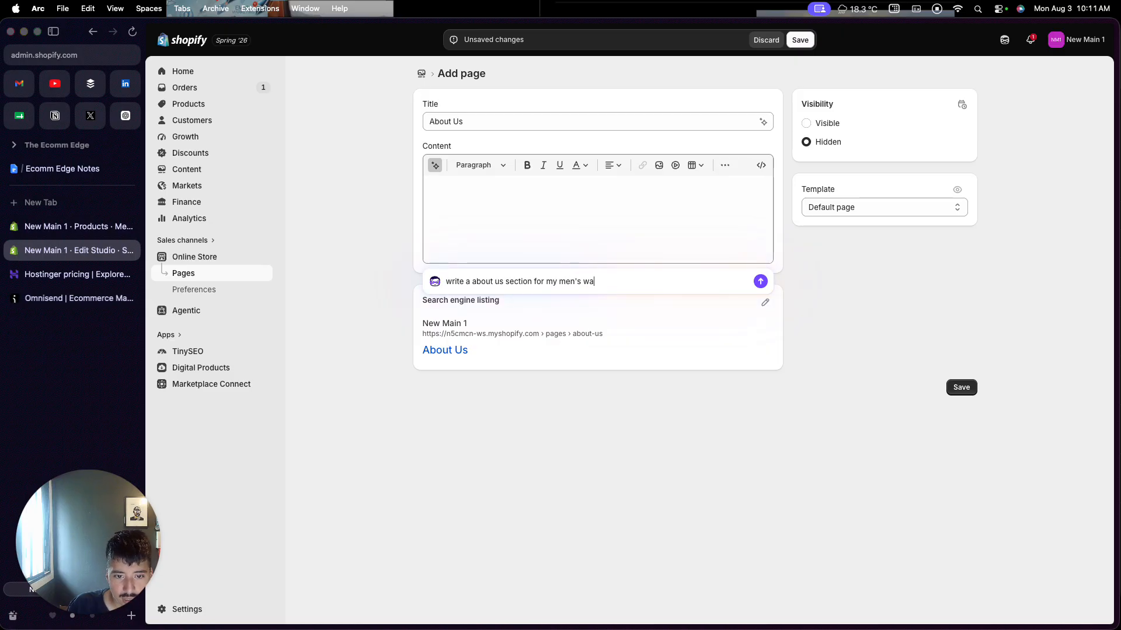
pyautogui.write('ch store')
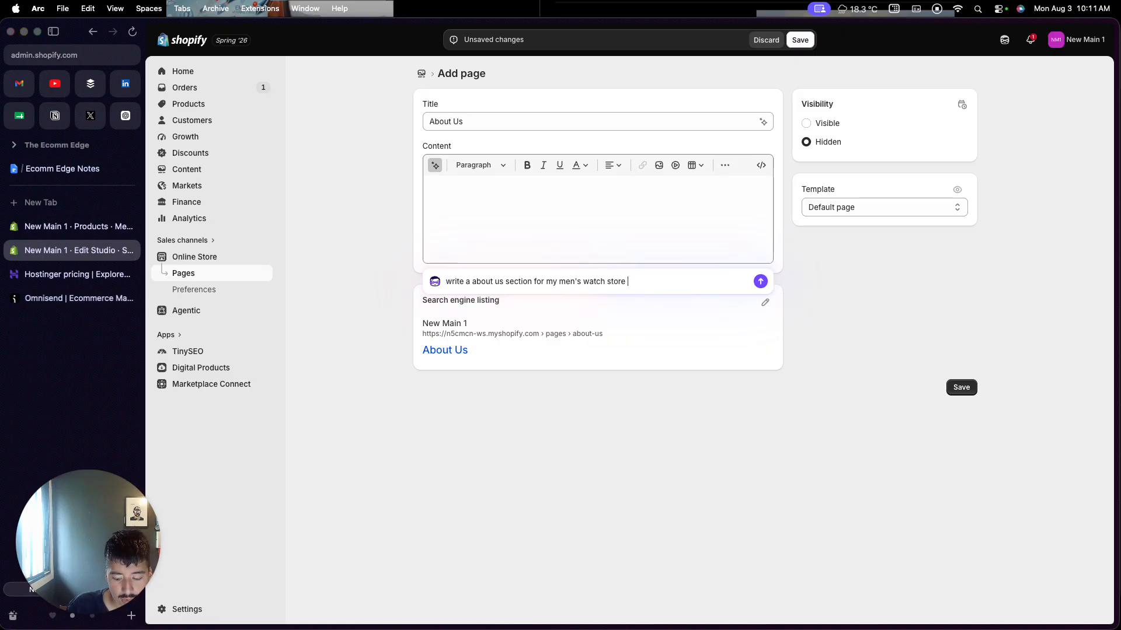
pyautogui.press('Return')
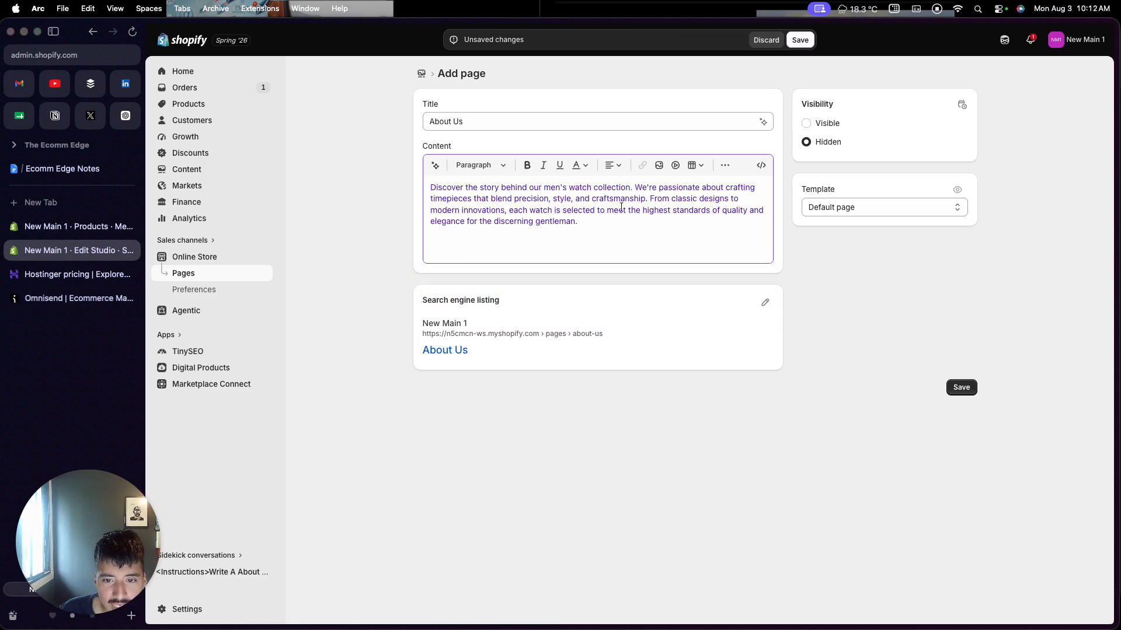
# Set the About Us page's visibility to Visible and save the page.
pyautogui.click(808, 124)
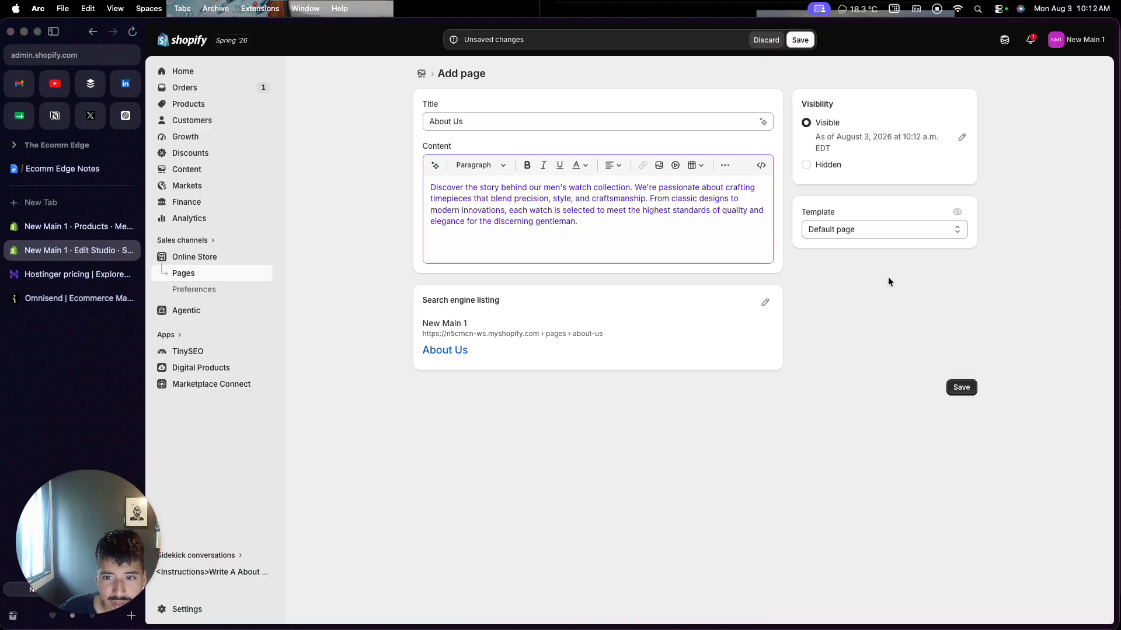
pyautogui.click(960, 388)
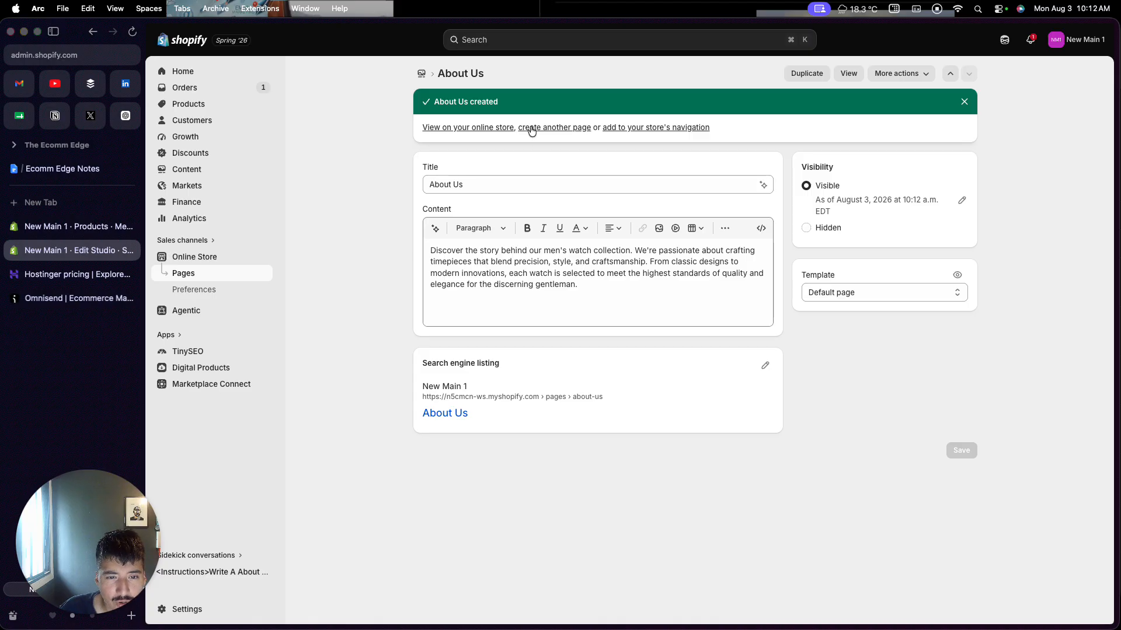
# Start another online store page and title it "FAQ".
pyautogui.click(531, 129)
pyautogui.click(490, 121)
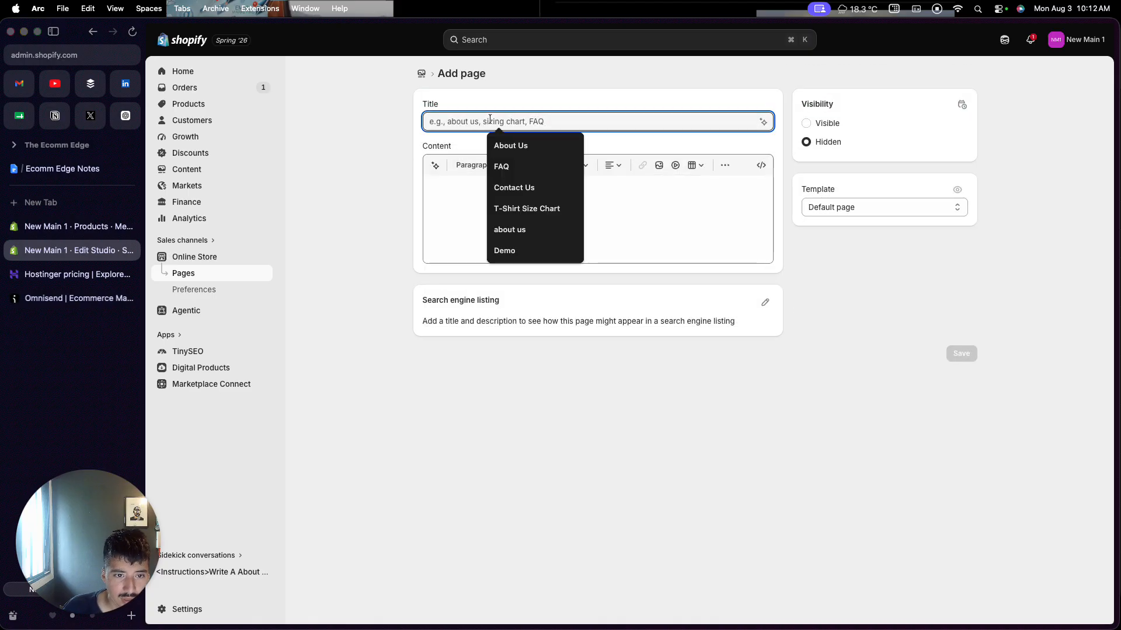
pyautogui.click(508, 167)
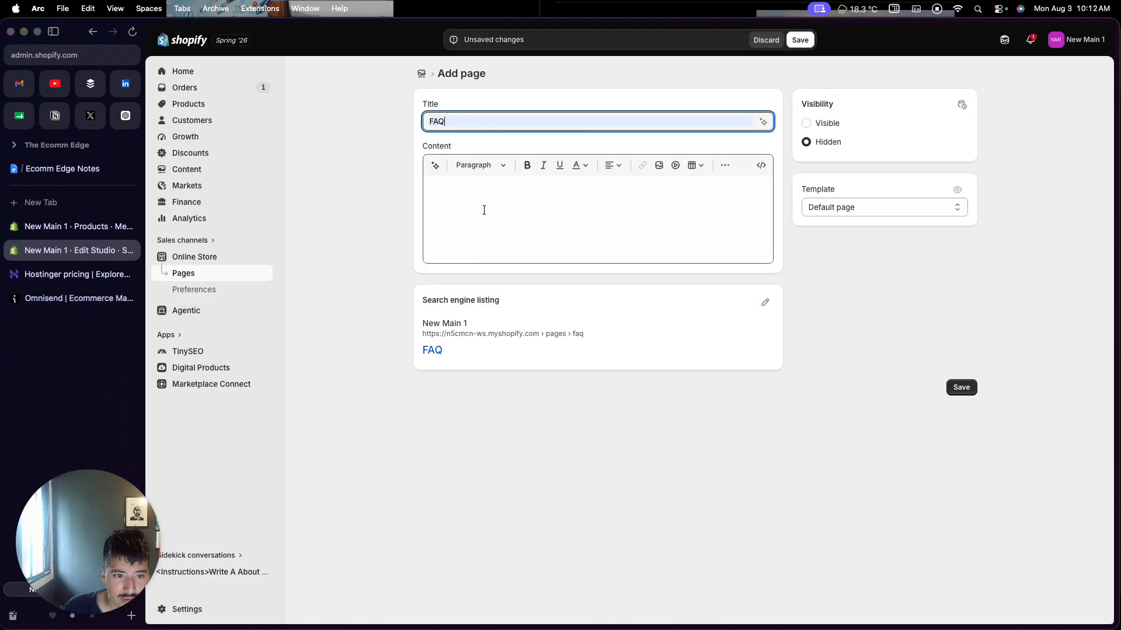
# Generate the FAQ page content with AI using the prompt "write a FAQ section of common questions and answers for my mens watch store".
pyautogui.click(436, 166)
pyautogui.write('write a F')
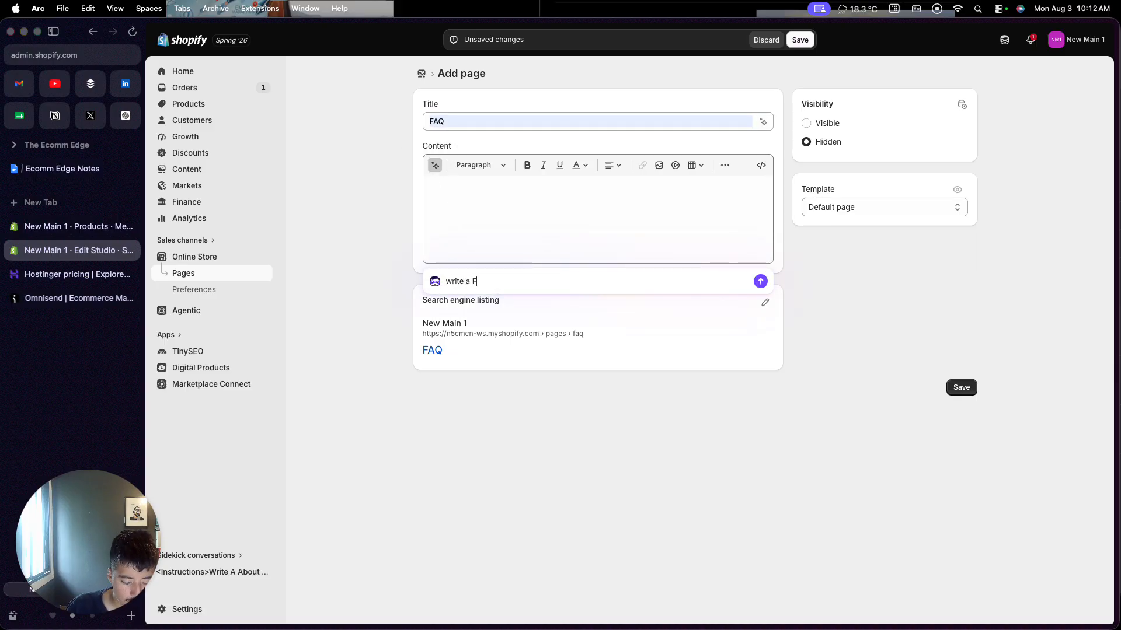
pyautogui.write('AQ section of common question ')
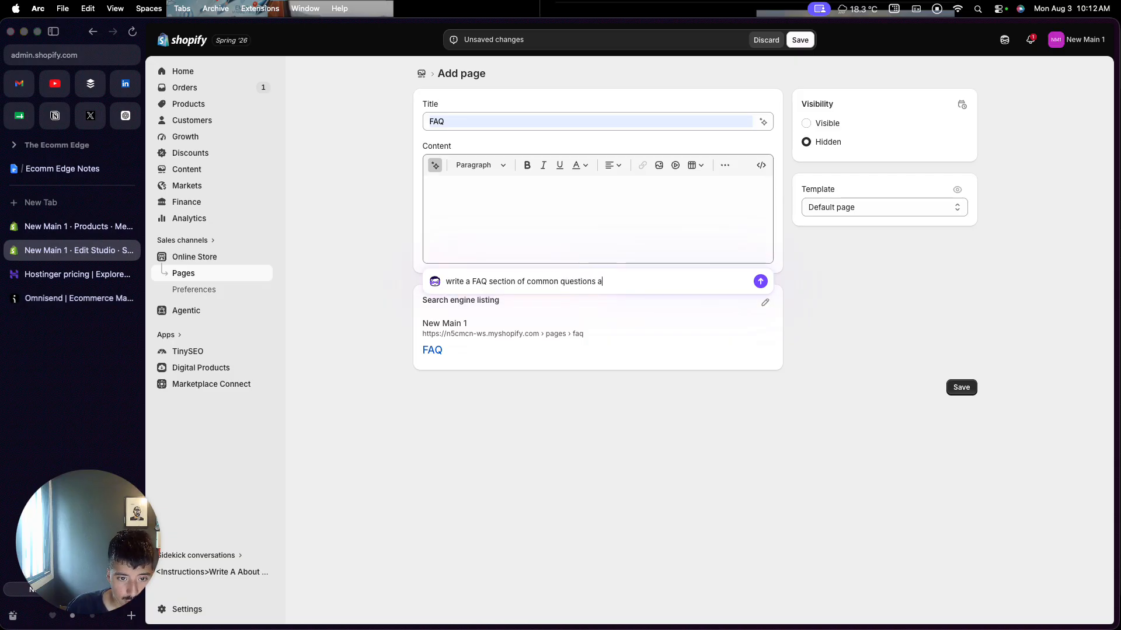
pyautogui.write(' and answers for my')
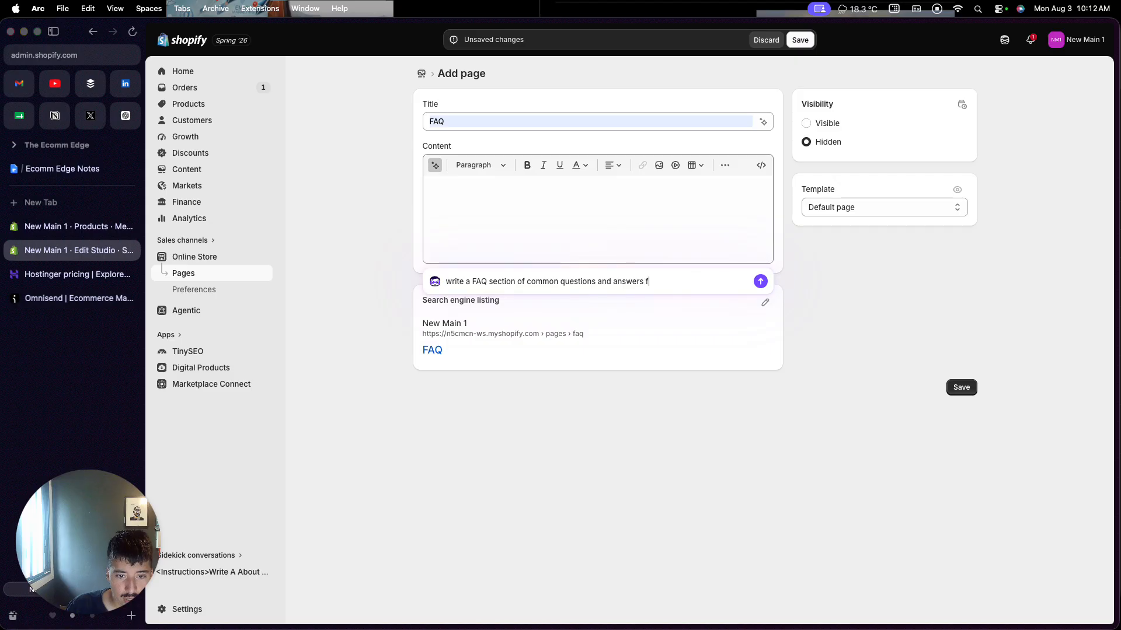
pyautogui.write('mens watch s')
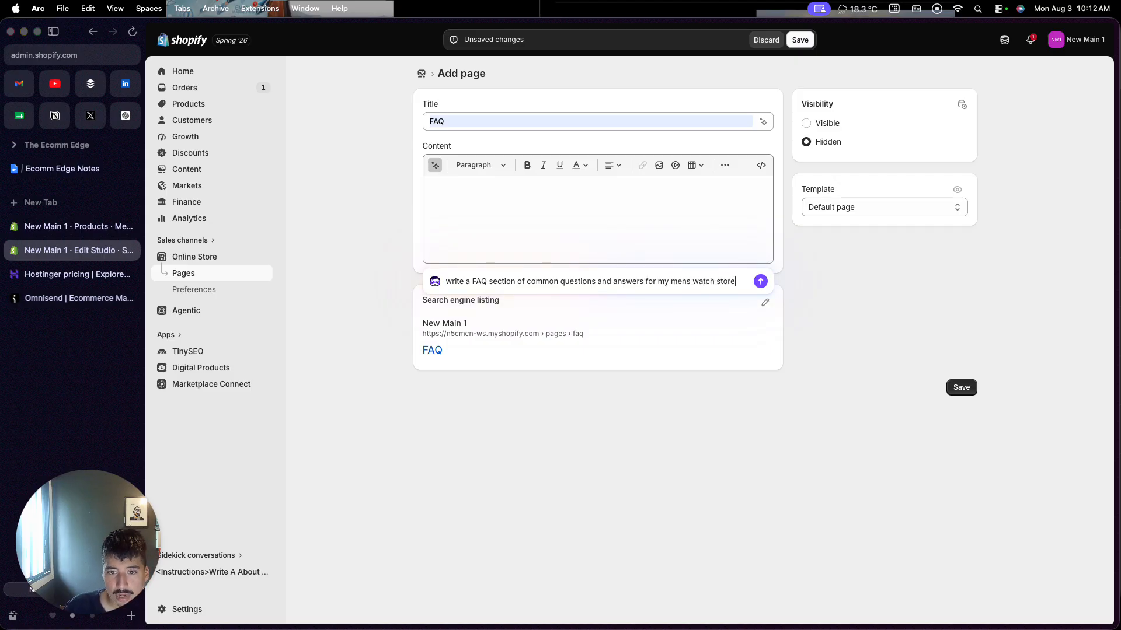
pyautogui.write('tore')
pyautogui.press('Return')
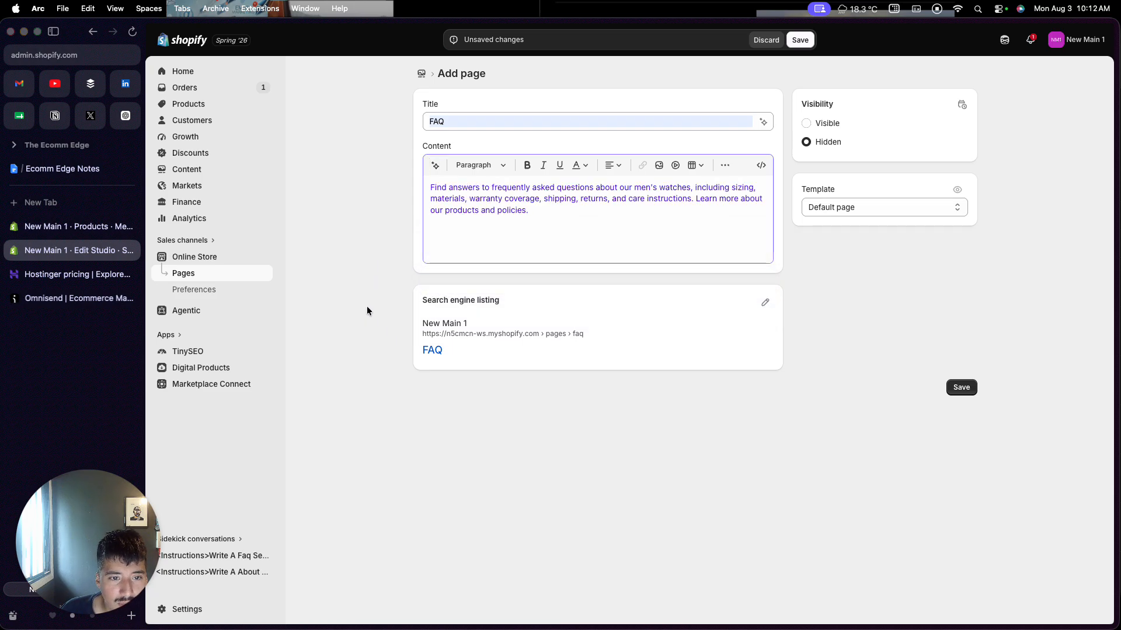
pyautogui.click(467, 224)
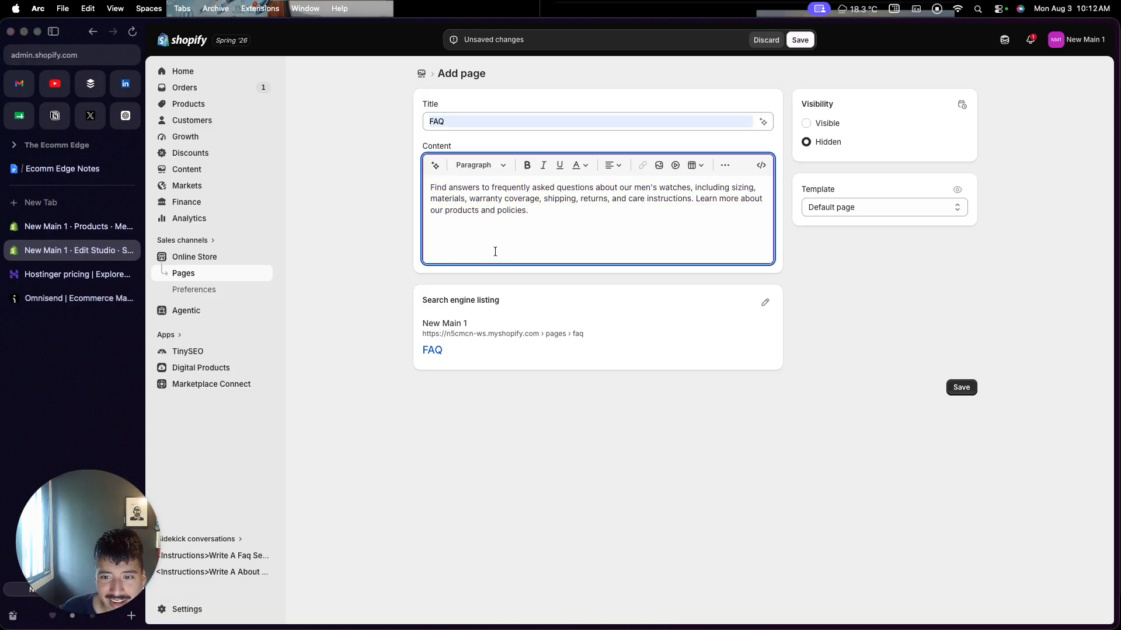
# Set the FAQ page's visibility to Visible, save it and return to the list of pages.
pyautogui.click(806, 124)
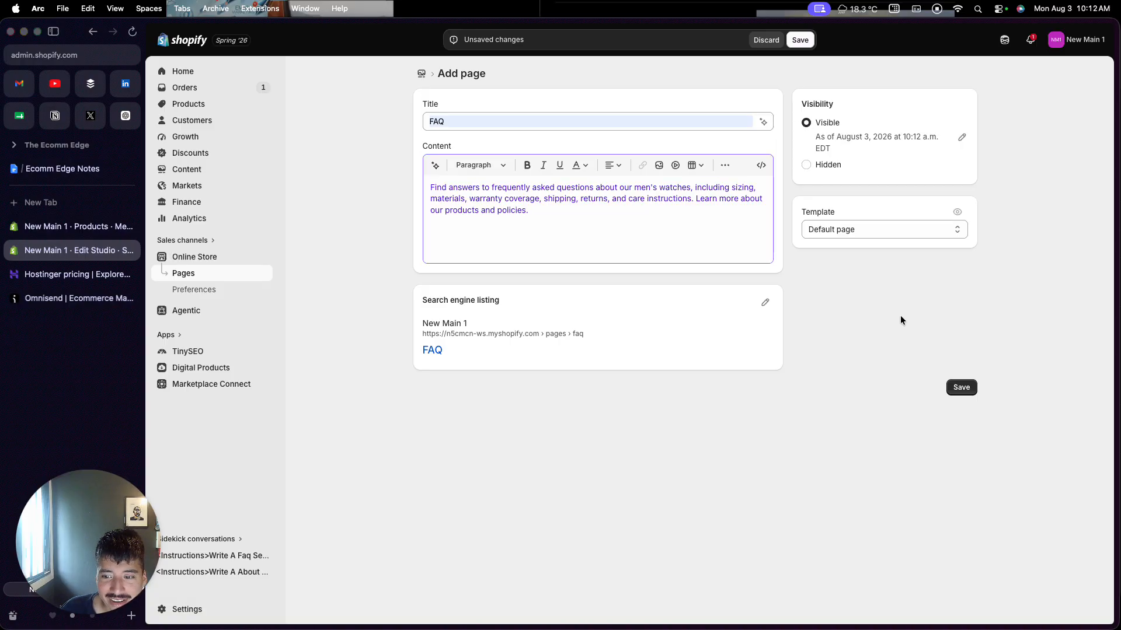
pyautogui.click(966, 390)
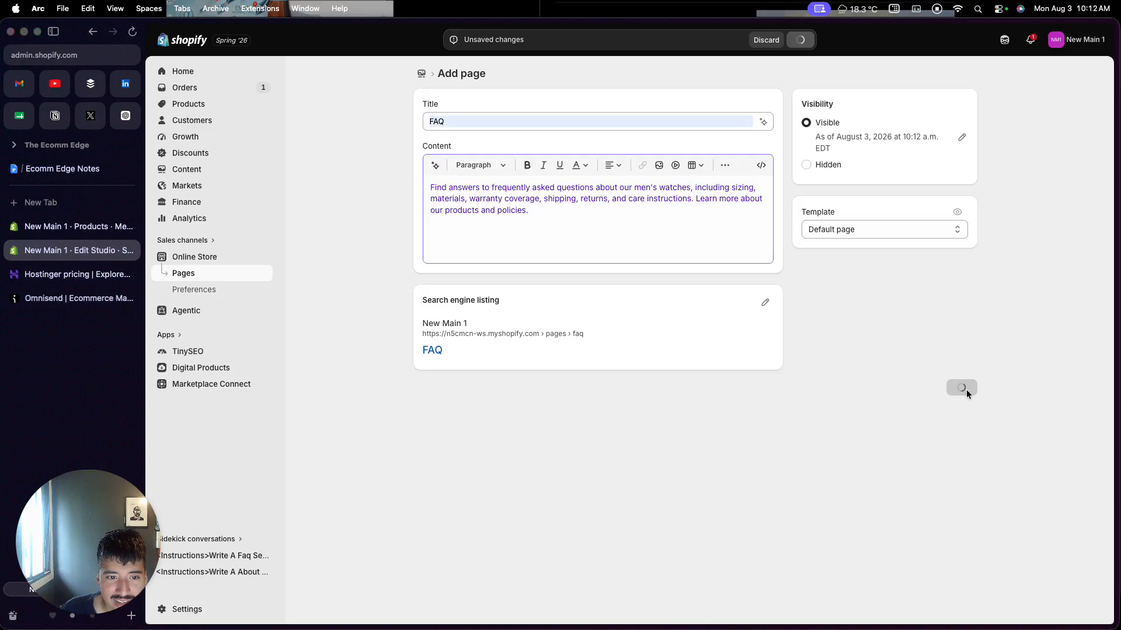
pyautogui.click(420, 74)
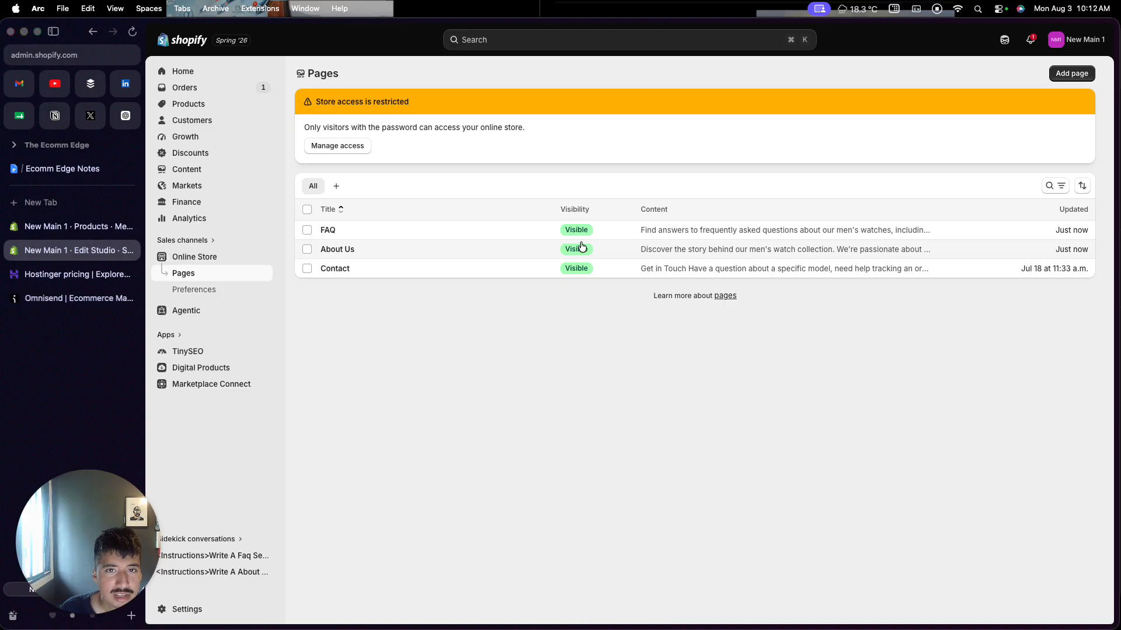
# Open the store's Main menu for editing and add an item labelled "About Us" that links to the About Us page.
pyautogui.click(198, 170)
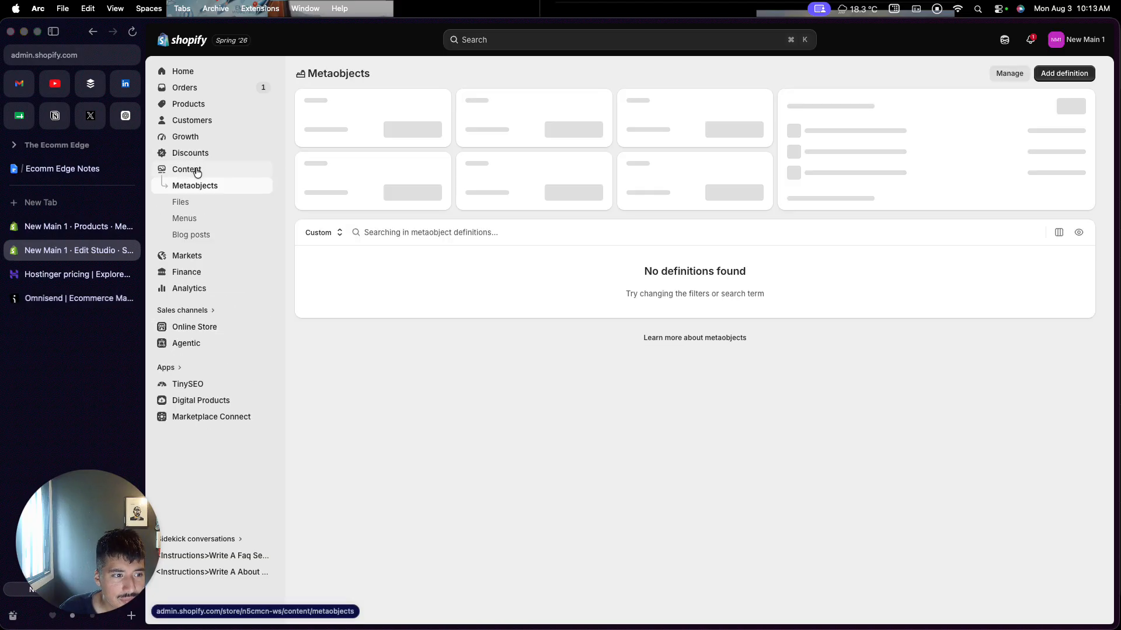
pyautogui.click(188, 219)
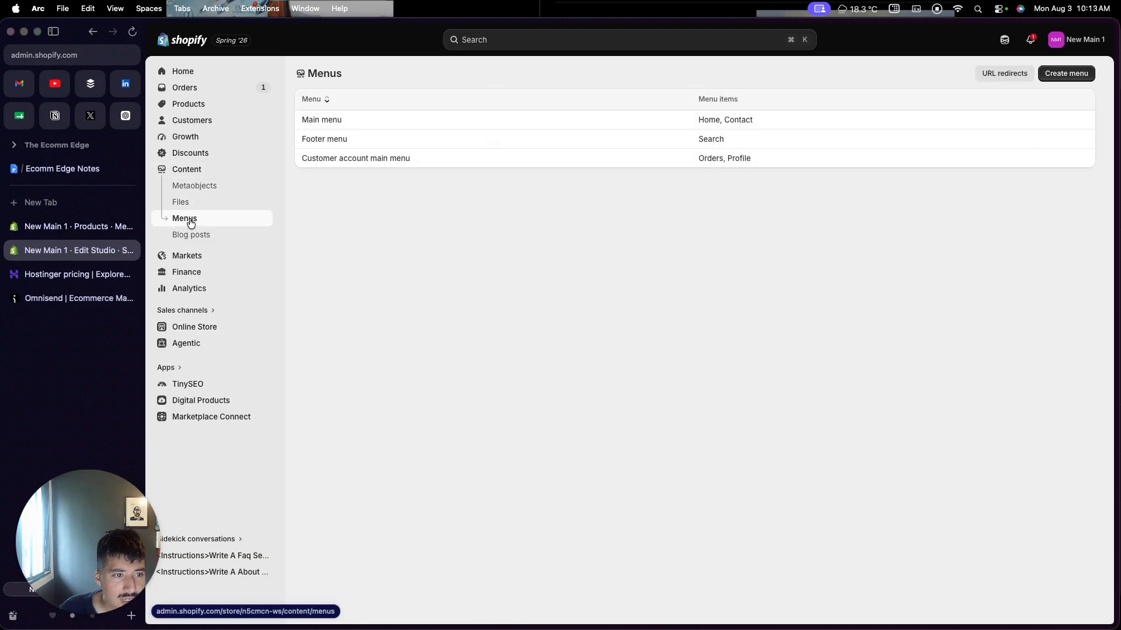
pyautogui.click(326, 120)
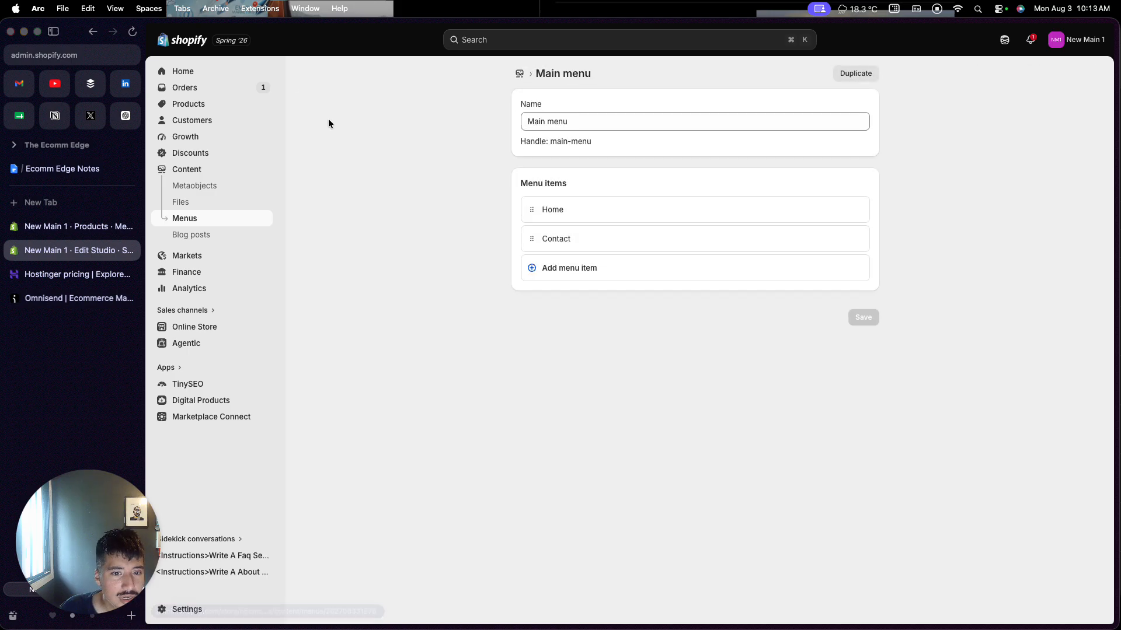
pyautogui.click(545, 259)
pyautogui.write('About Us')
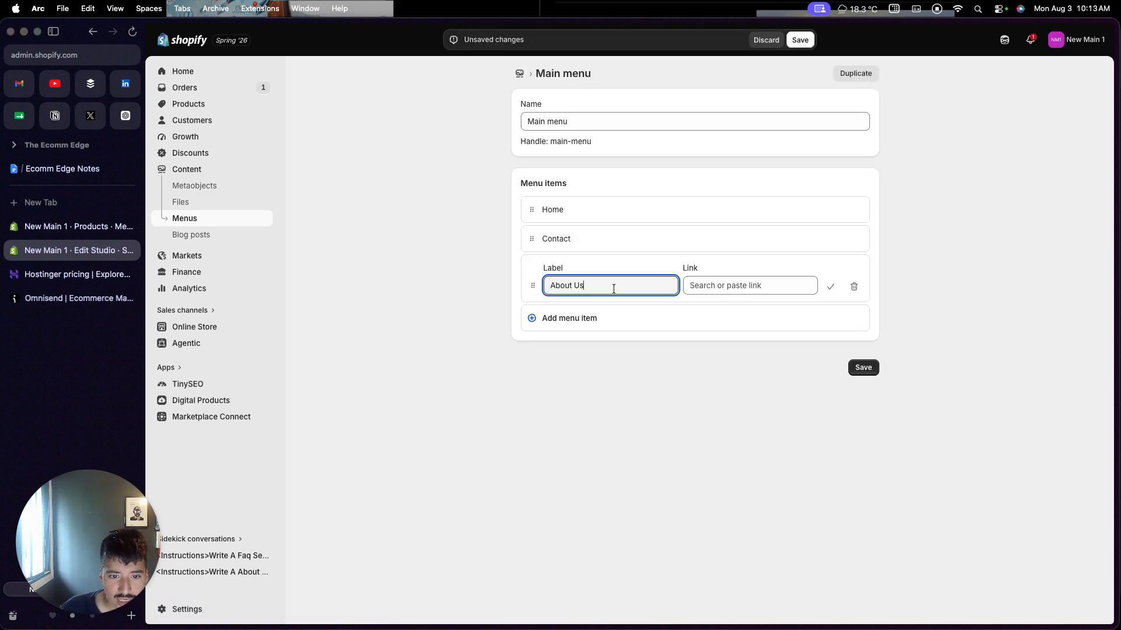
pyautogui.click(745, 286)
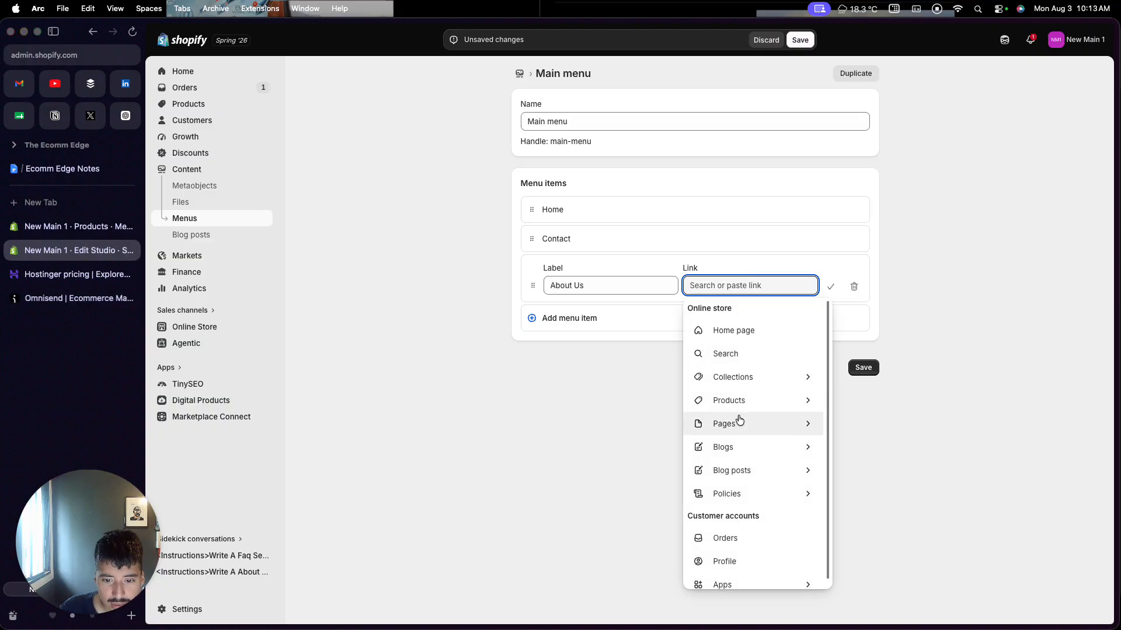
pyautogui.click(738, 416)
pyautogui.click(716, 334)
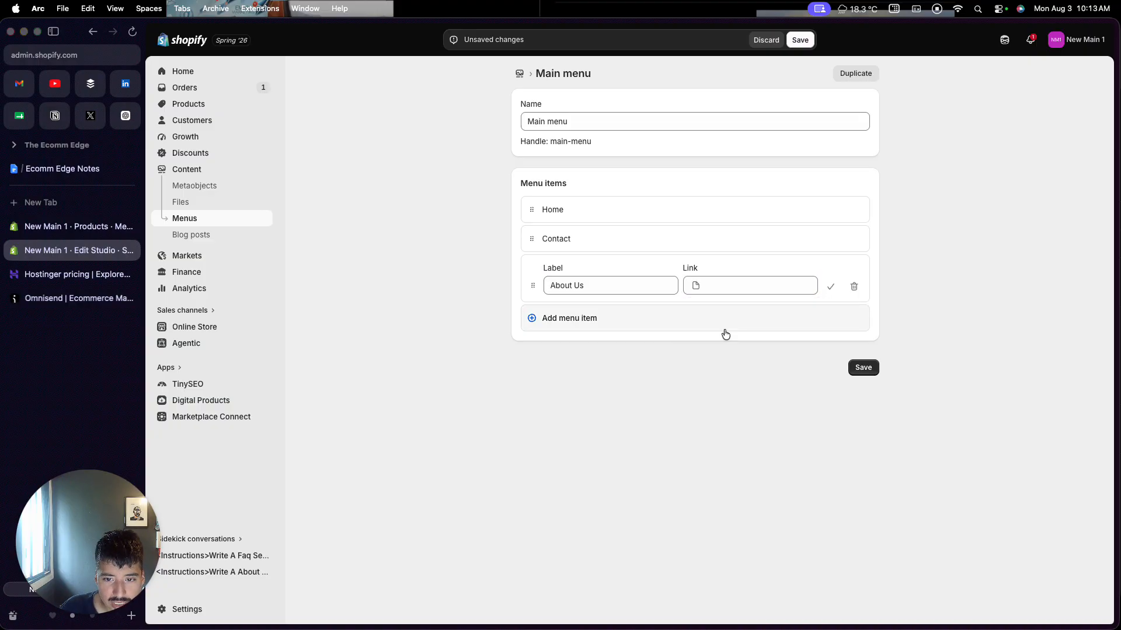
# Add a Main menu item labelled "FAQ" that links to the FAQ page.
pyautogui.click(684, 319)
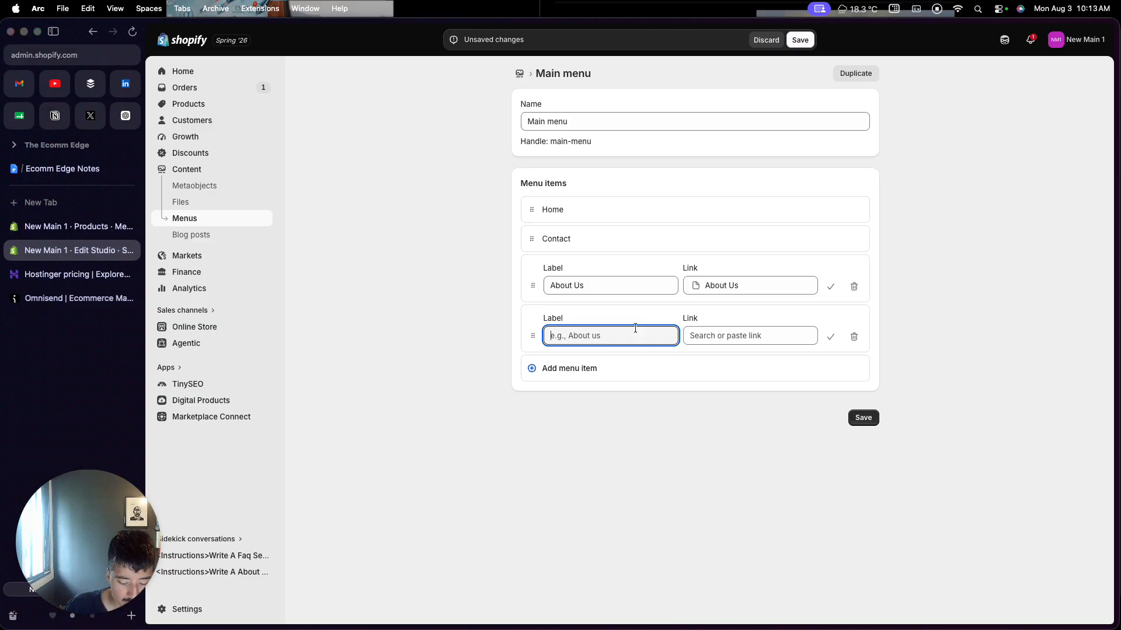
pyautogui.write('FAQ')
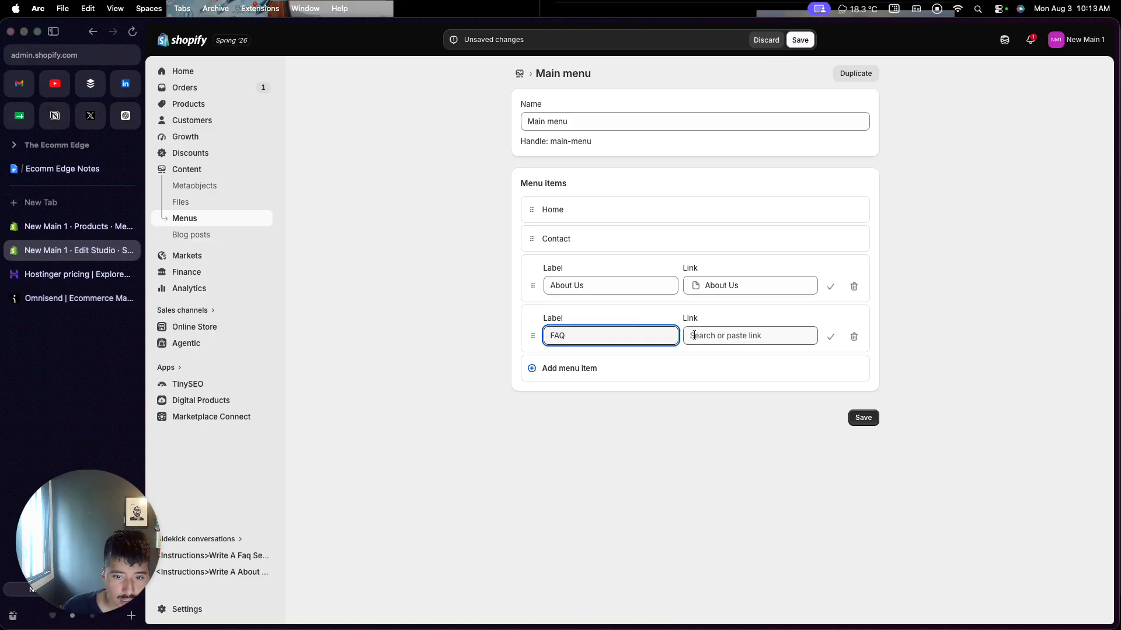
pyautogui.click(724, 335)
pyautogui.click(723, 474)
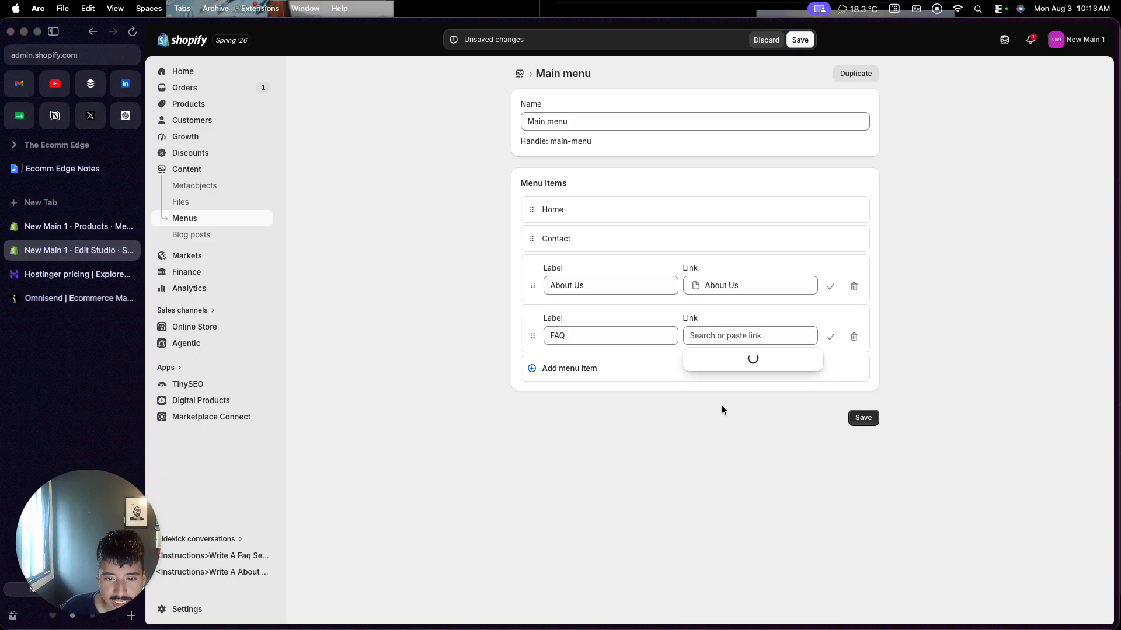
pyautogui.click(715, 431)
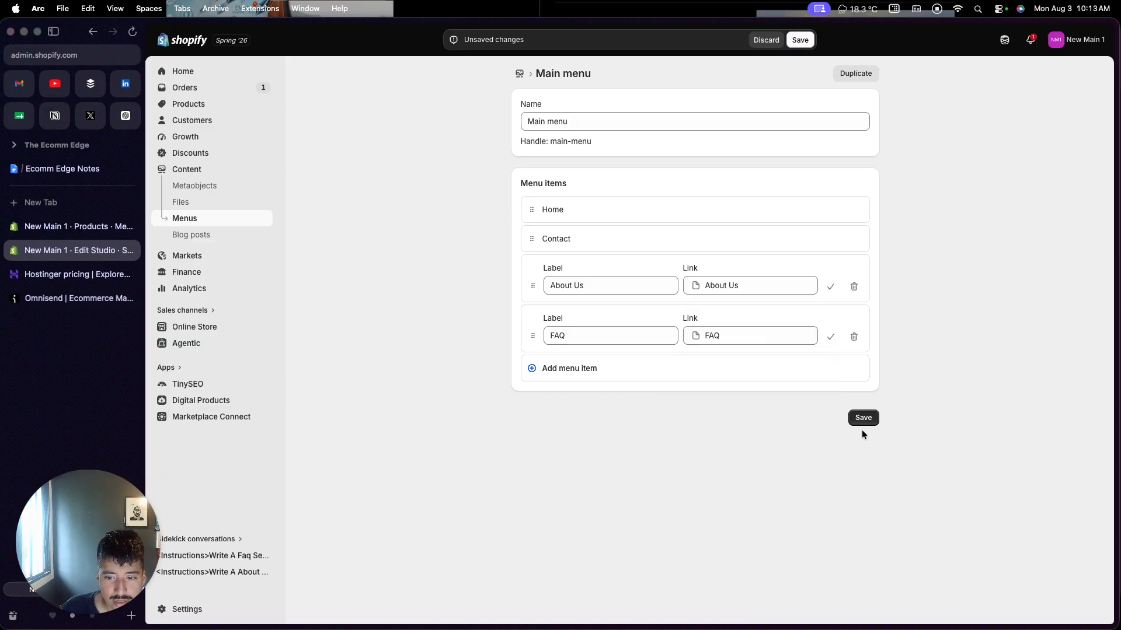
# Add a Main menu item labelled "Watch" that links to the Men's Stainless Steel Watch product, and save the menu.
pyautogui.click(545, 367)
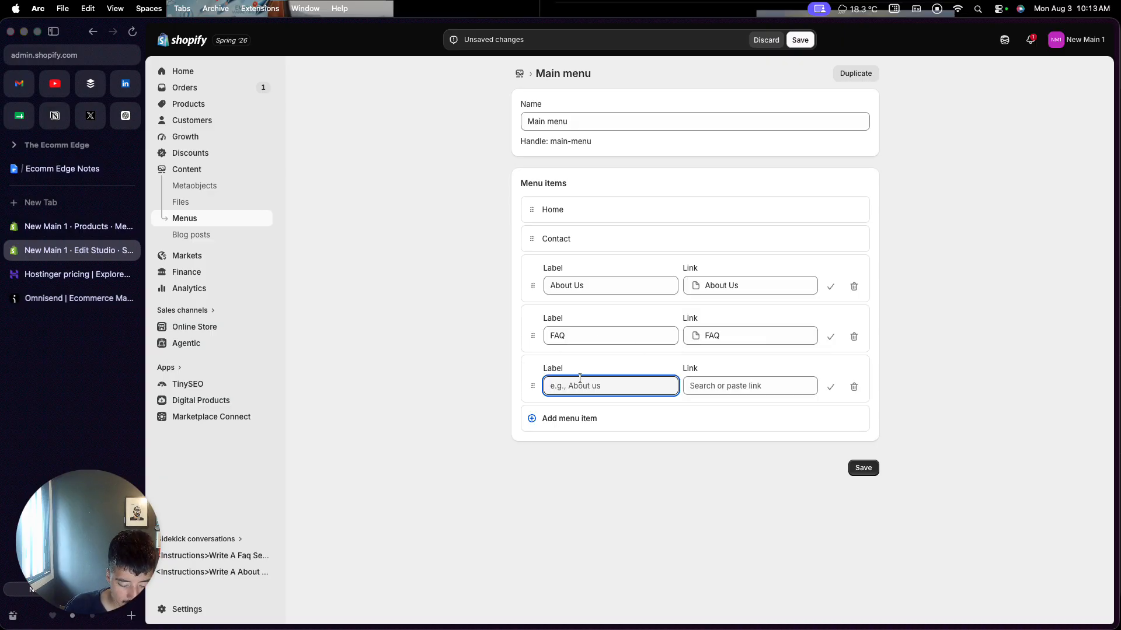
pyautogui.write('Watch')
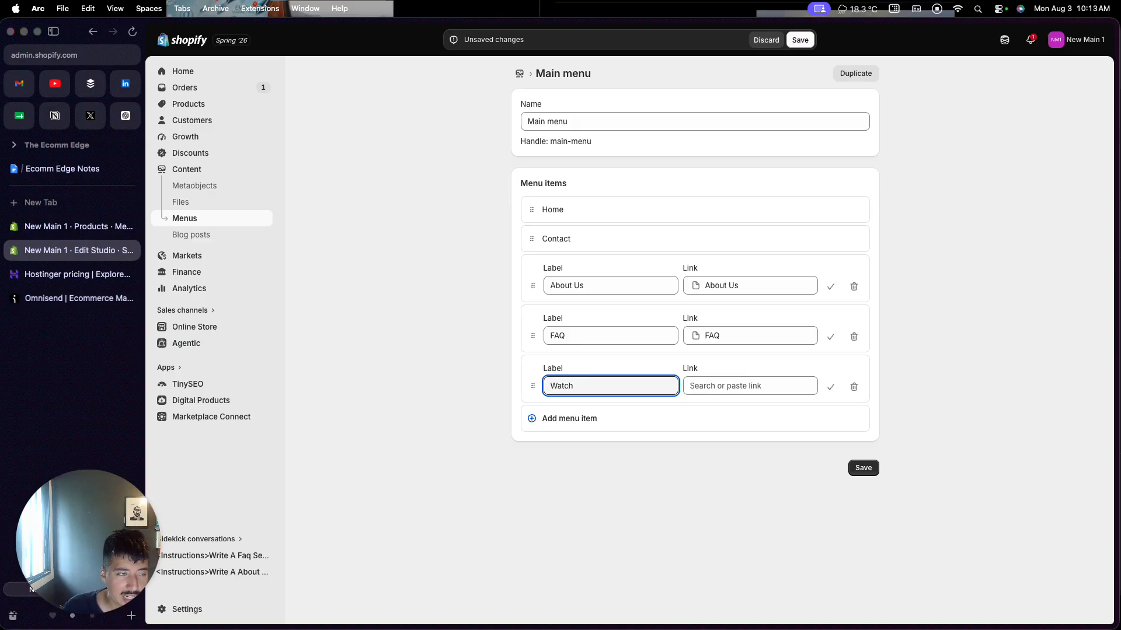
pyautogui.click(725, 386)
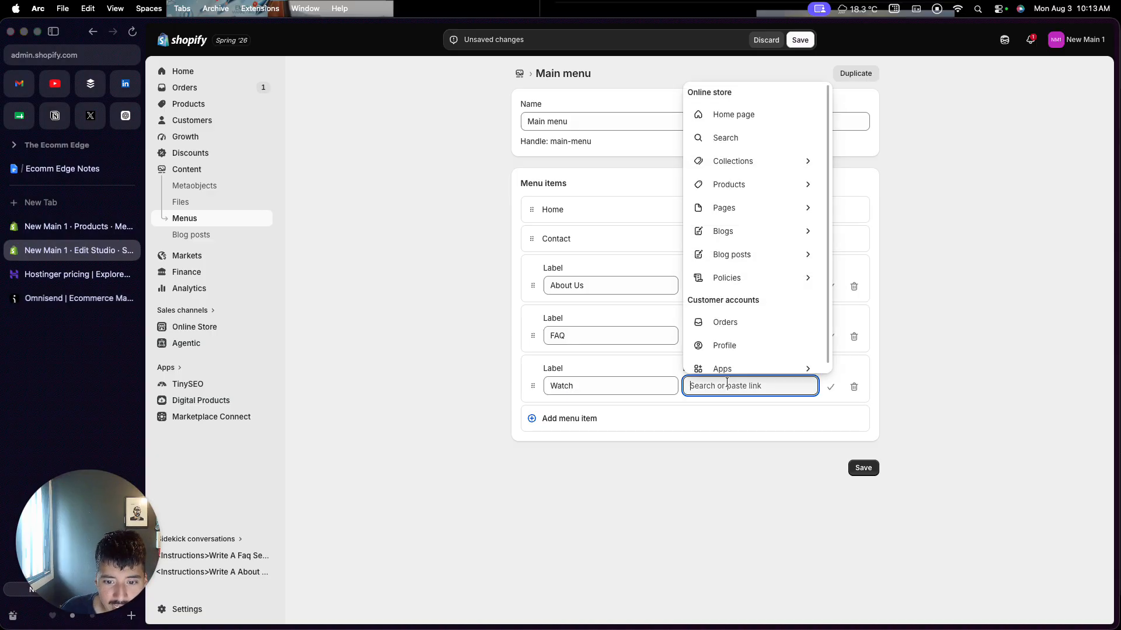
pyautogui.click(754, 185)
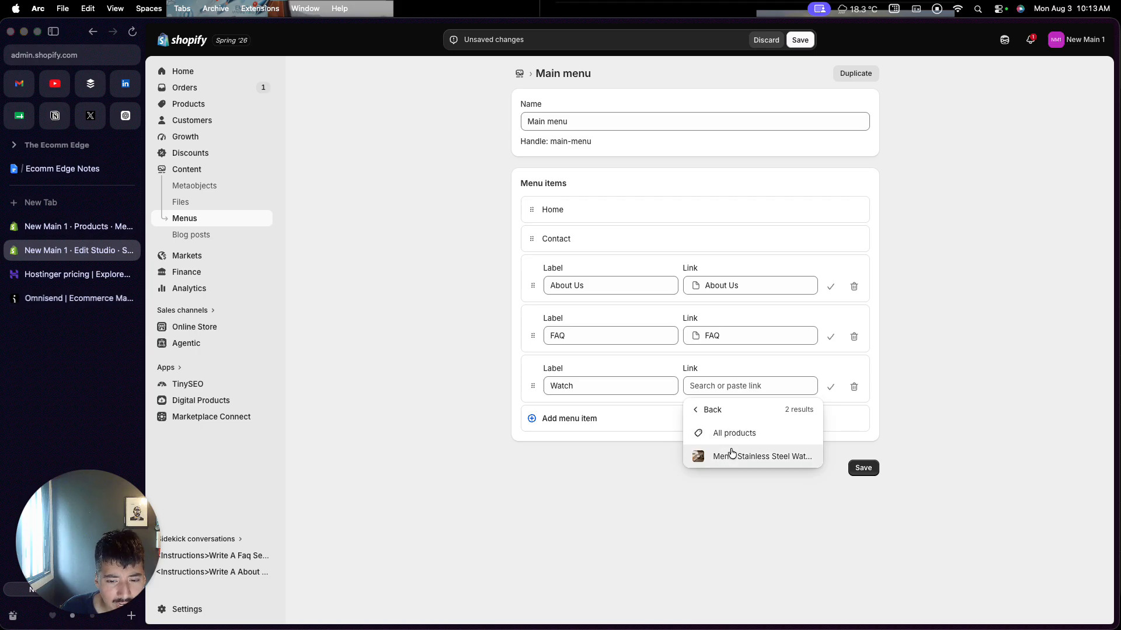
pyautogui.click(727, 454)
pyautogui.click(867, 469)
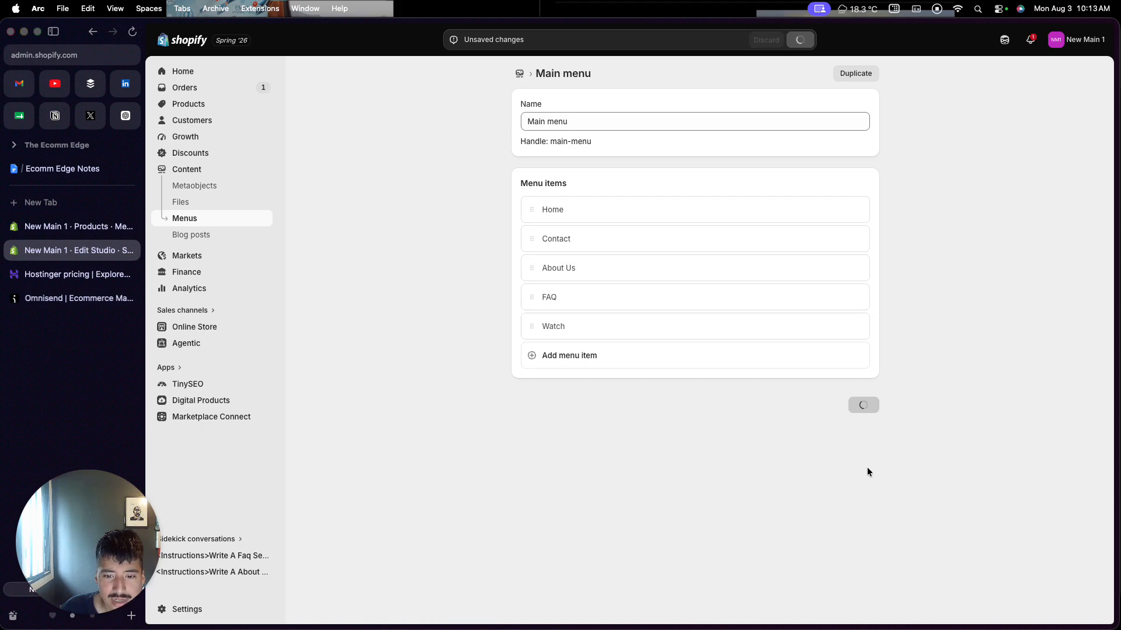
# Reorder the Main menu items to Home, Watch, About Us, FAQ, Contact and save the menu.
pyautogui.moveTo(531, 326)
pyautogui.mouseDown()
pyautogui.moveTo(524, 250)
pyautogui.moveTo(526, 314)
pyautogui.mouseUp()
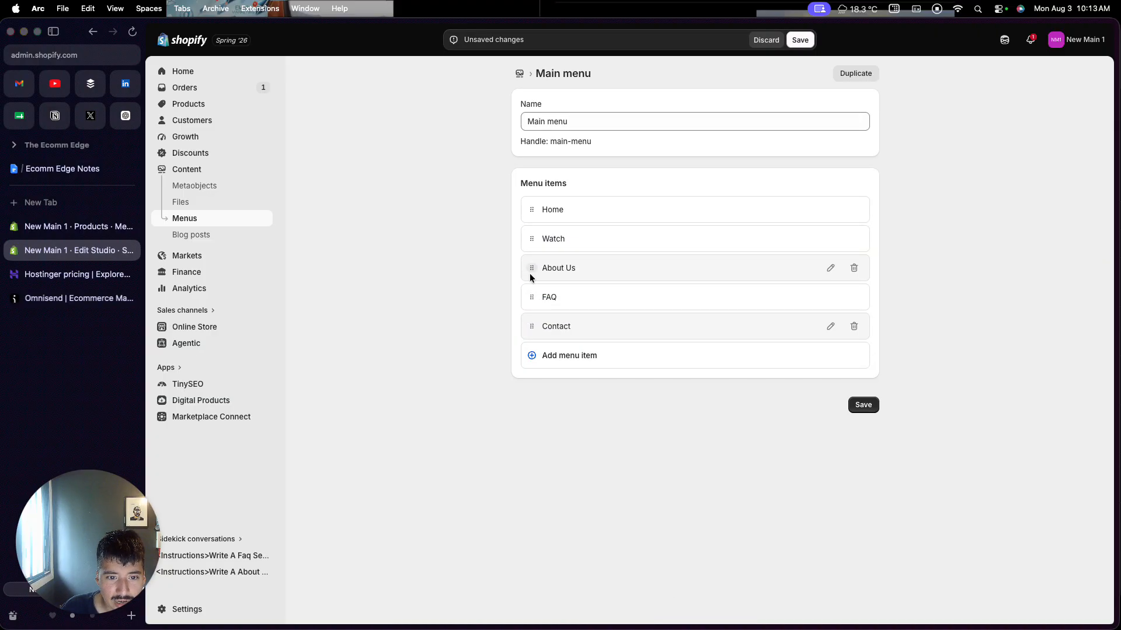
pyautogui.click(853, 409)
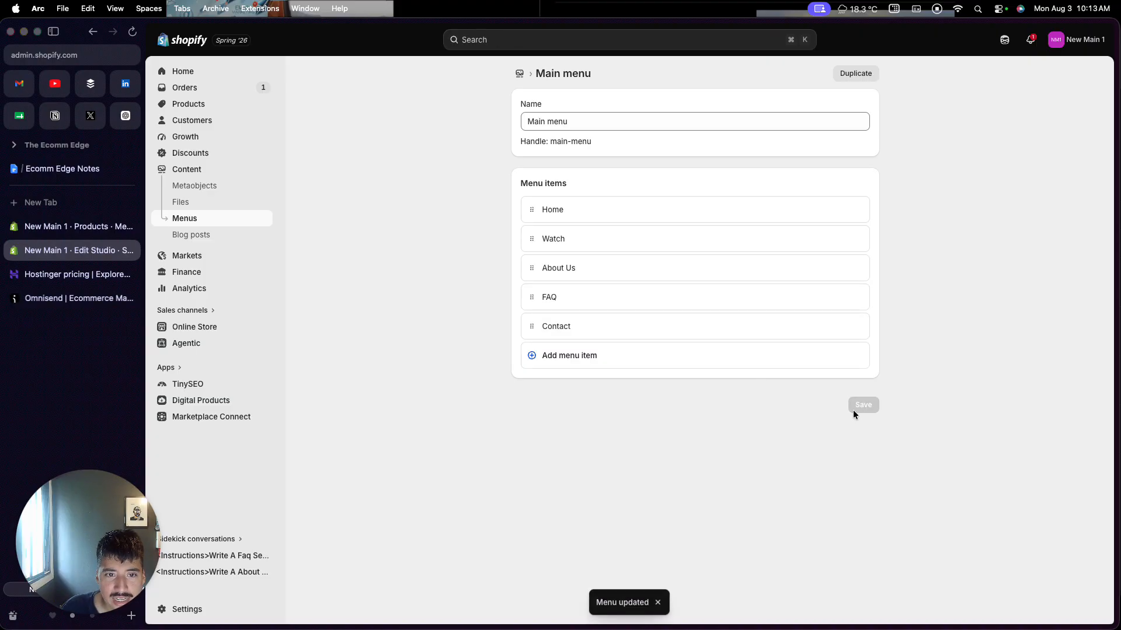
# Preview the live storefront, check the Watch and About Us links in its navigation menu, and close the preview.
pyautogui.moveTo(260, 327)
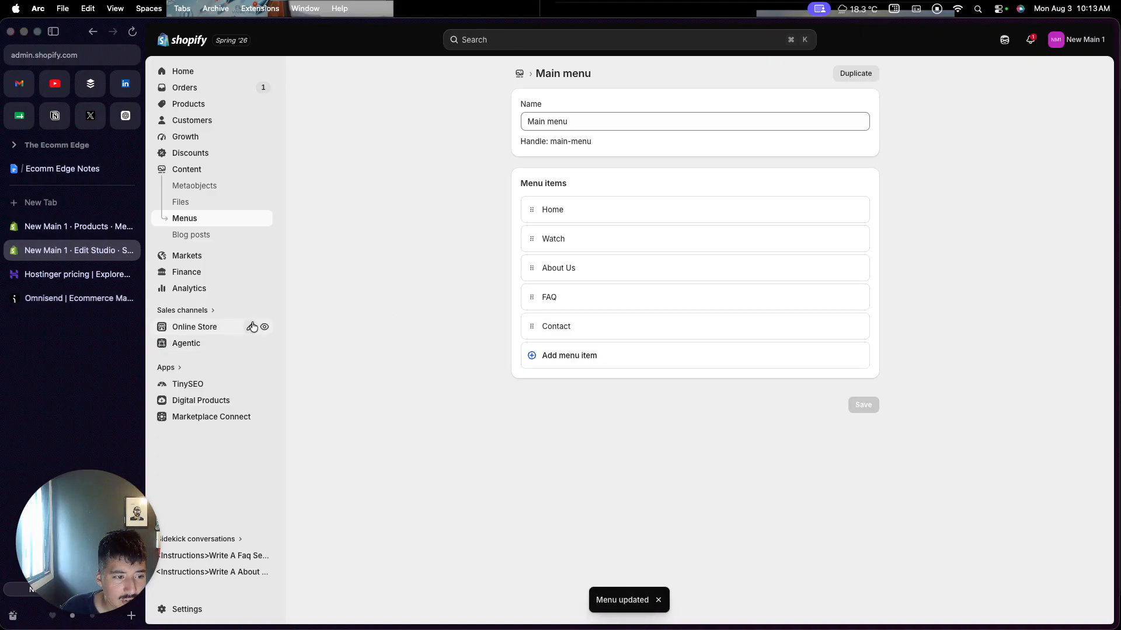
pyautogui.click(266, 327)
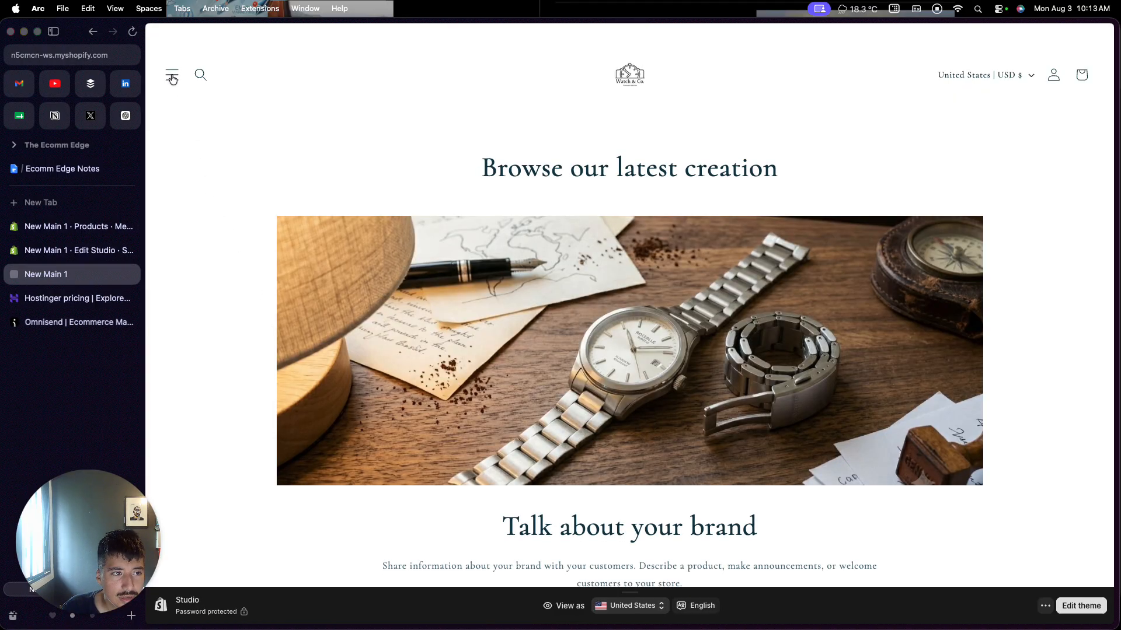
pyautogui.click(171, 74)
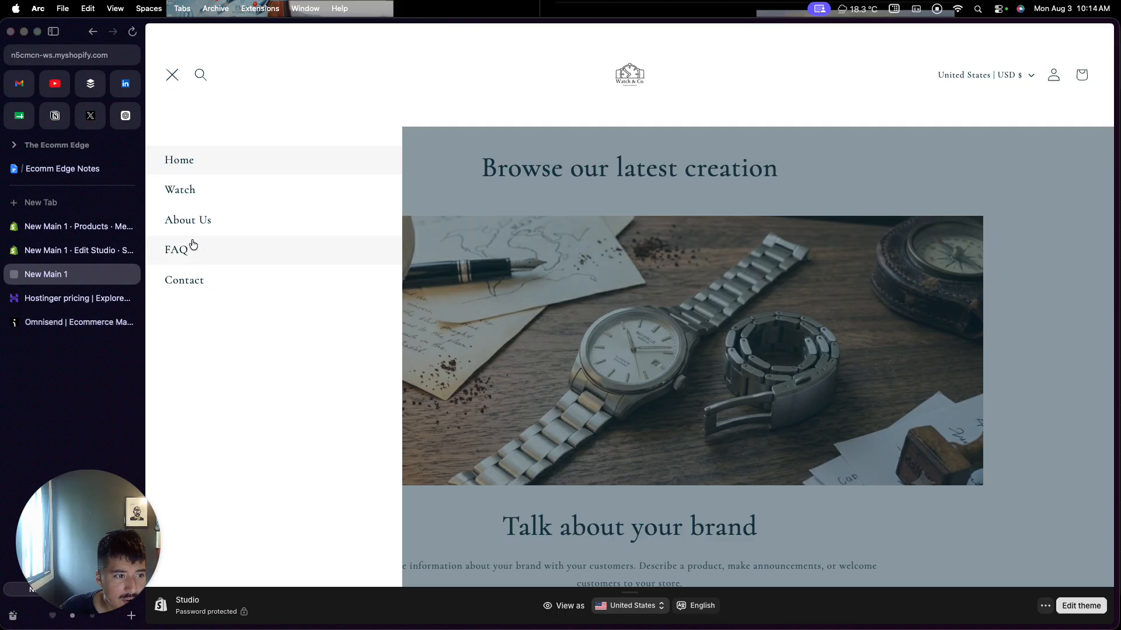
pyautogui.click(188, 192)
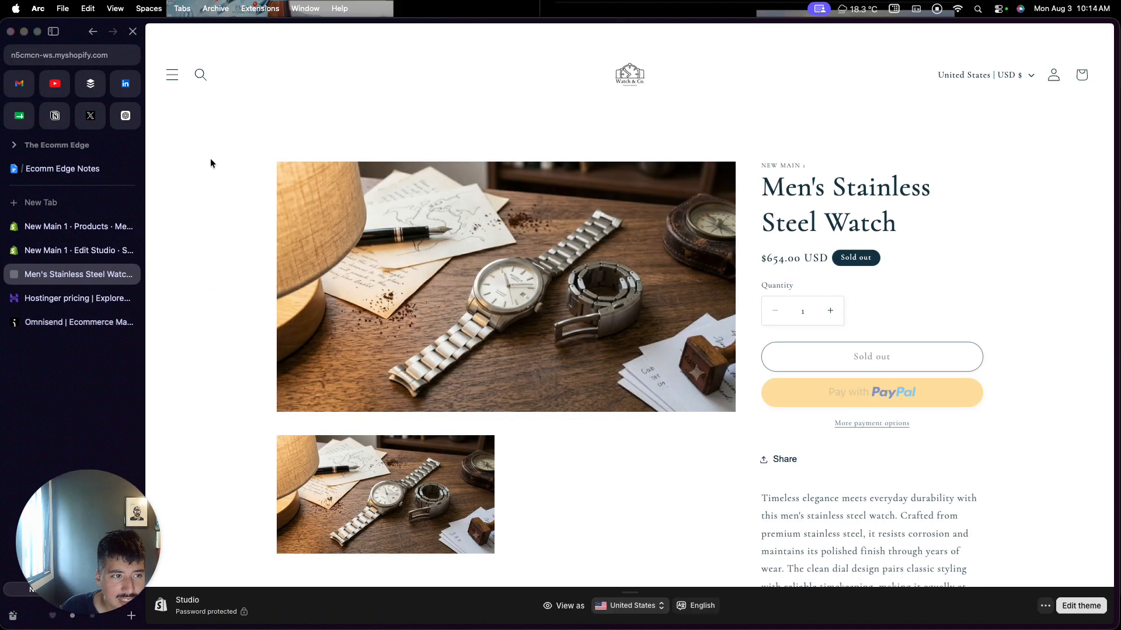
pyautogui.click(172, 75)
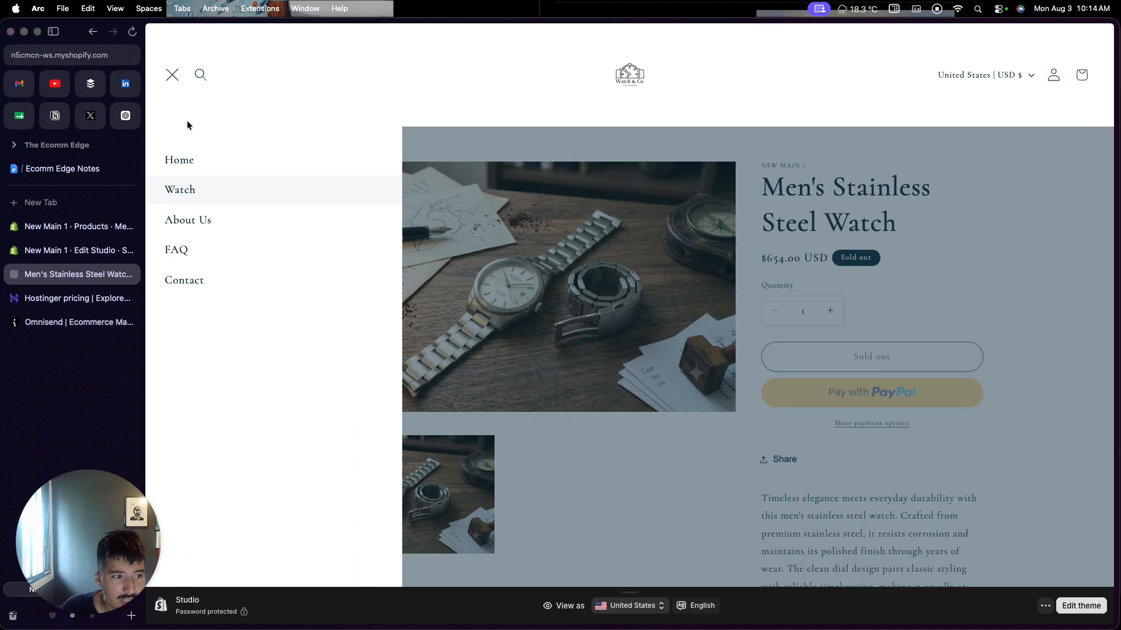
pyautogui.click(202, 233)
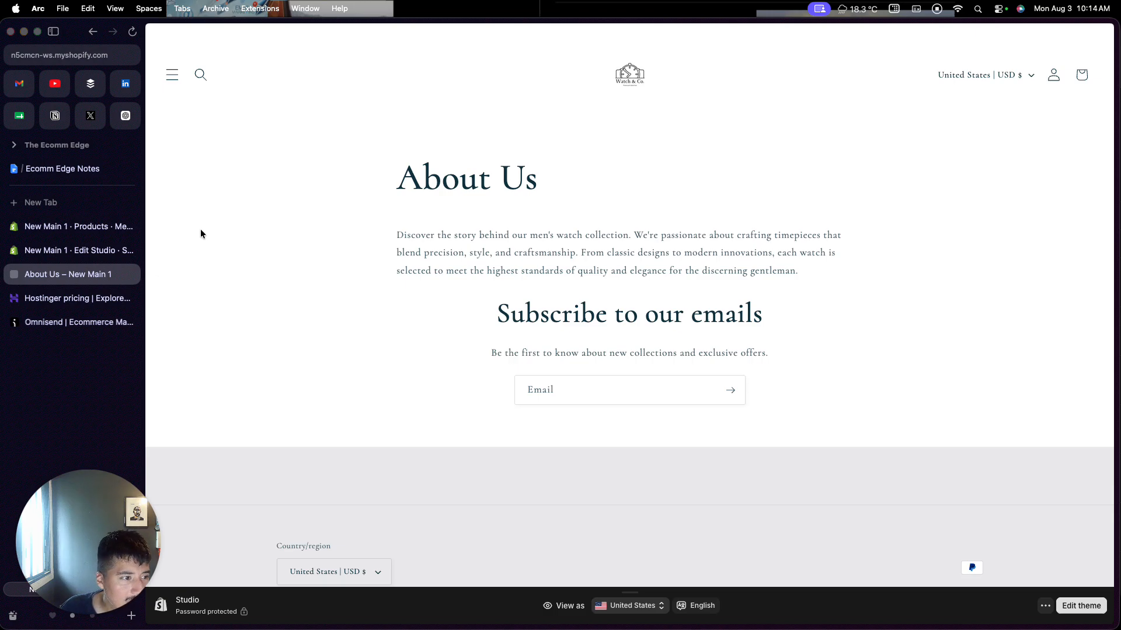
pyautogui.click(130, 274)
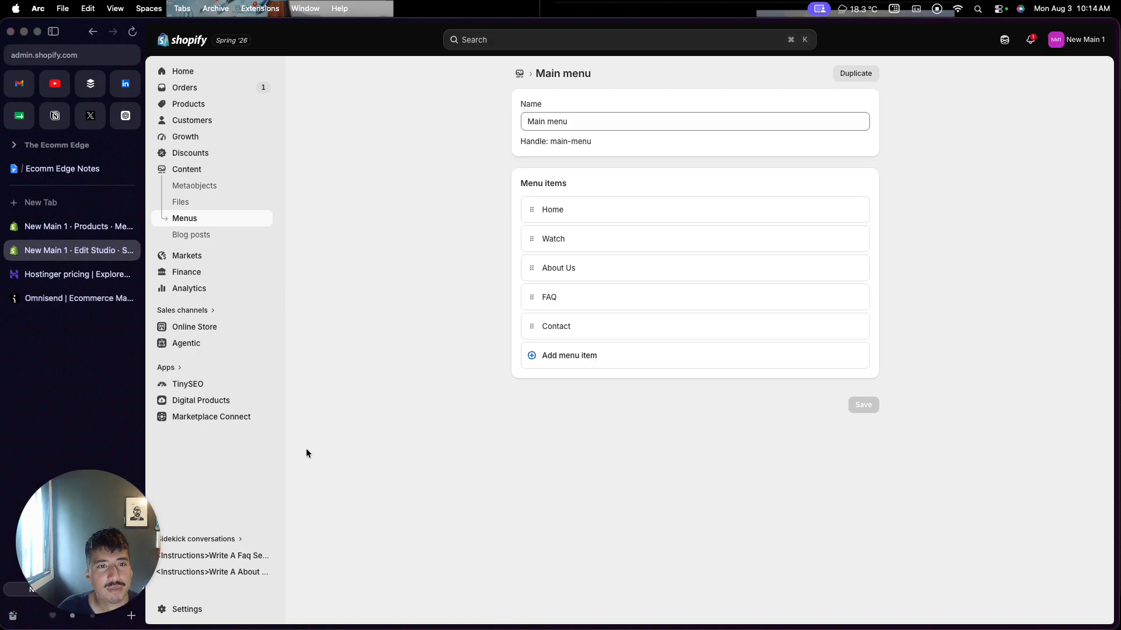
# Open the store's Payments settings and review the Shopify Payments and PayPal provider options.
pyautogui.click(186, 611)
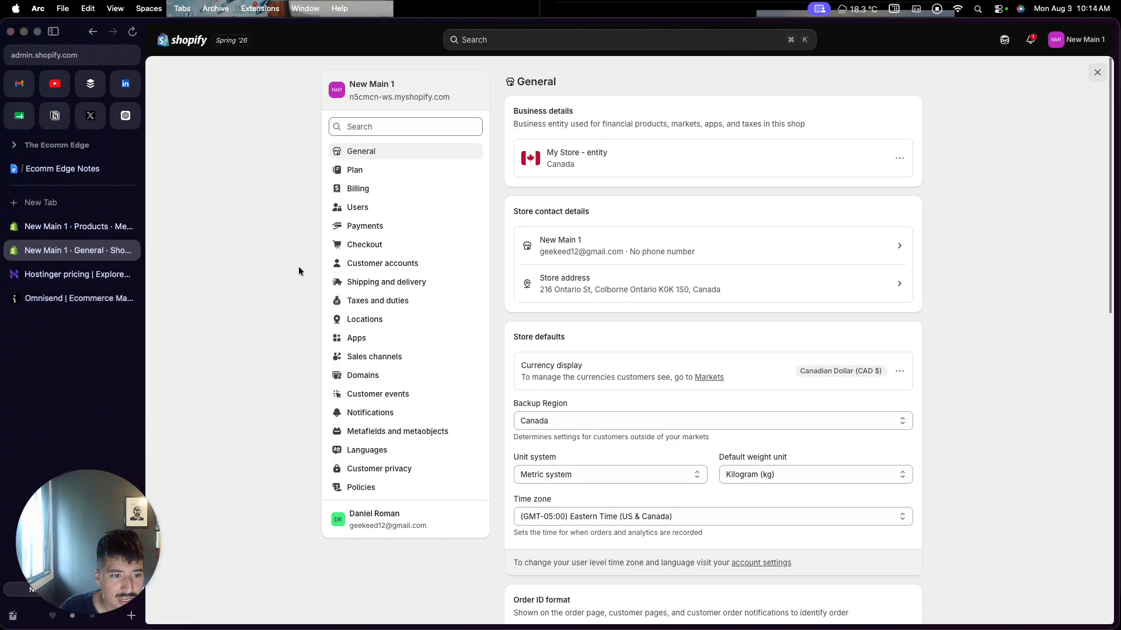
pyautogui.click(368, 227)
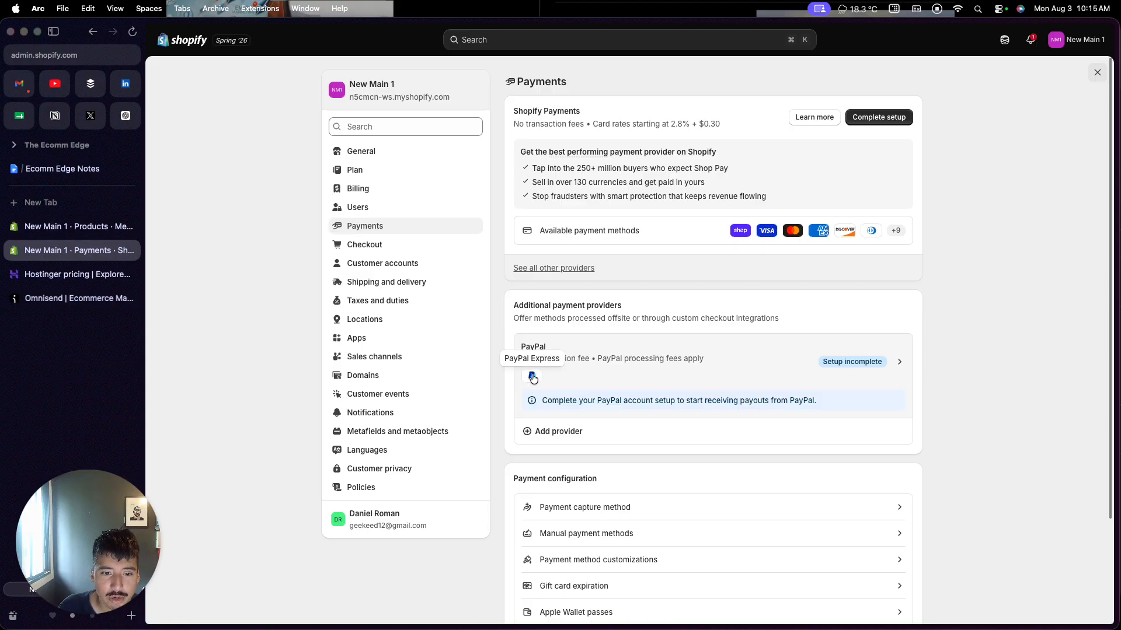
pyautogui.scroll(-3, 684, 377)
pyautogui.scroll(3, 684, 377)
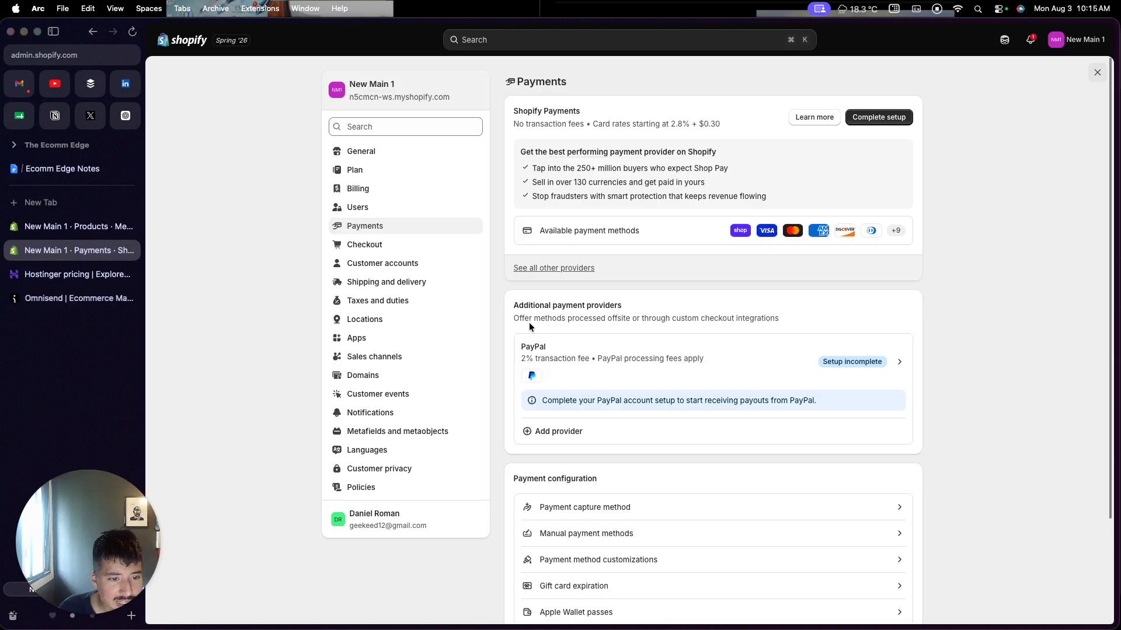
# Open the General profile in the Shipping and delivery settings and review its shipping zones.
pyautogui.click(428, 290)
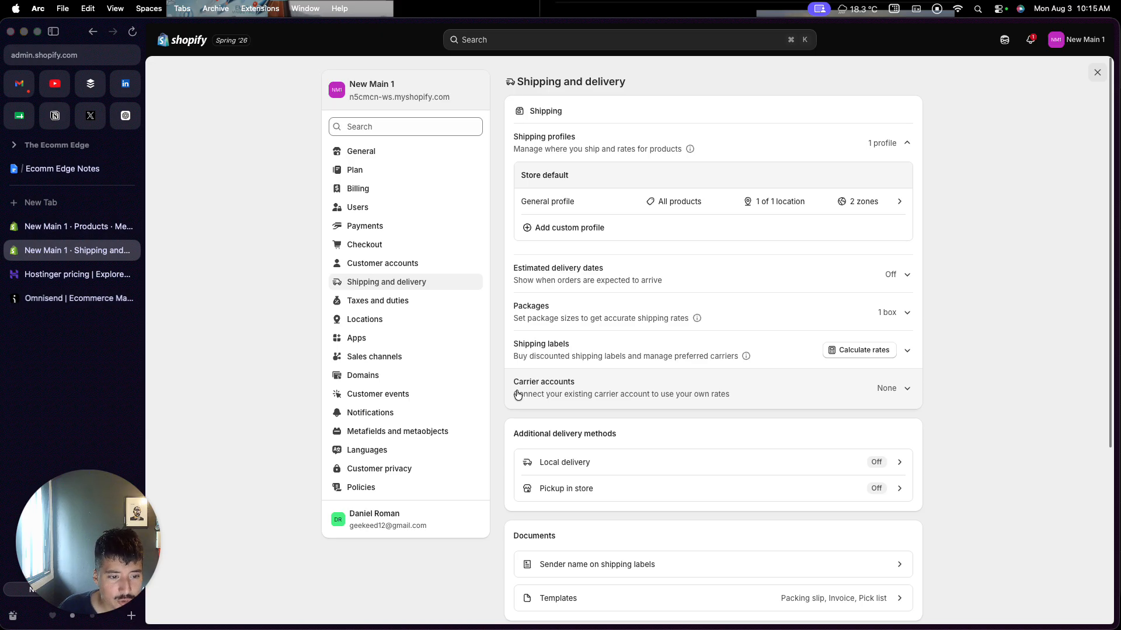
pyautogui.click(543, 203)
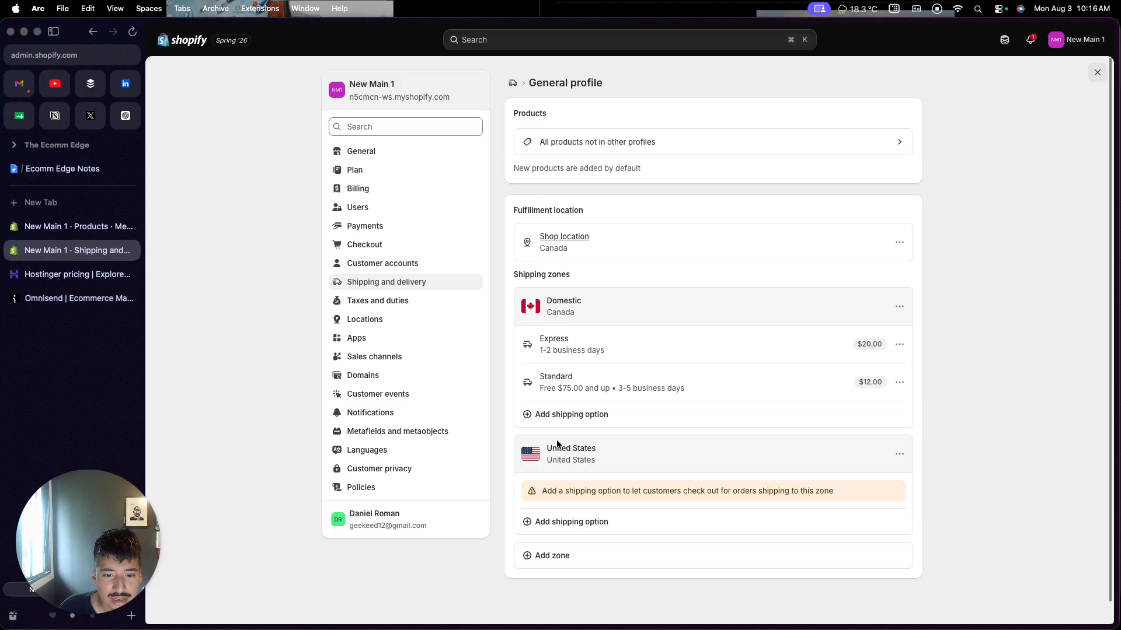
pyautogui.scroll(-1, 555, 444)
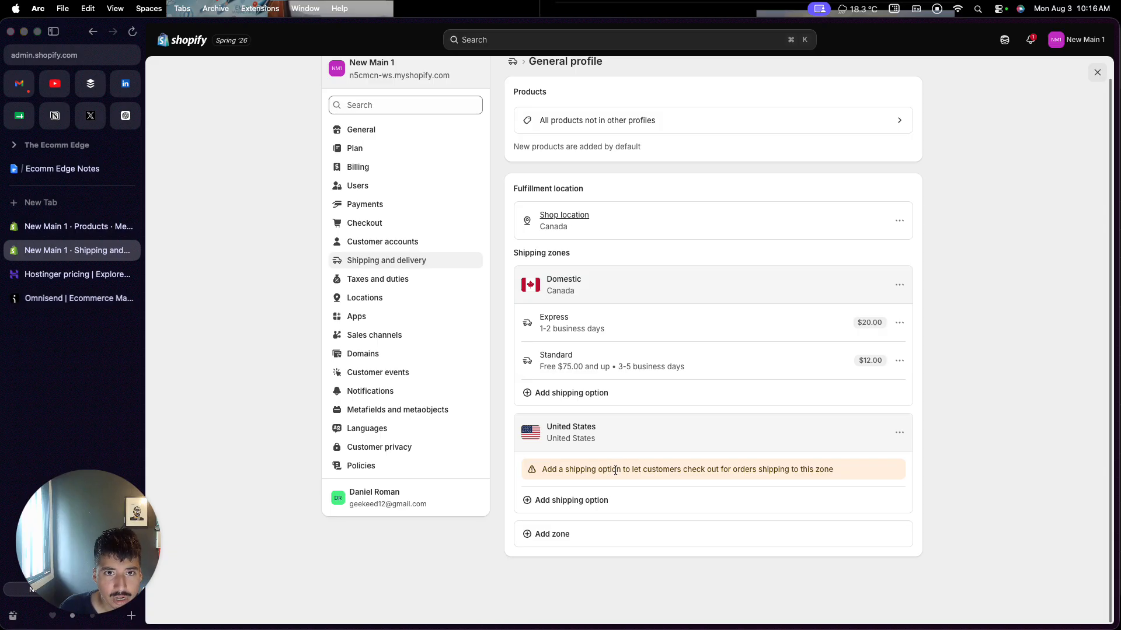
# Check the watch's product page in the storefront preview and its inventory in the admin product list.
pyautogui.click(74, 227)
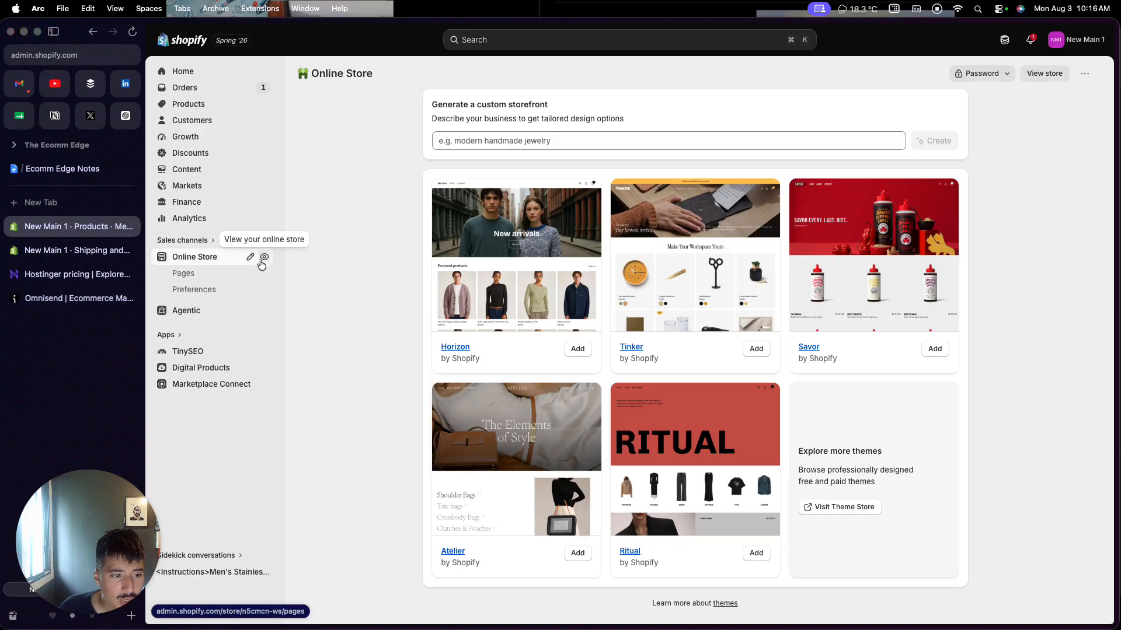
pyautogui.click(264, 257)
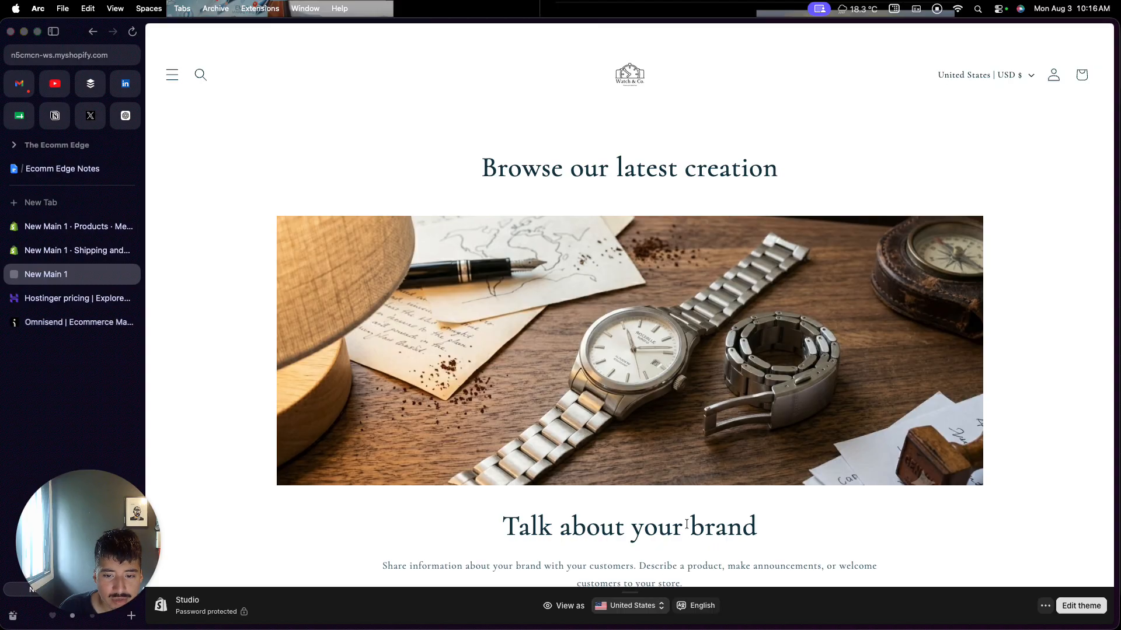
pyautogui.click(173, 76)
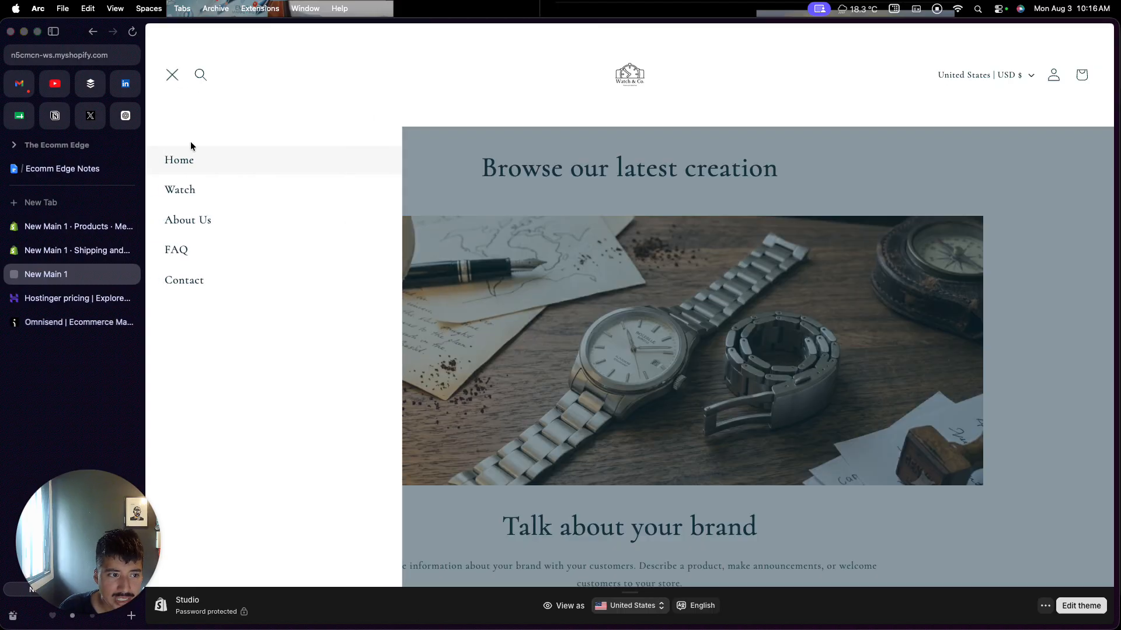
pyautogui.click(188, 193)
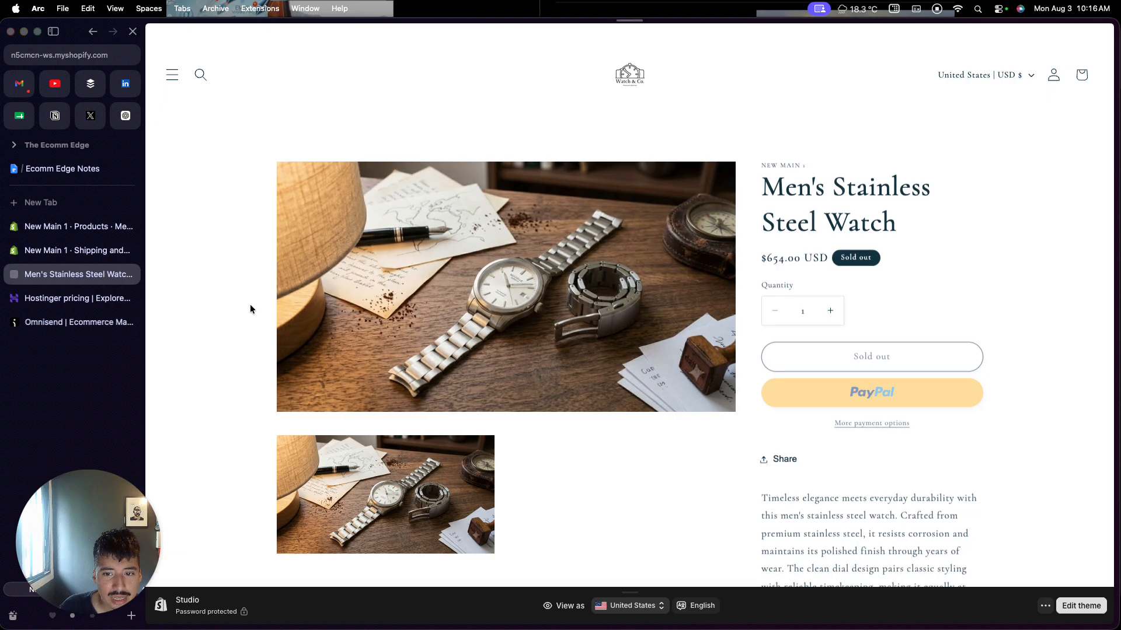
pyautogui.click(94, 228)
pyautogui.click(210, 105)
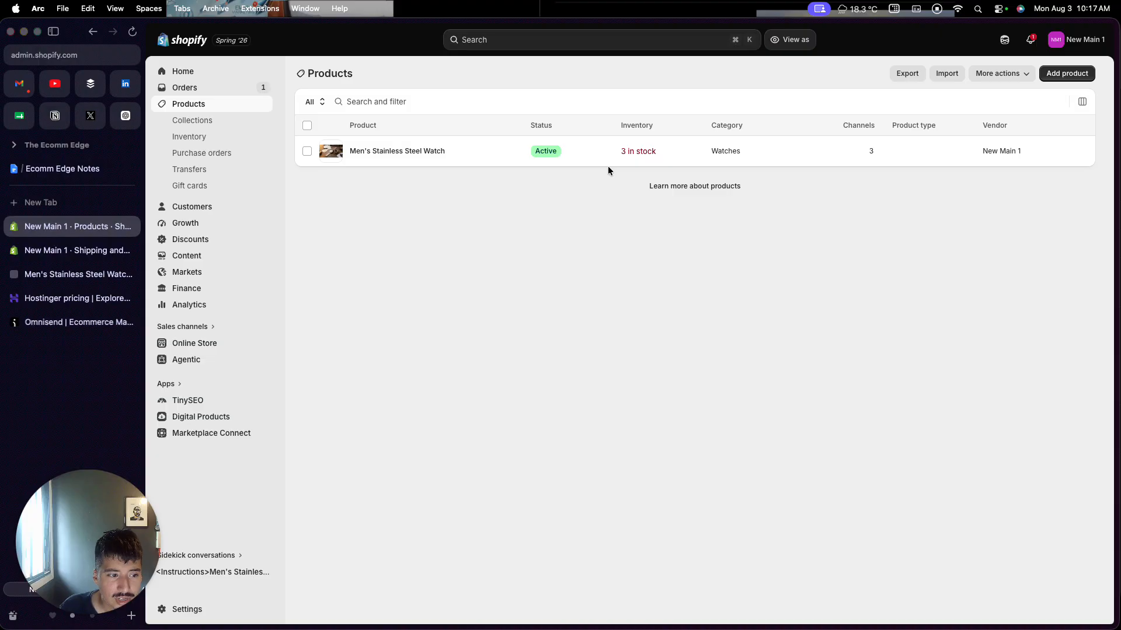
# Start a new shipping option for the United States zone using the Standard preset with 3 to 5 business days.
pyautogui.click(90, 250)
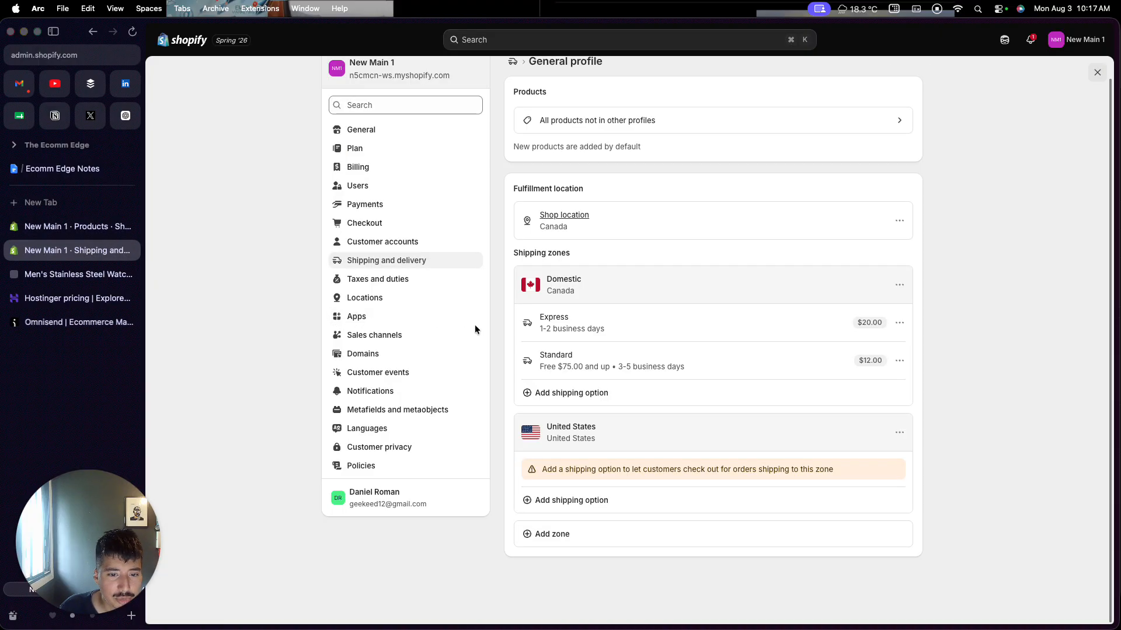
pyautogui.click(569, 490)
pyautogui.click(513, 119)
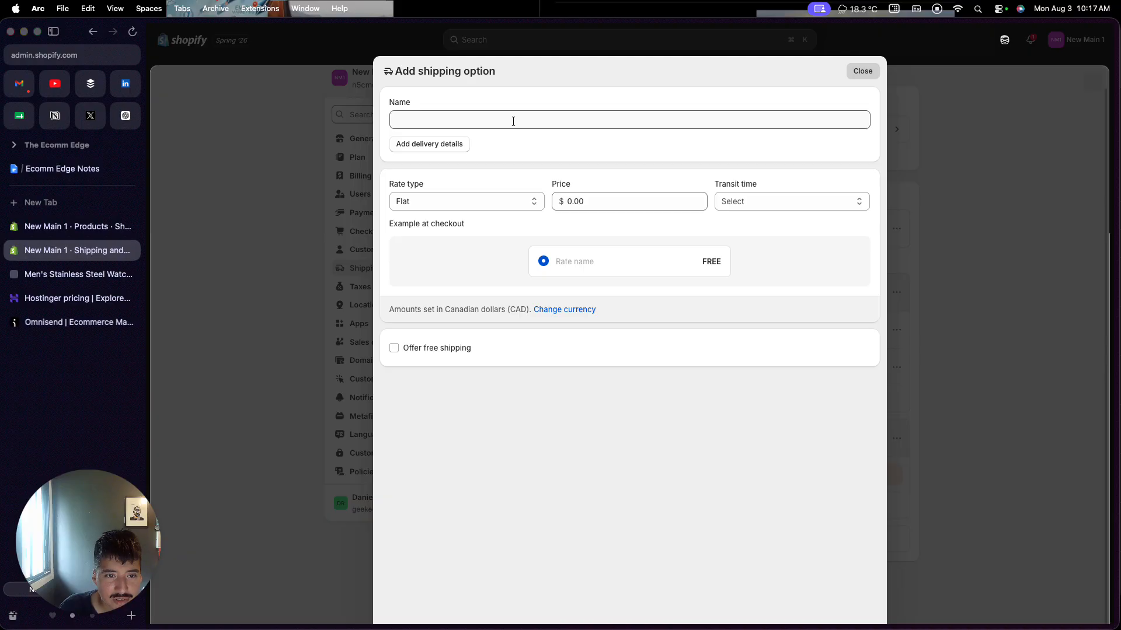
pyautogui.click(475, 152)
# Set the Standard shipping option's flat price to $20 and save the General profile.
pyautogui.click(588, 201)
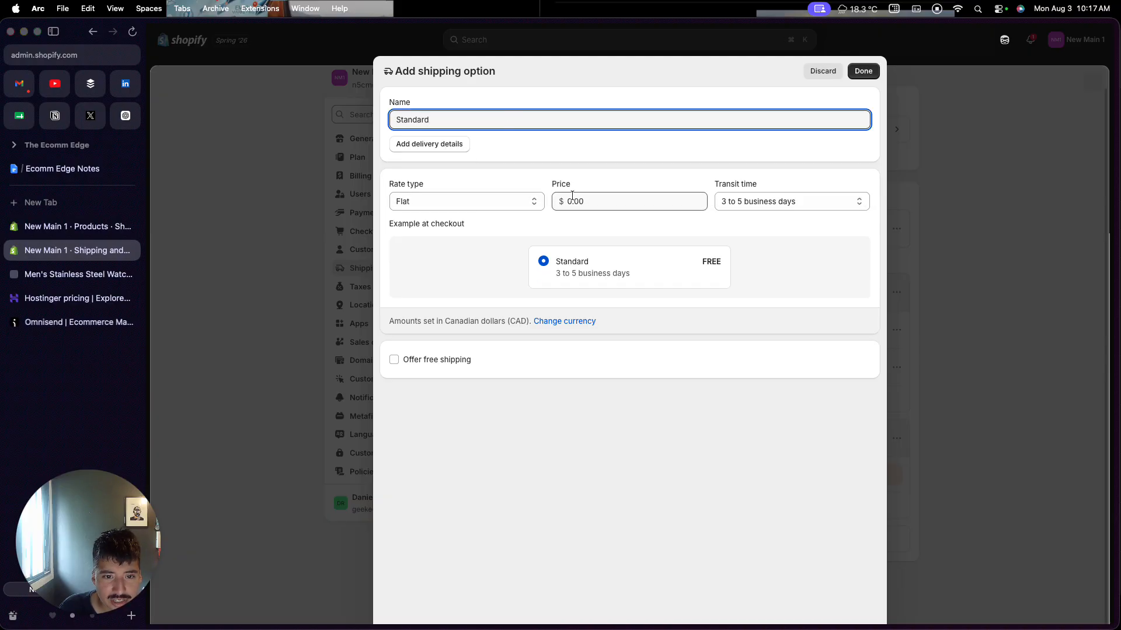
pyautogui.press('BackSpace')
pyautogui.press('BackSpace')
pyautogui.press('BackSpace')
pyautogui.press('BackSpace')
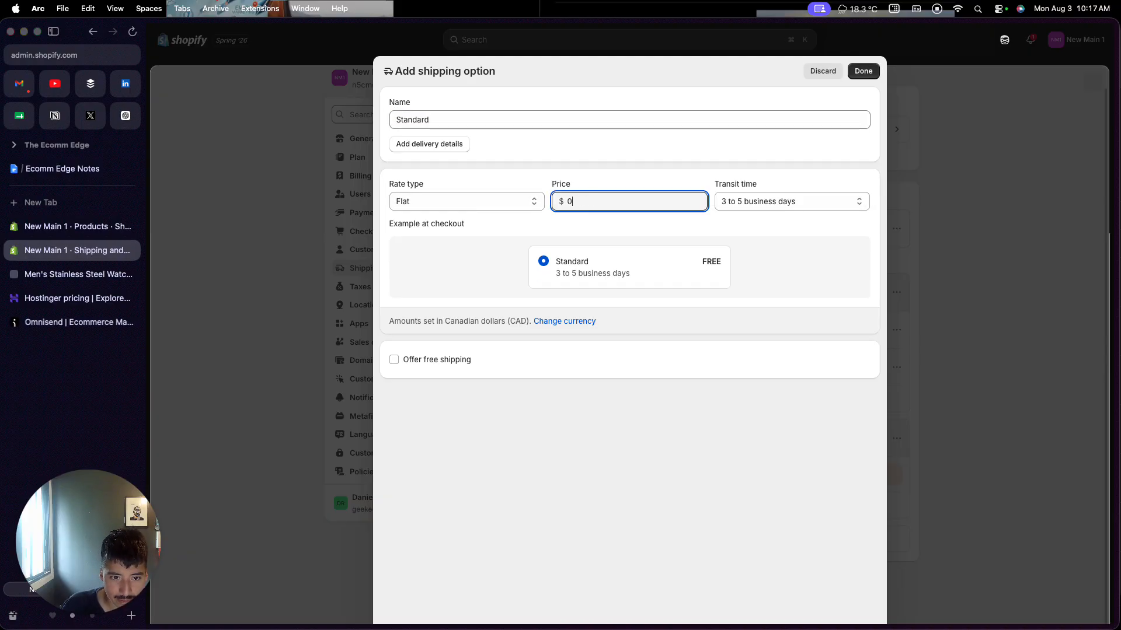
pyautogui.write('20')
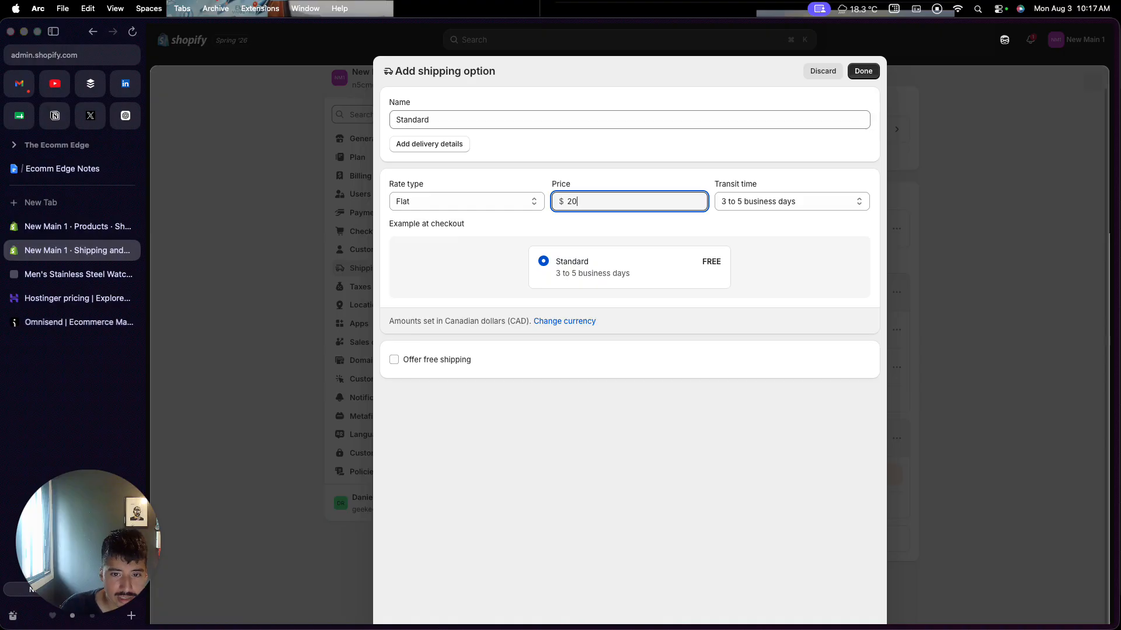
pyautogui.click(639, 175)
pyautogui.click(863, 72)
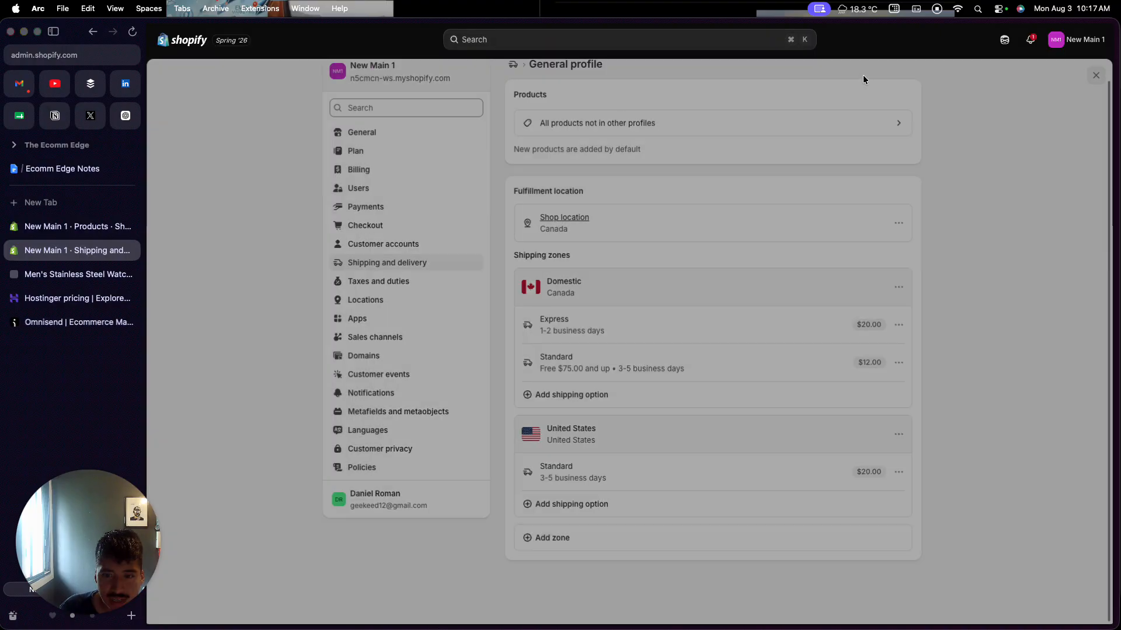
pyautogui.click(799, 40)
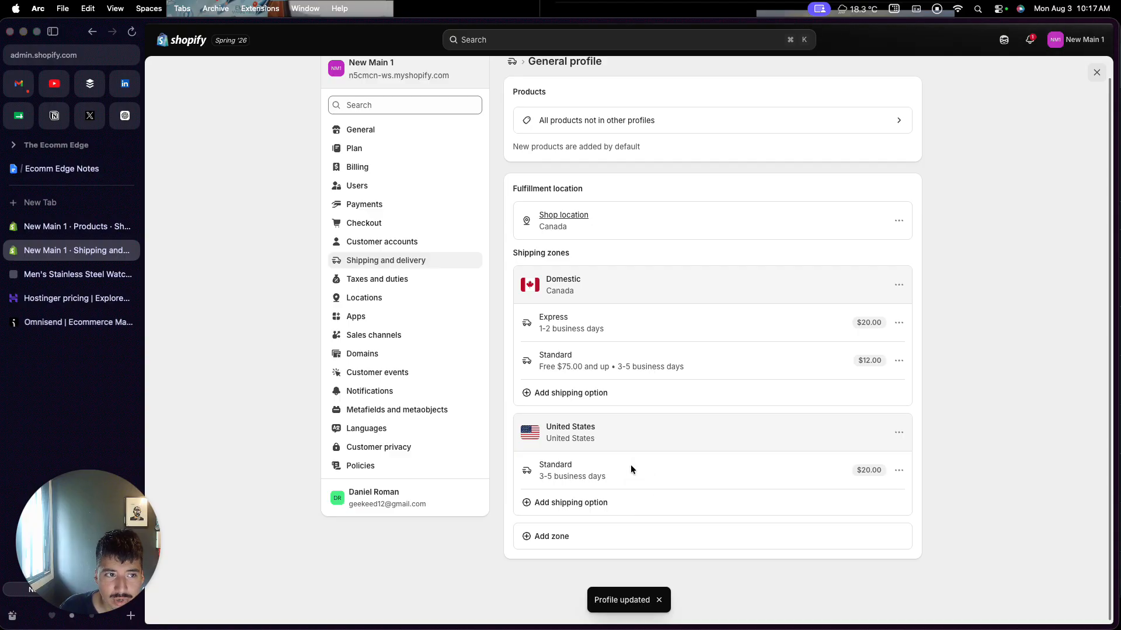
# Reload the watch's storefront product page to check its availability, and return to the admin product list.
pyautogui.click(76, 275)
pyautogui.click(131, 32)
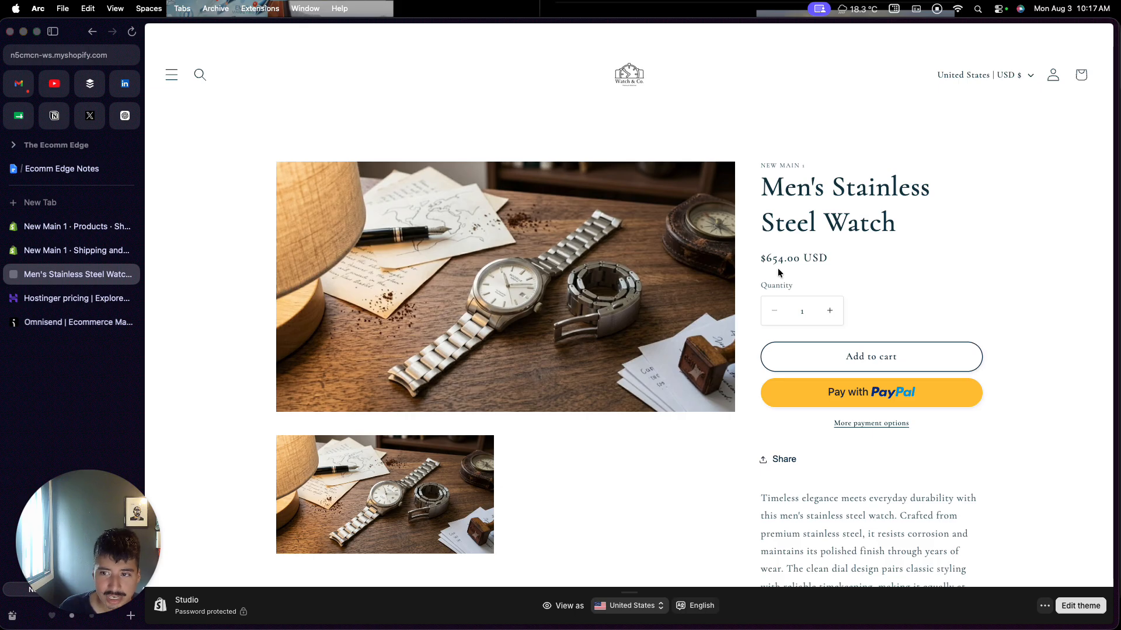
pyautogui.click(76, 226)
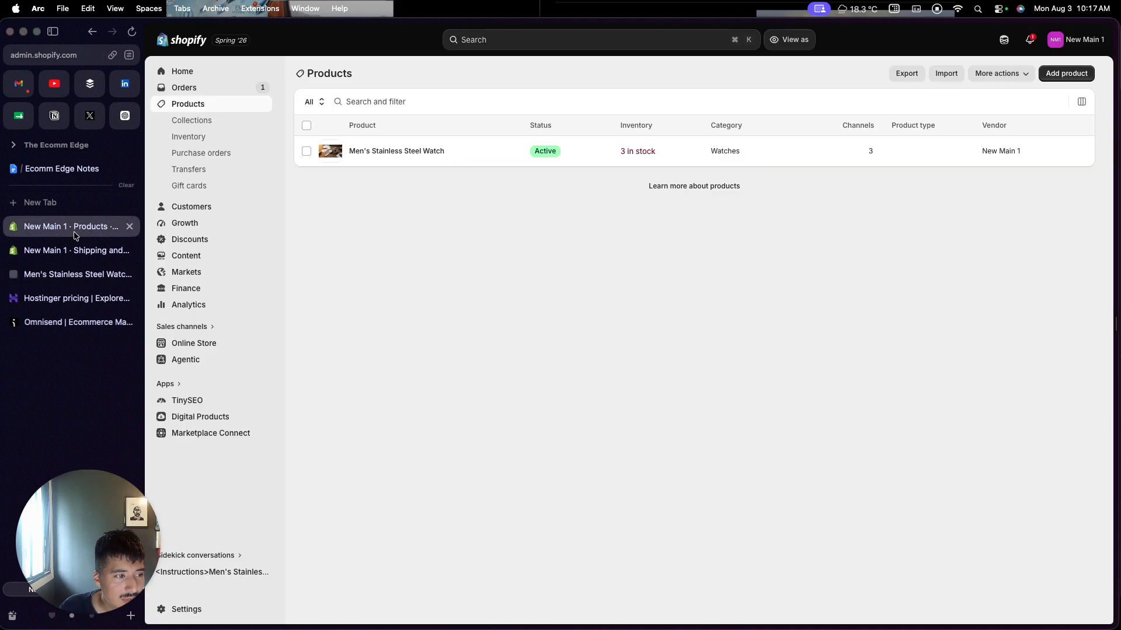
# Open the store's Domains settings and browse the domain names and prices offered for purchase.
pyautogui.click(73, 246)
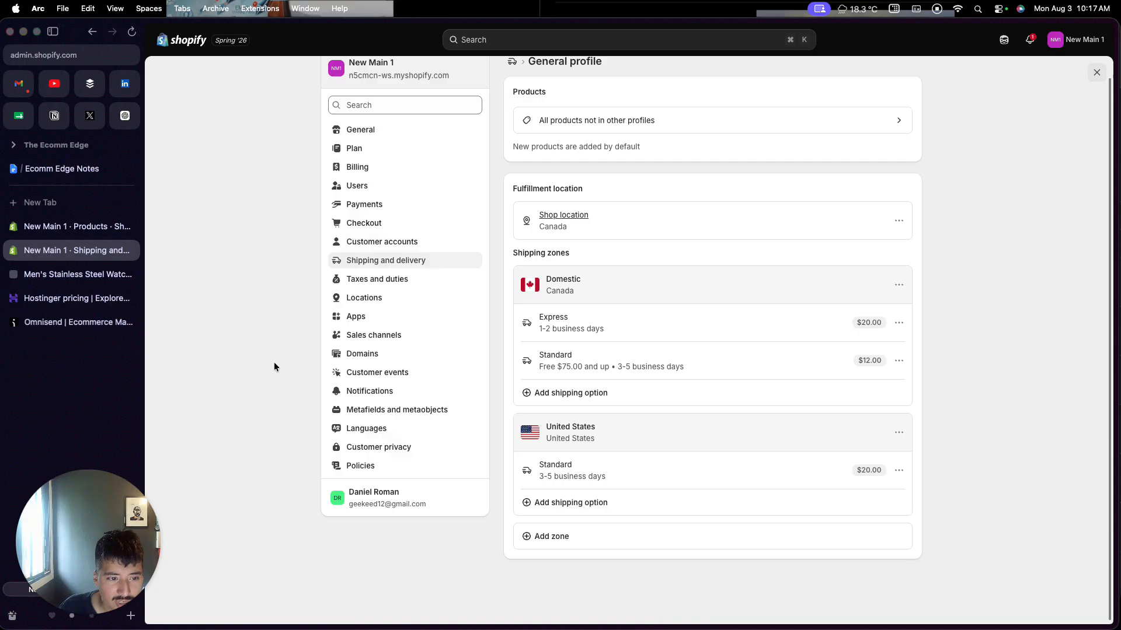
pyautogui.click(361, 354)
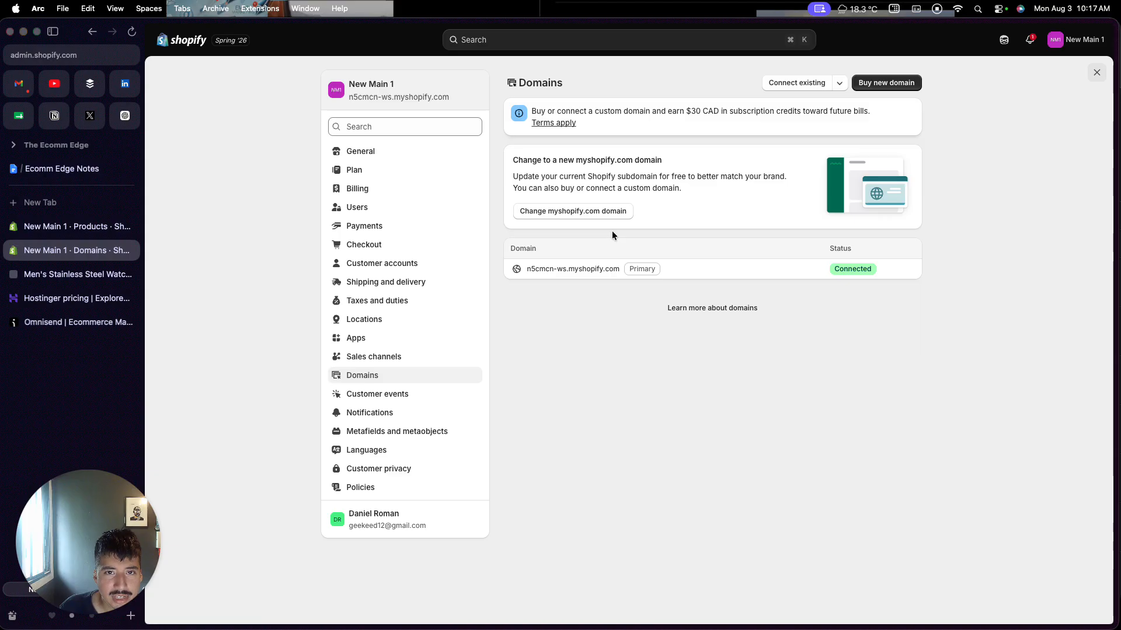
pyautogui.click(870, 82)
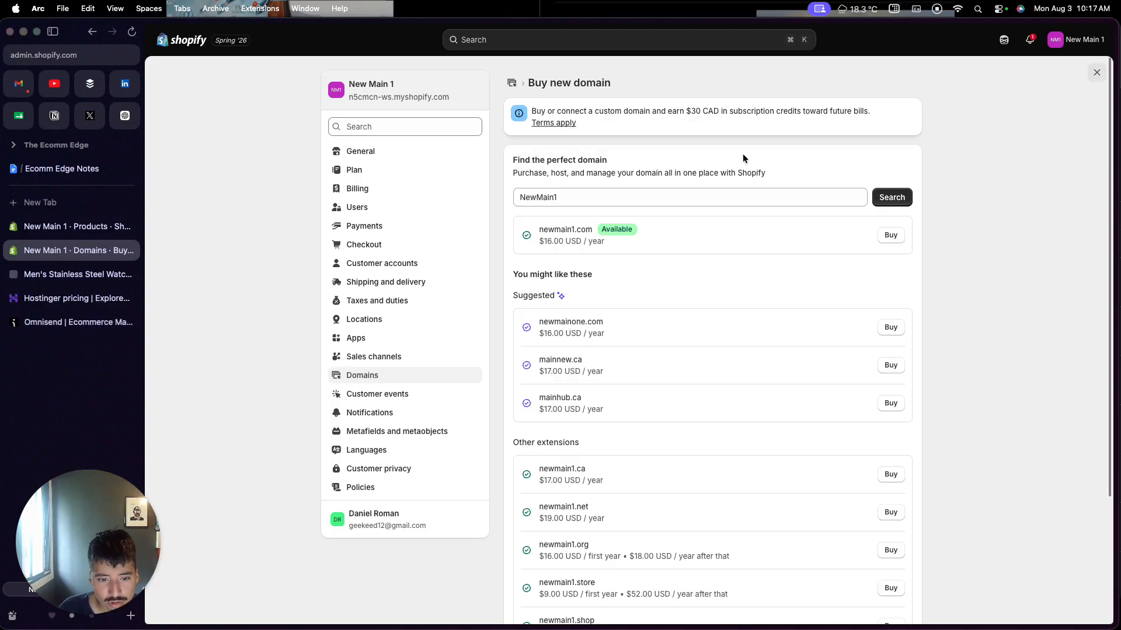
pyautogui.scroll(-5, 661, 399)
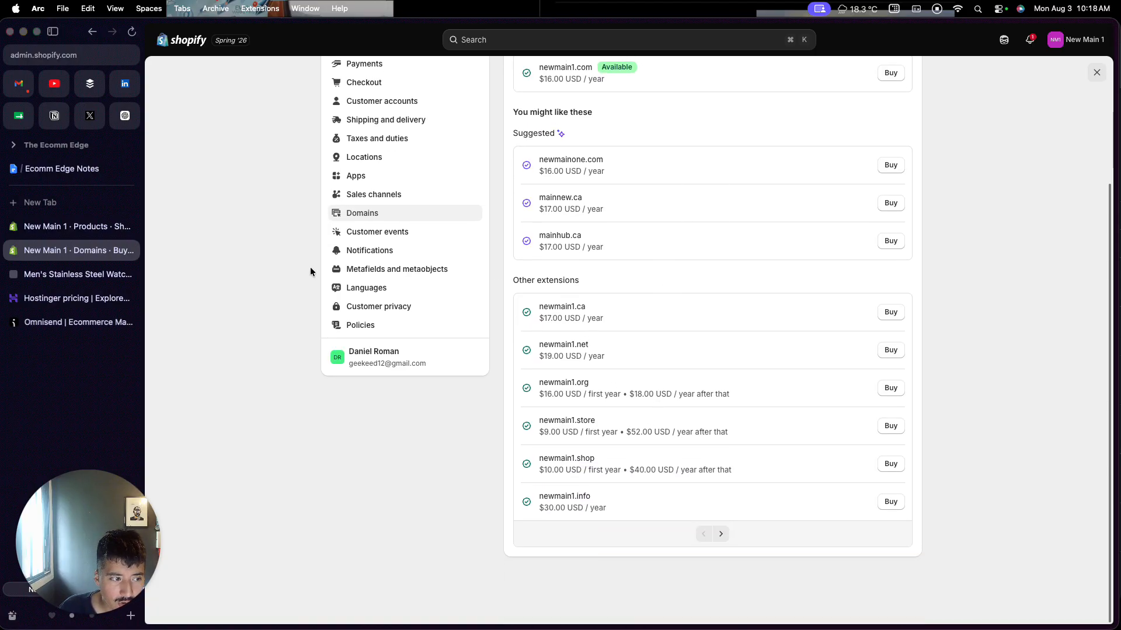
# Switch to Hostinger's pricing page and compare its first-year and renewal domain extension prices with Shopify's domain offers.
pyautogui.click(79, 295)
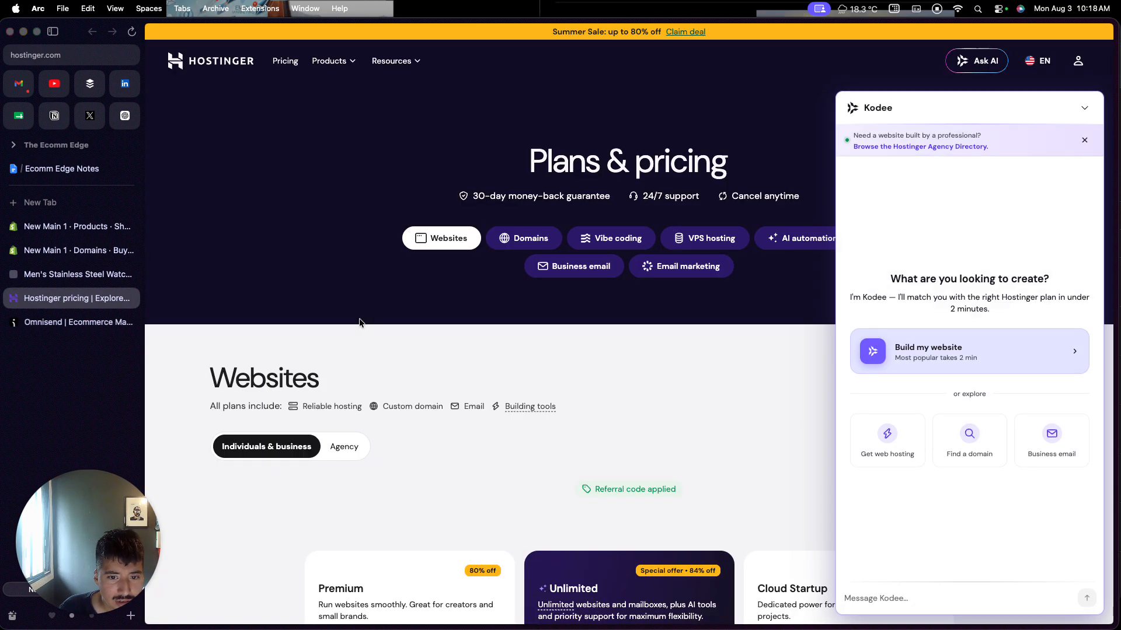
pyautogui.click(1084, 107)
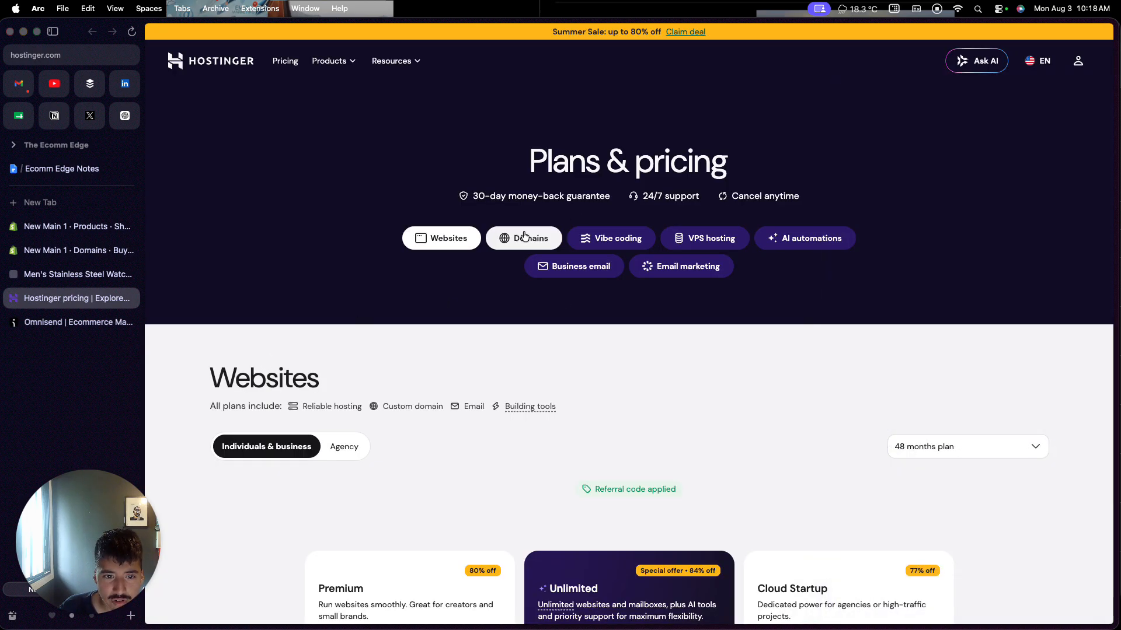
pyautogui.click(522, 236)
pyautogui.scroll(-10, 393, 421)
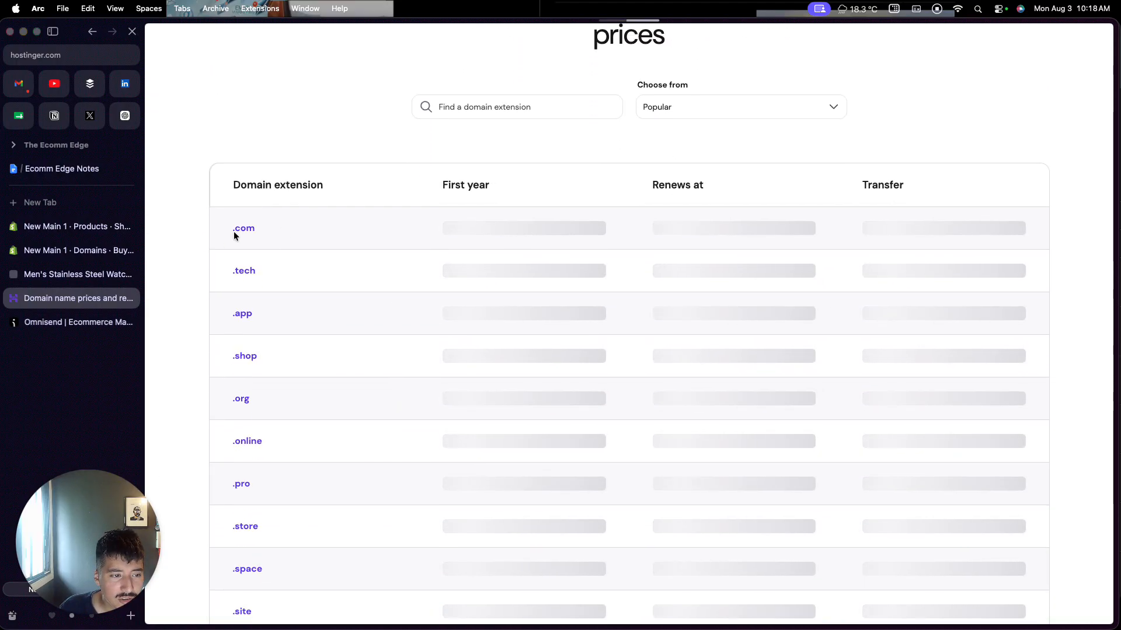
pyautogui.scroll(-20, 236, 233)
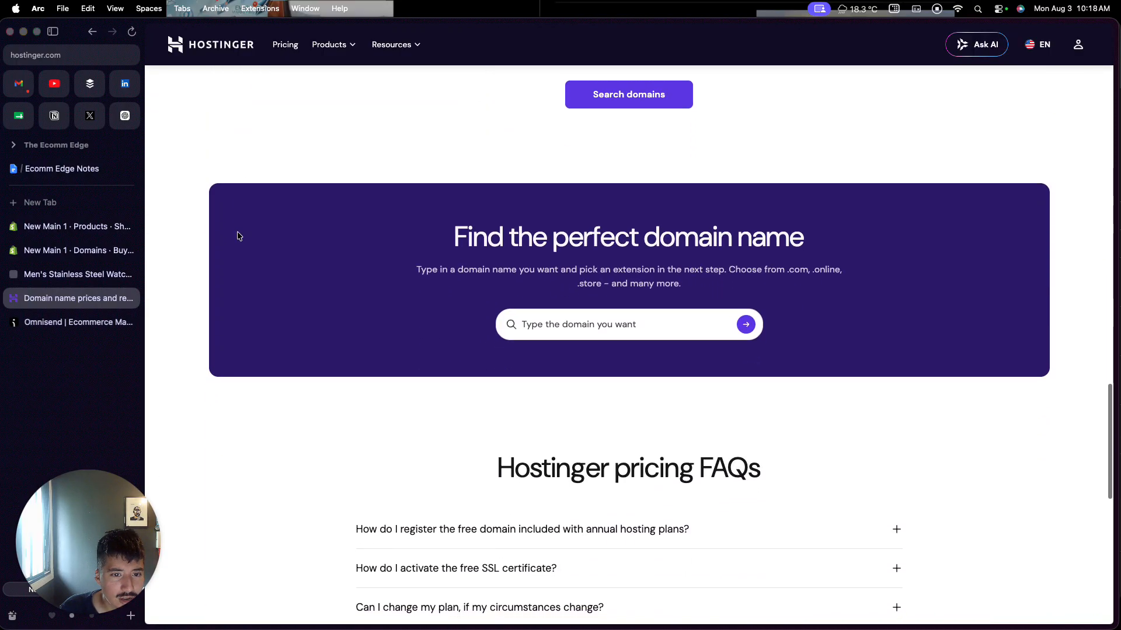
pyautogui.scroll(20, 238, 232)
pyautogui.scroll(-3, 239, 232)
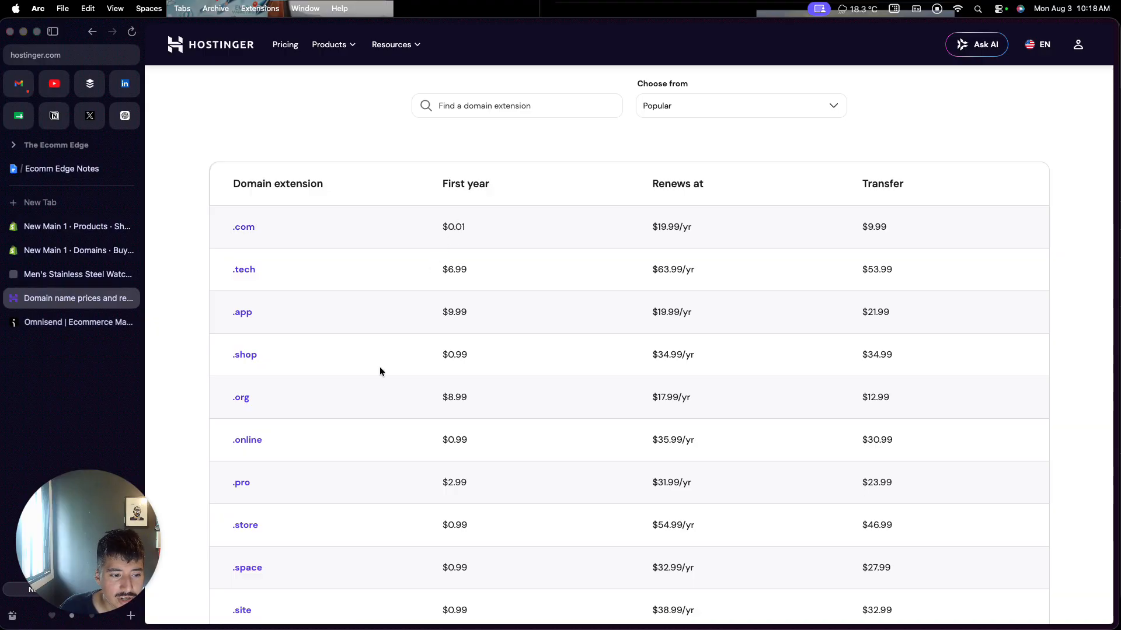
pyautogui.scroll(-2, 379, 366)
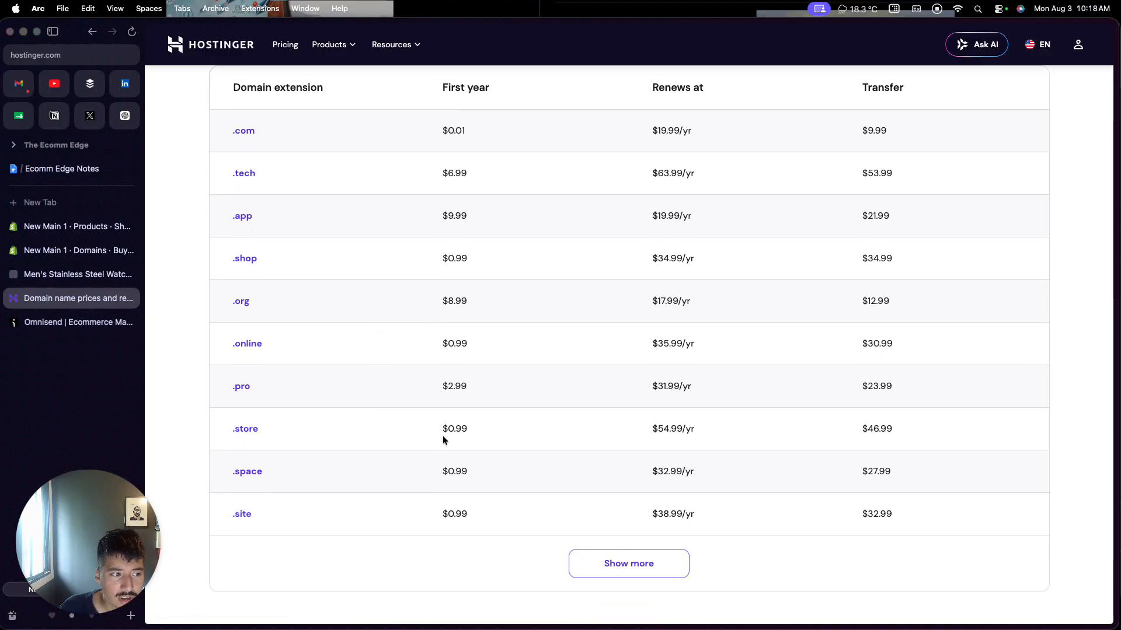
pyautogui.click(96, 260)
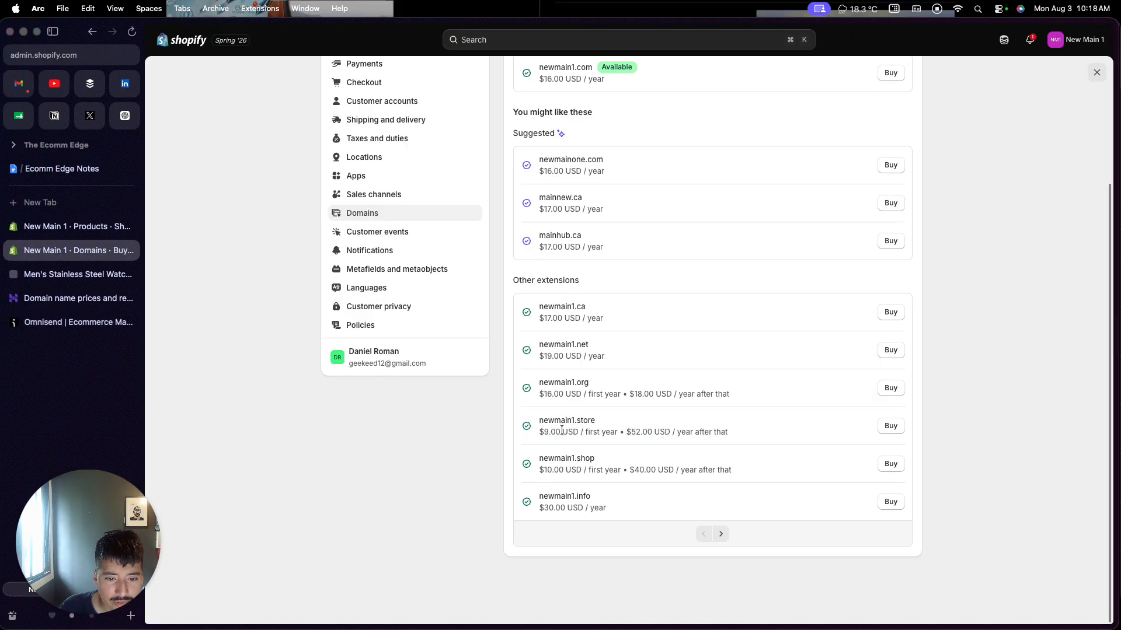
pyautogui.click(96, 294)
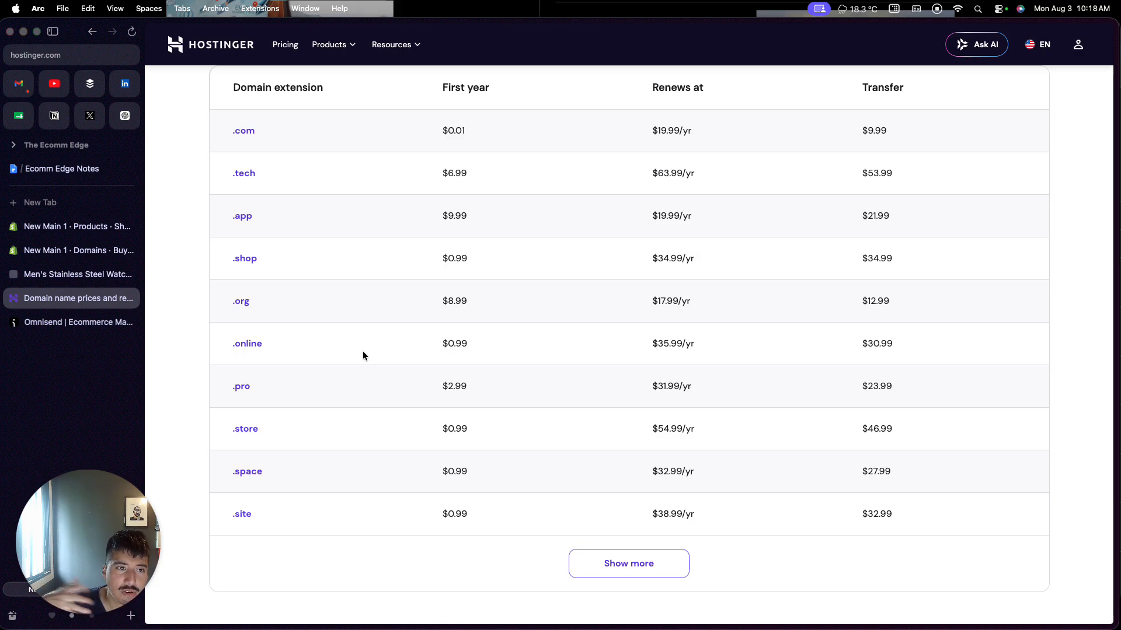
# Return to the Shopify admin's domain purchase page and close the store settings.
pyautogui.click(73, 227)
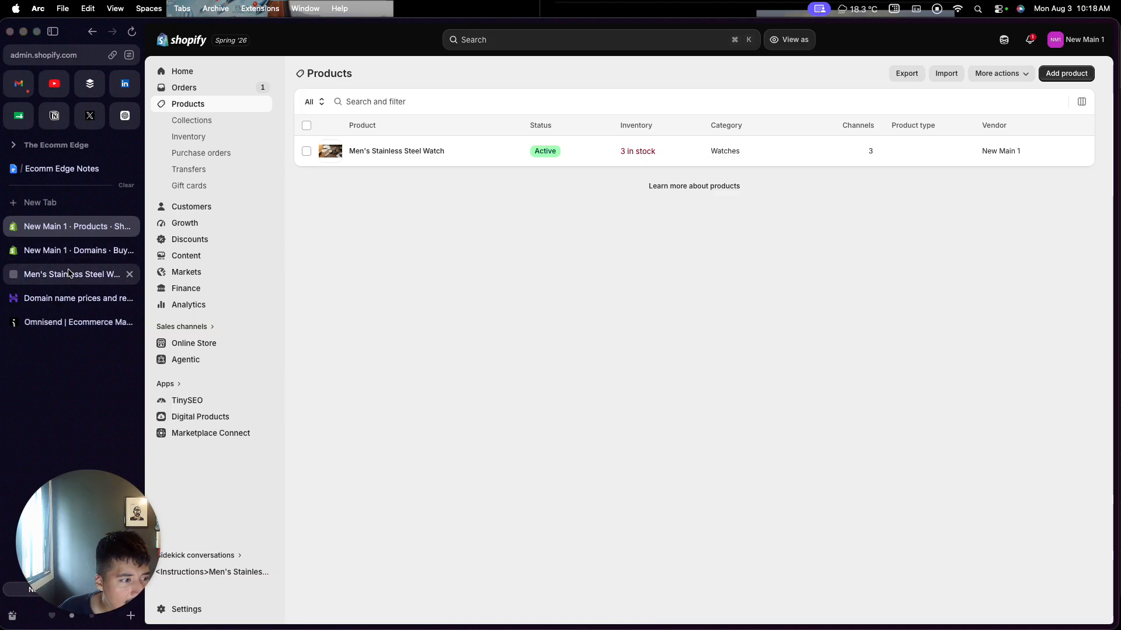
pyautogui.click(70, 251)
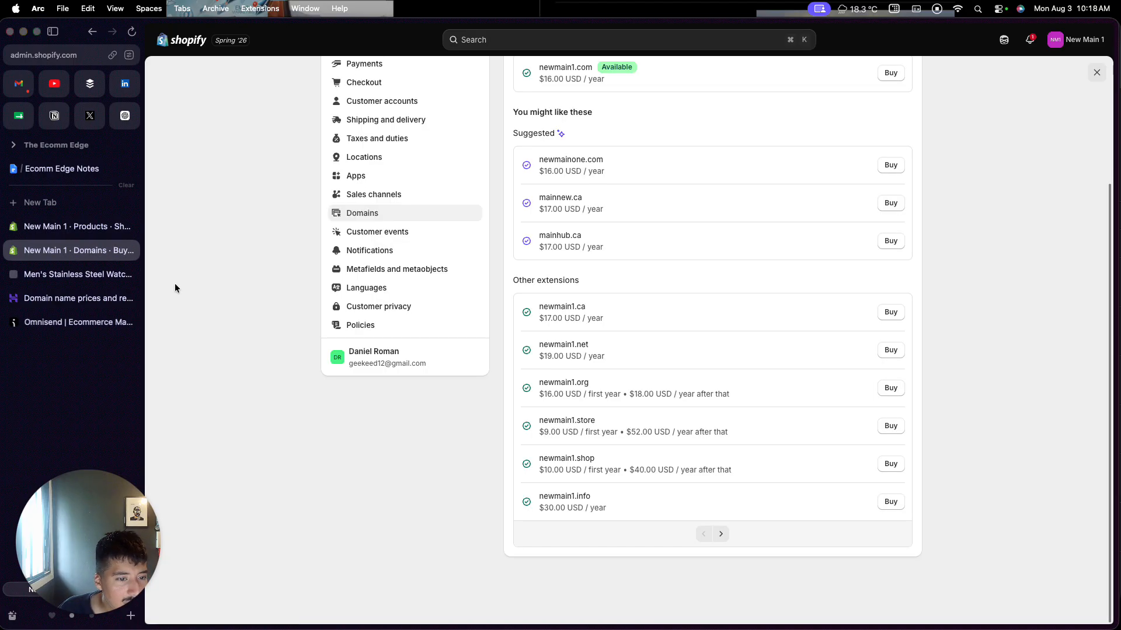
pyautogui.scroll(2, 267, 395)
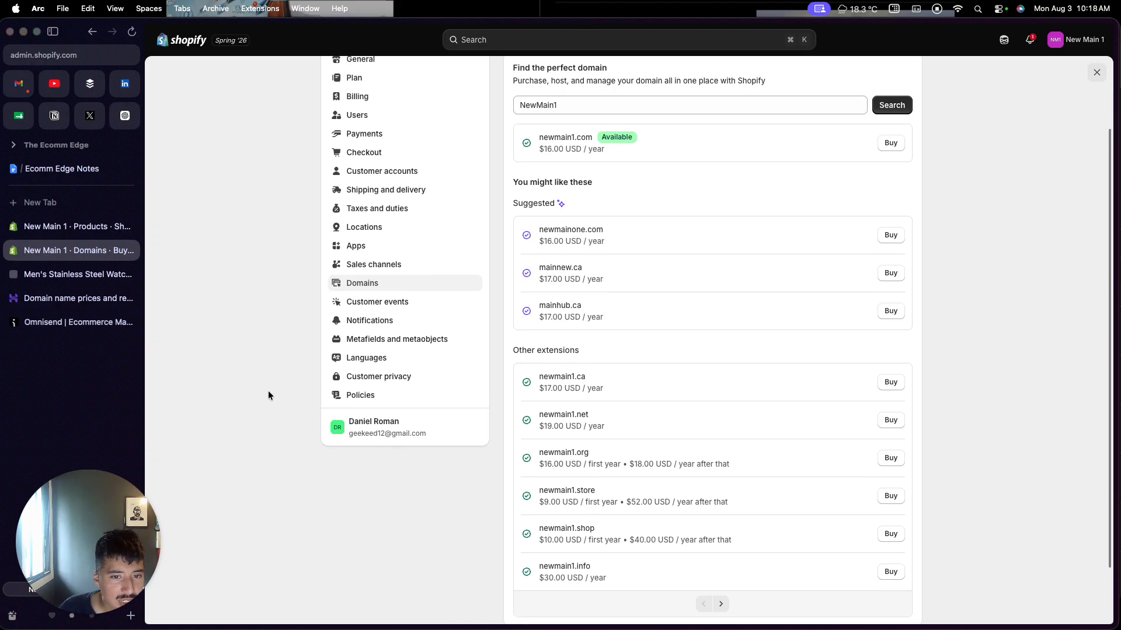
pyautogui.scroll(3, 653, 295)
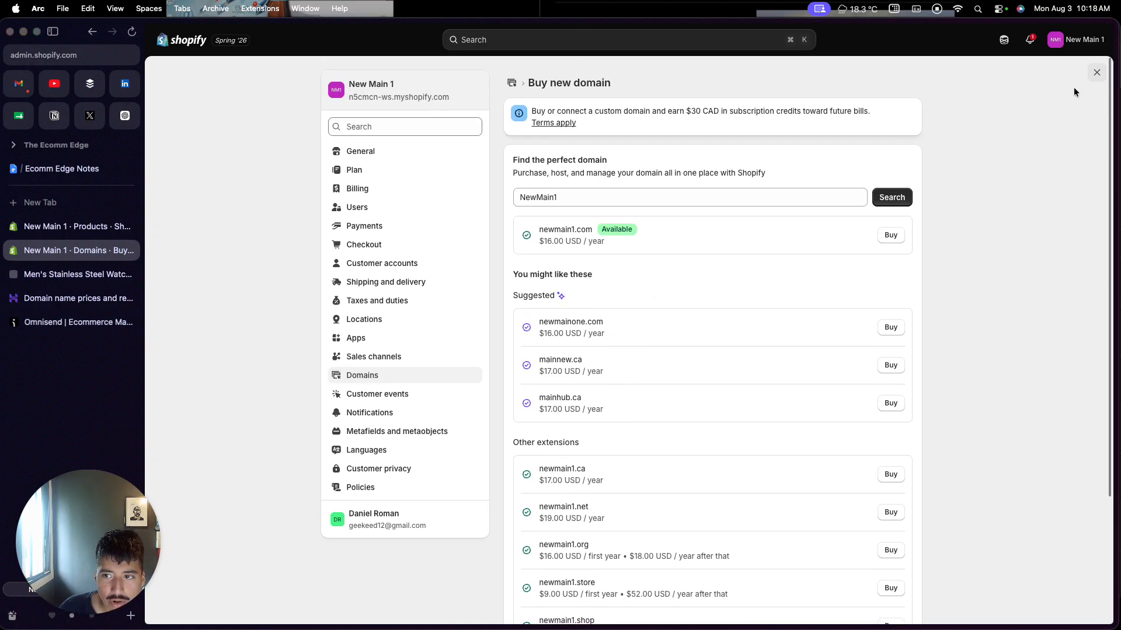
pyautogui.click(1097, 73)
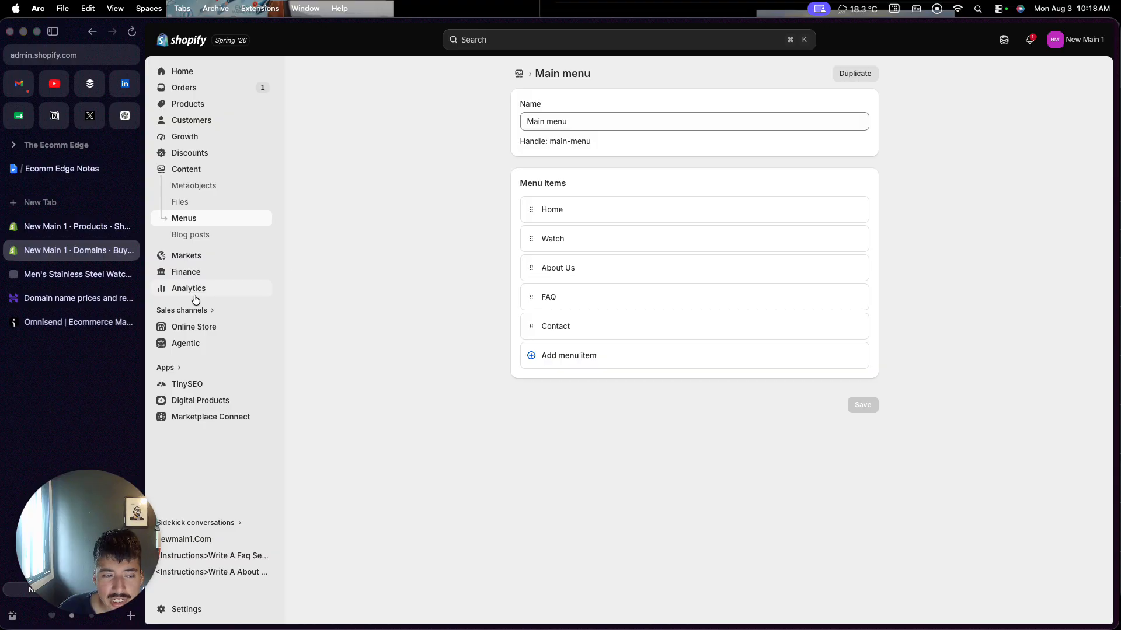
# Switch to Omnisend, log in with the prefilled credentials and open Version A of the Email & SMS branded Multi-step welcome discount form.
pyautogui.click(58, 321)
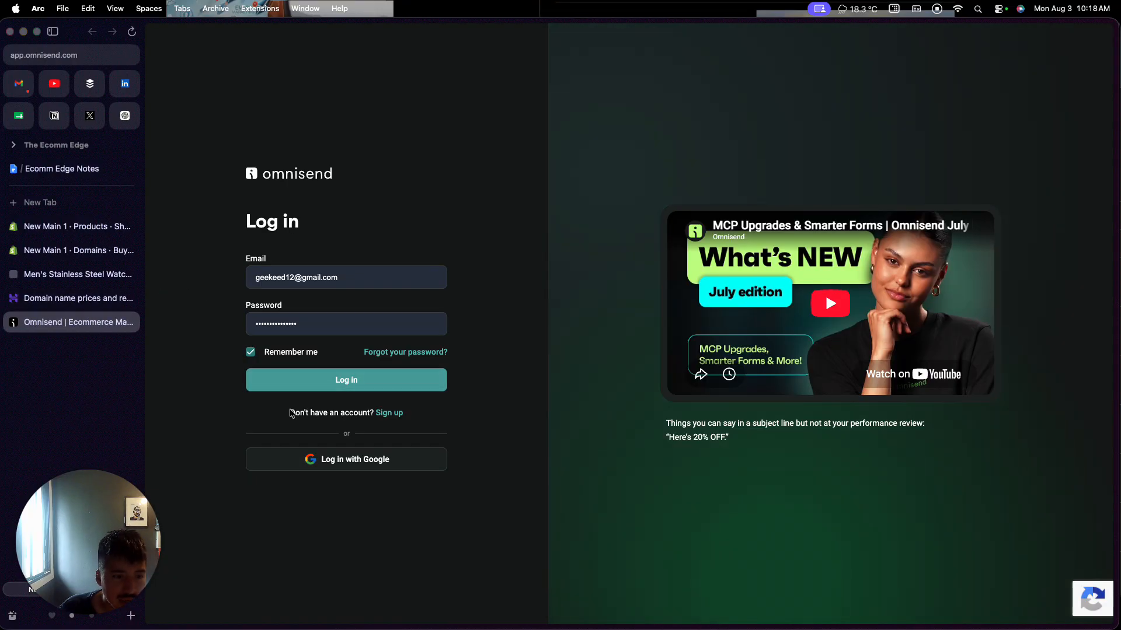
pyautogui.click(301, 382)
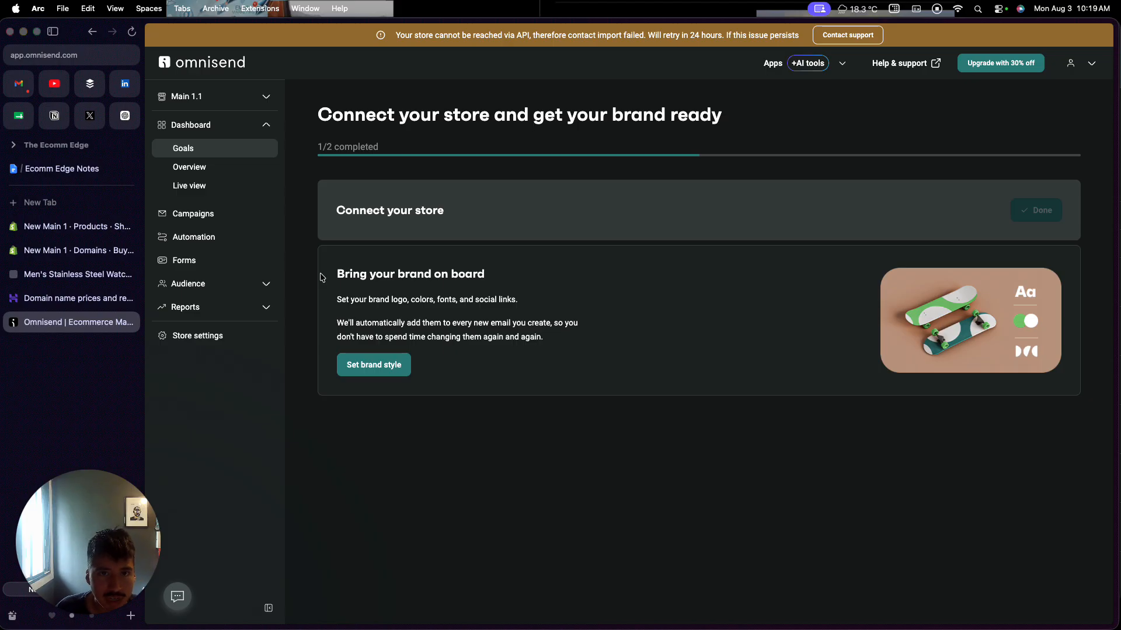
pyautogui.click(225, 263)
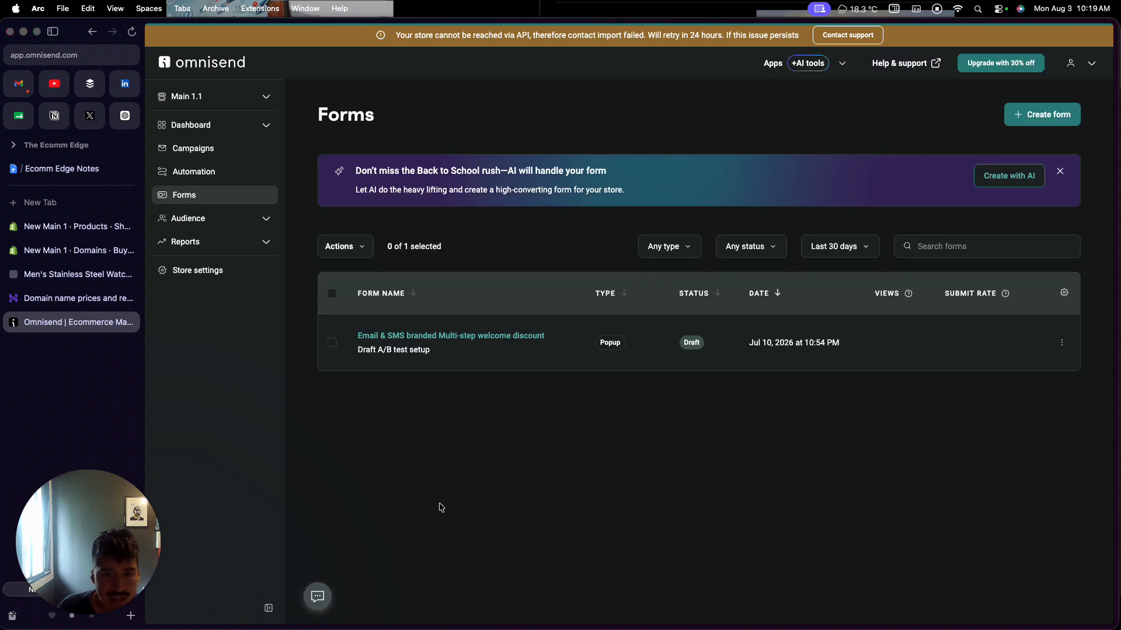
pyautogui.click(428, 340)
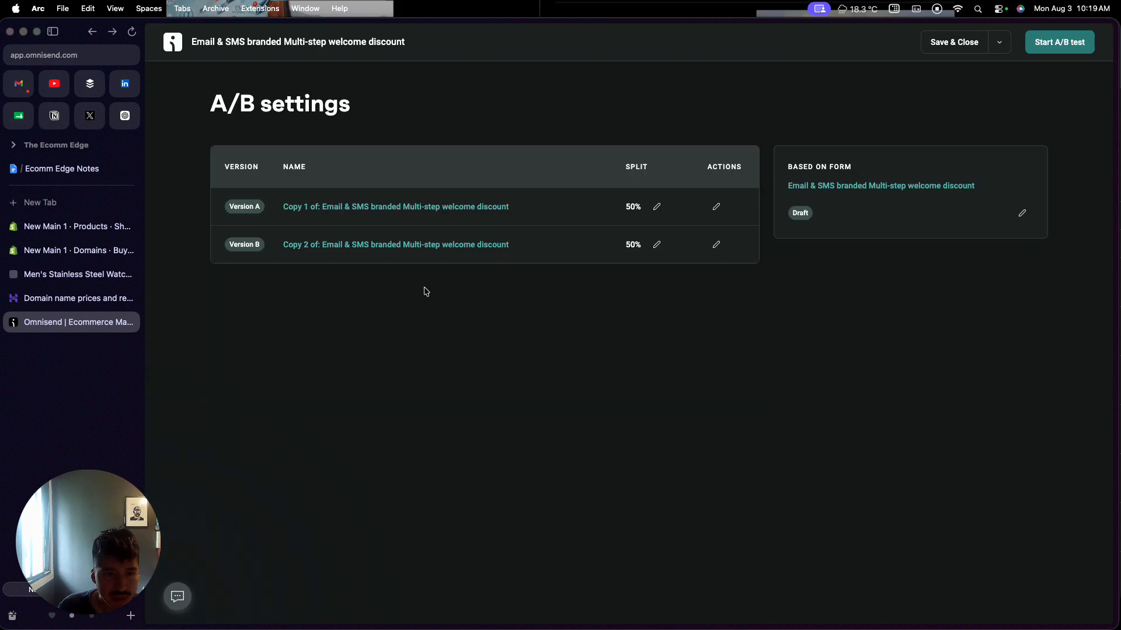
pyautogui.click(414, 215)
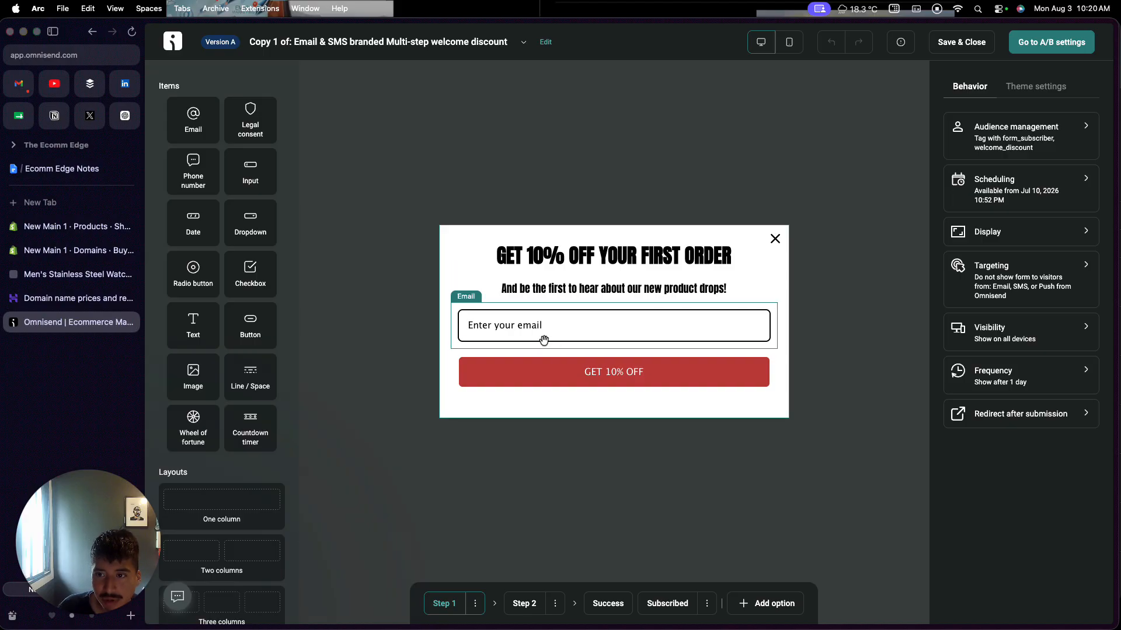
# Review the welcome discount popup's audience management tags and scheduling settings.
pyautogui.click(970, 152)
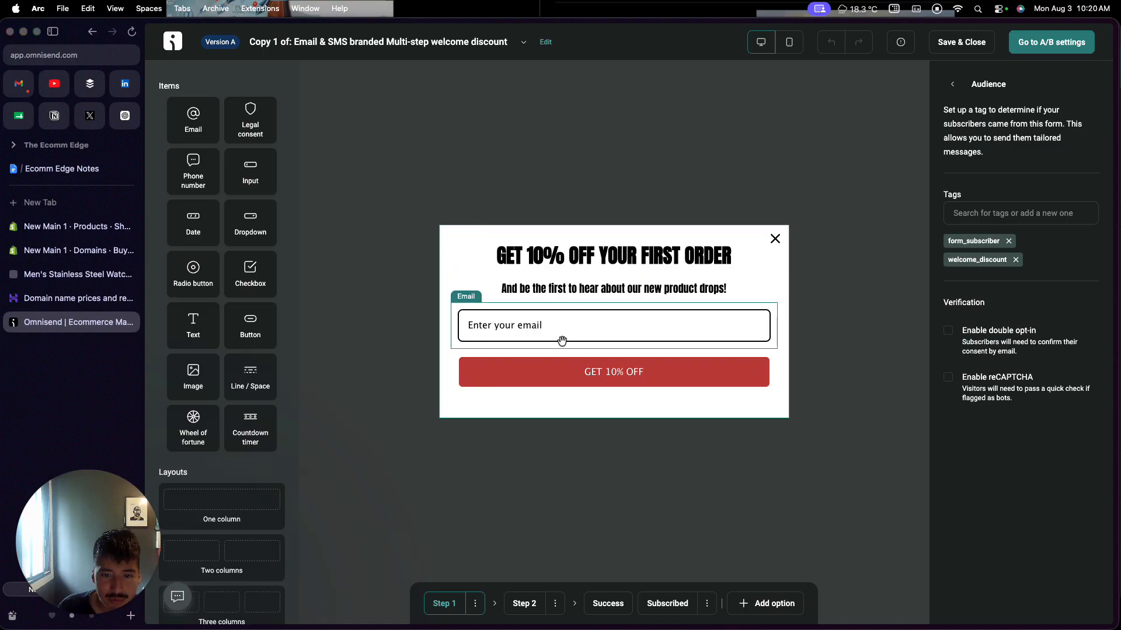
pyautogui.click(952, 84)
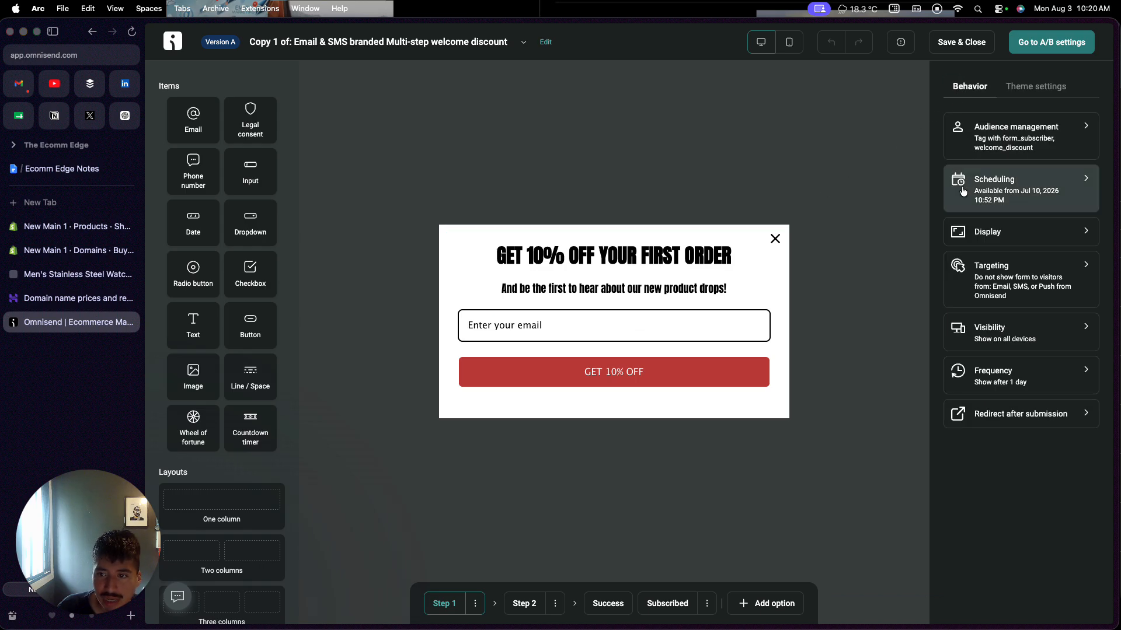
pyautogui.click(963, 191)
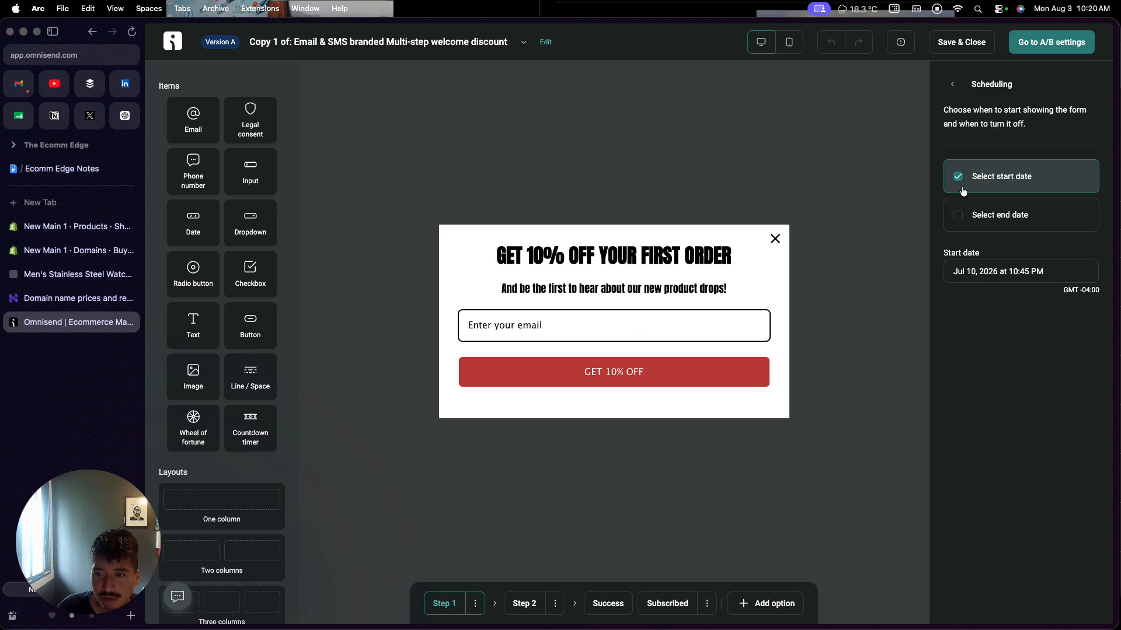
pyautogui.click(953, 86)
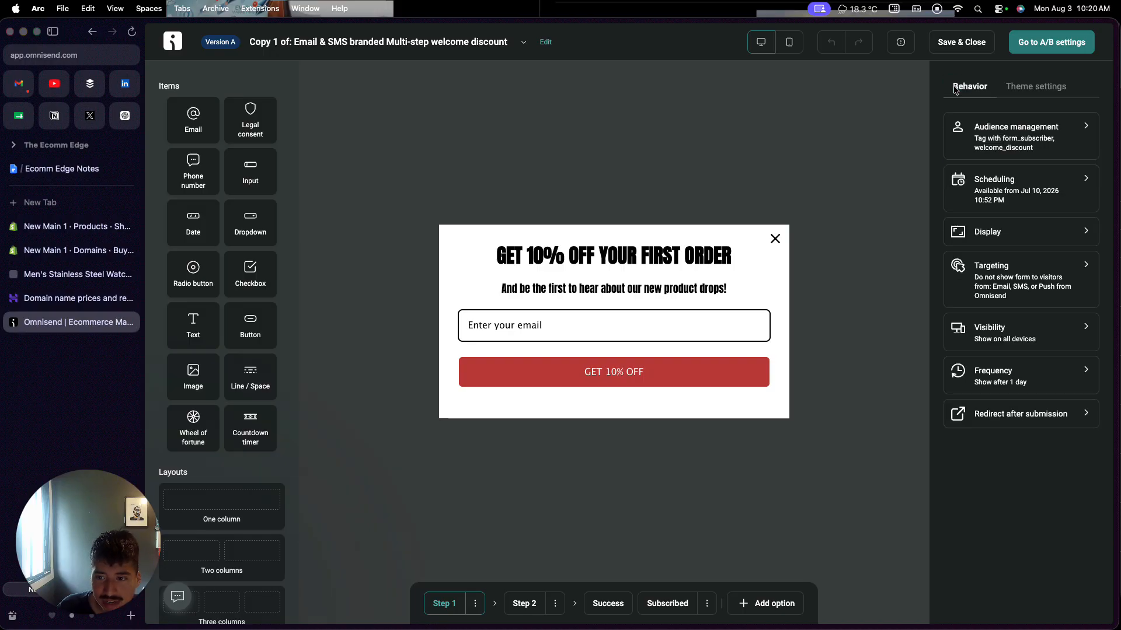
# Set the popup's page rules to display on Exit intent only, and save and close the form.
pyautogui.click(961, 244)
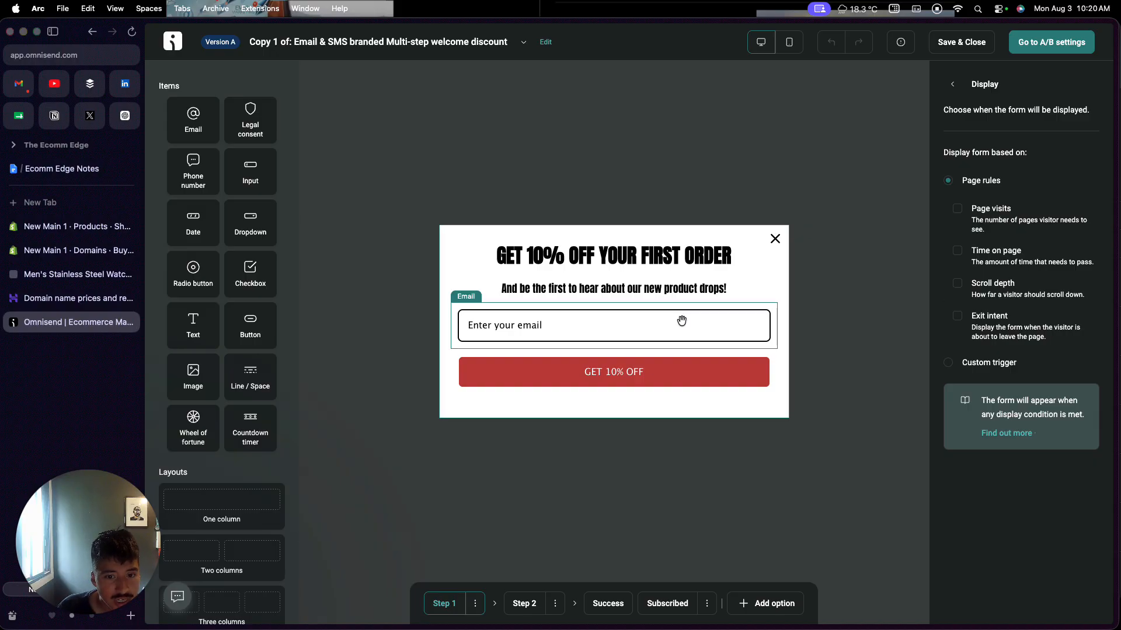
pyautogui.click(957, 316)
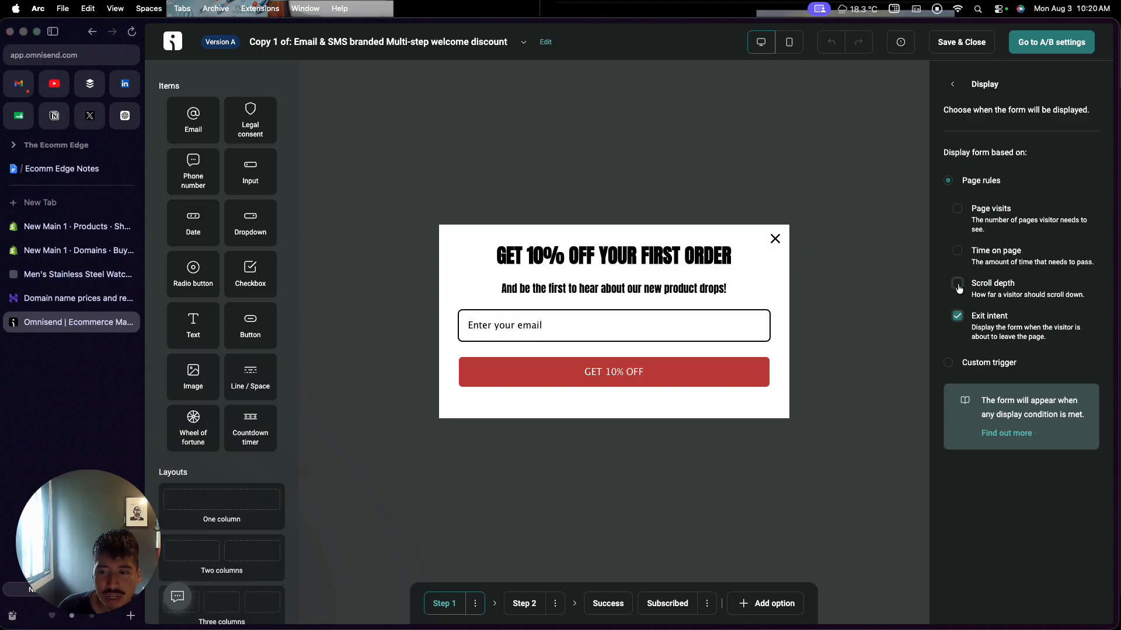
pyautogui.click(958, 285)
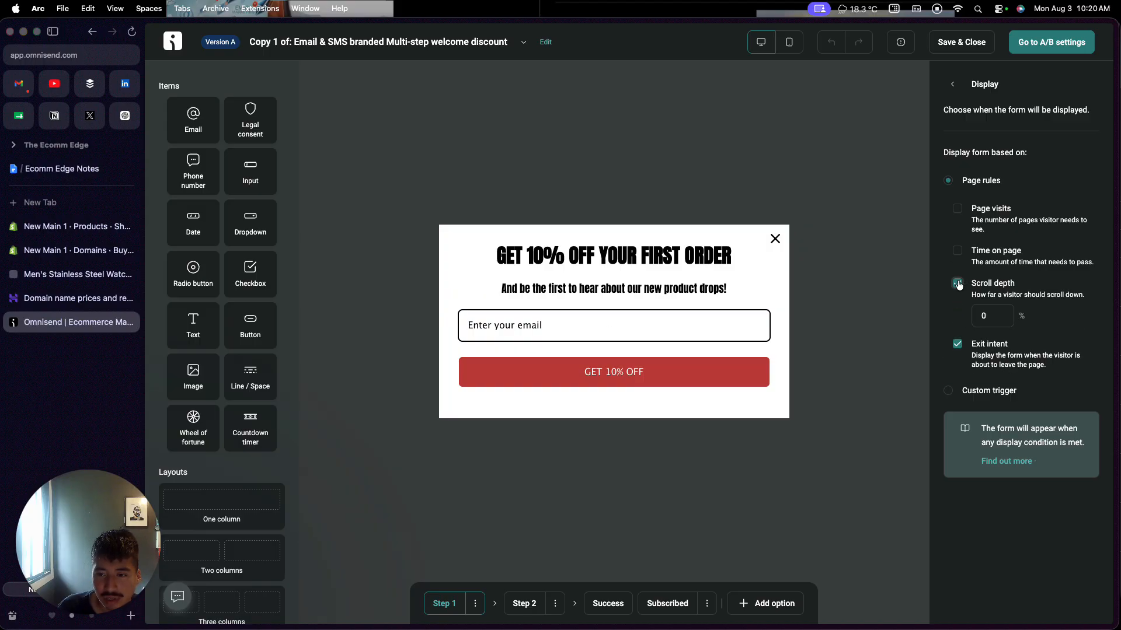
pyautogui.click(958, 209)
pyautogui.click(958, 210)
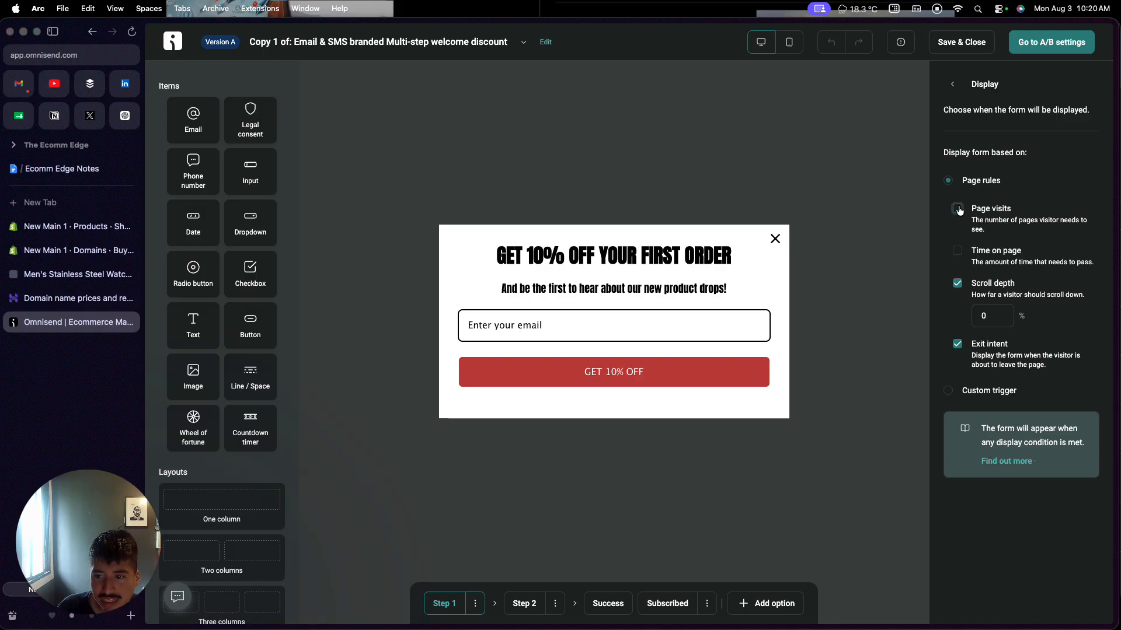
pyautogui.click(957, 285)
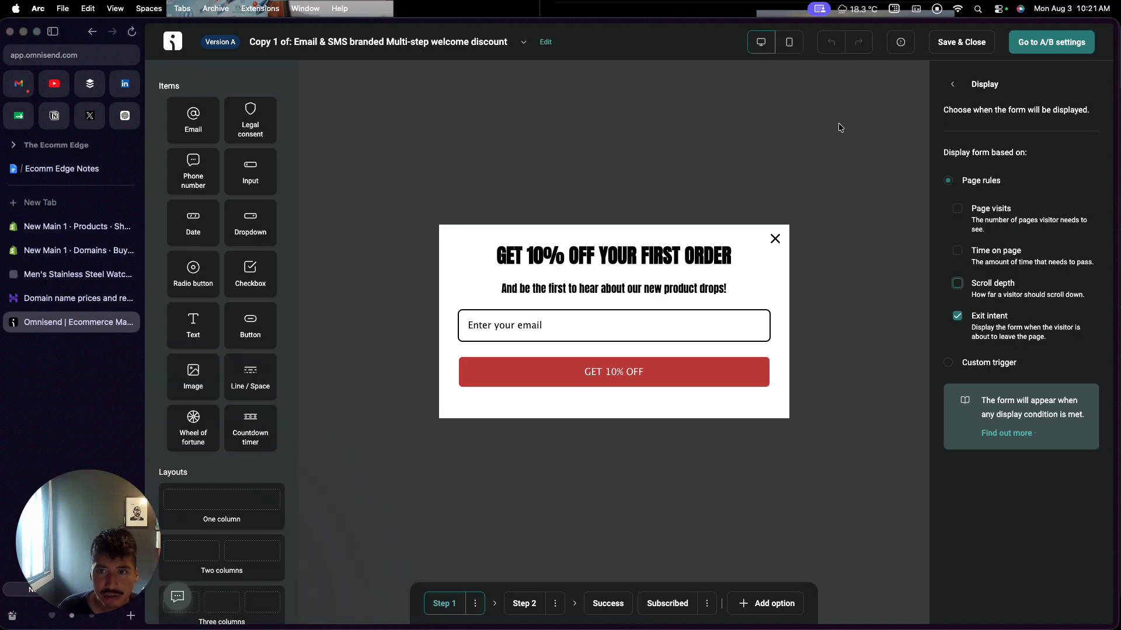
pyautogui.click(962, 48)
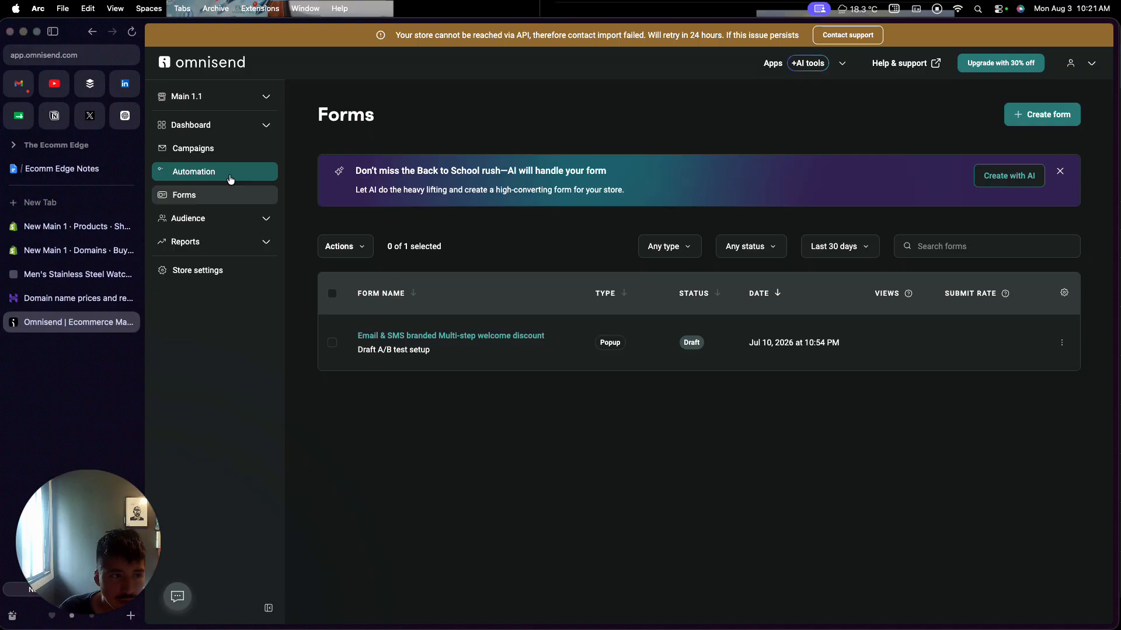
# Open the Abandoned Cart automation, review its trigger, emails and delays, and save and close the workflow.
pyautogui.click(230, 180)
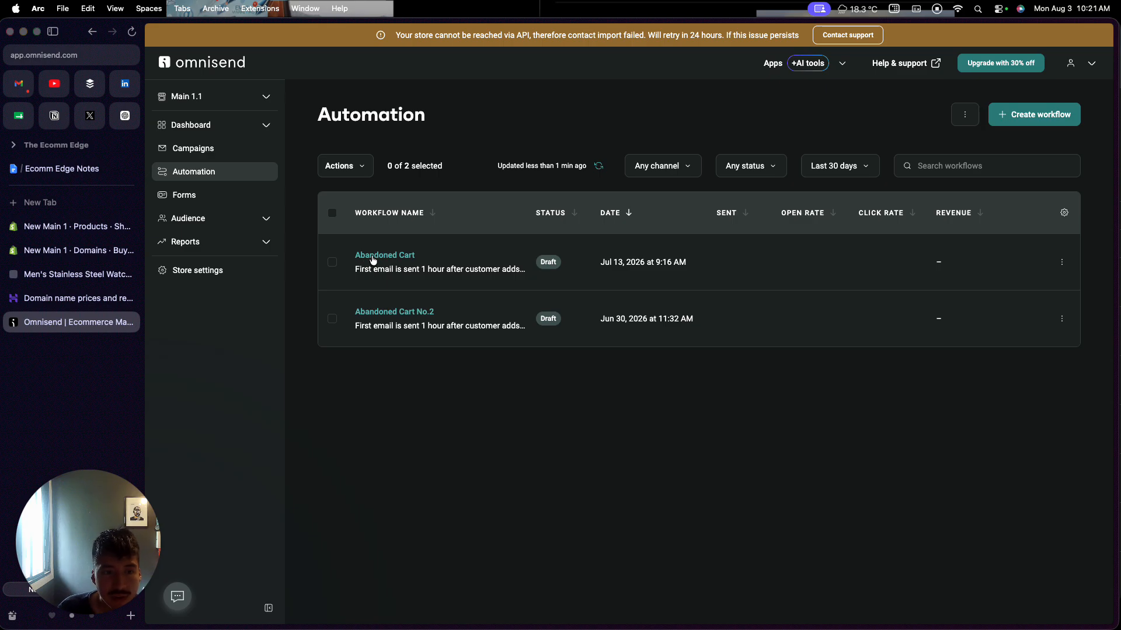
pyautogui.click(371, 256)
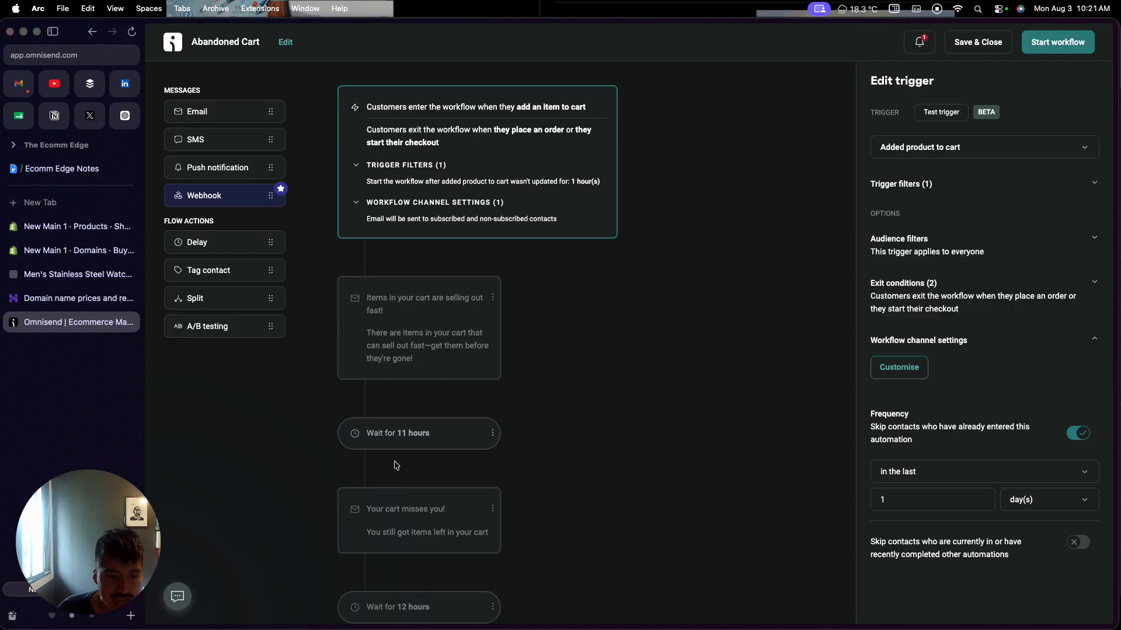
pyautogui.scroll(-2, 392, 471)
pyautogui.scroll(-3, 394, 517)
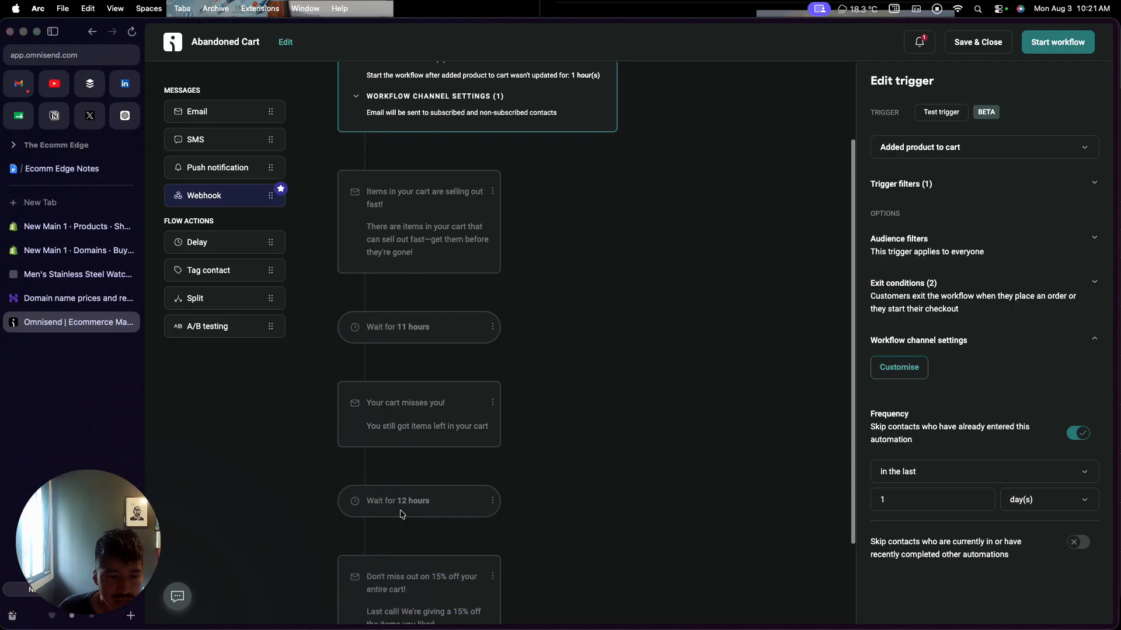
pyautogui.scroll(-2, 408, 546)
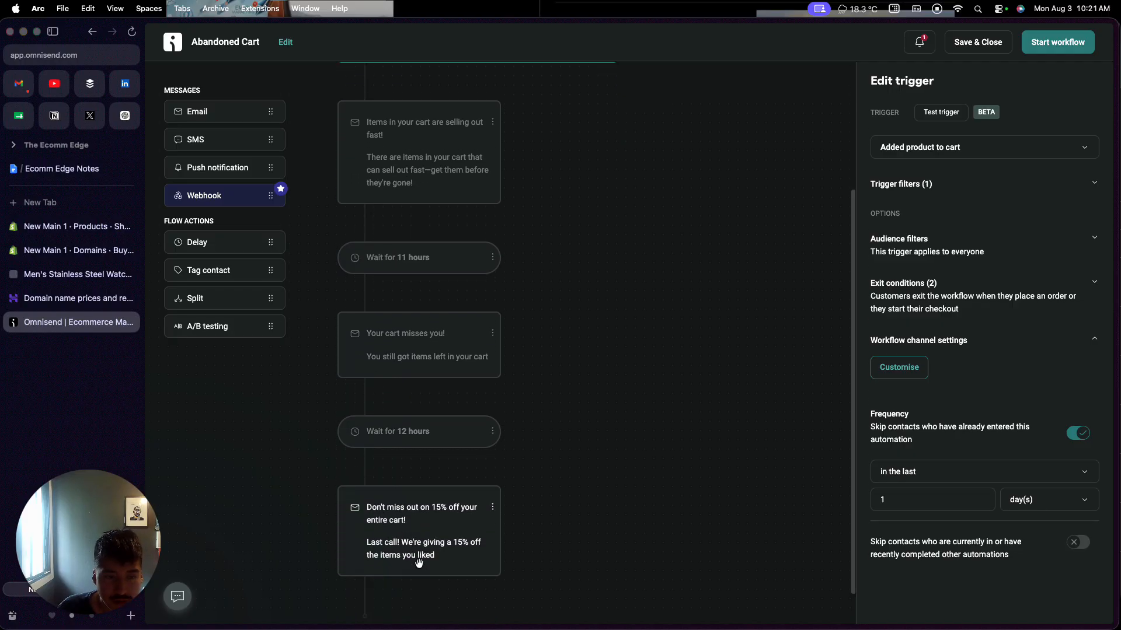
pyautogui.scroll(-2, 418, 561)
pyautogui.scroll(8, 419, 563)
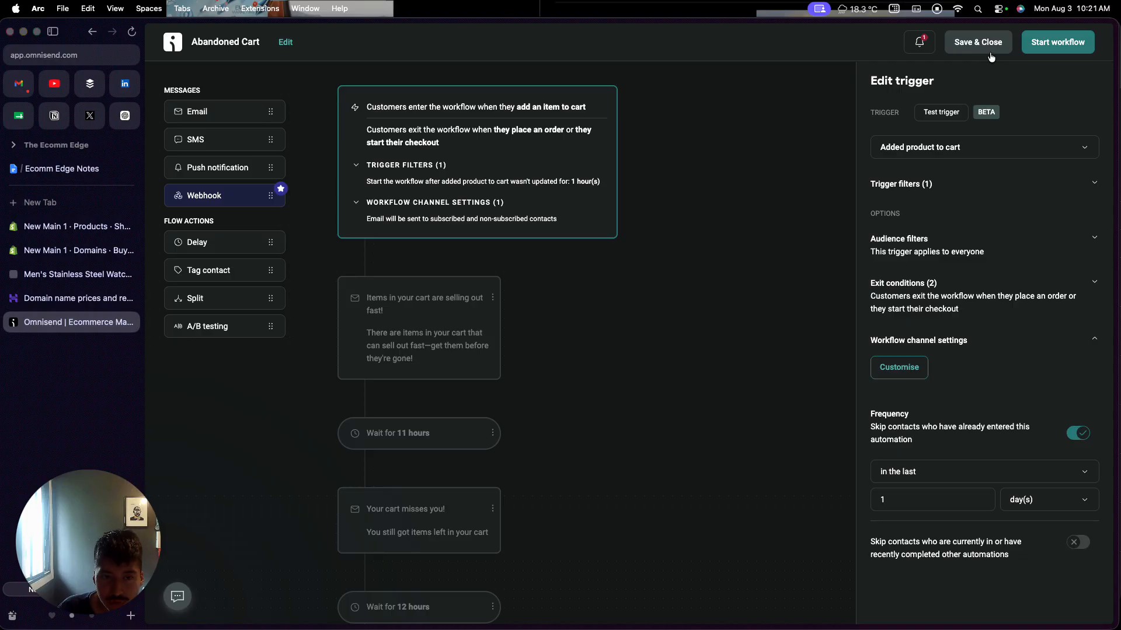
pyautogui.click(957, 46)
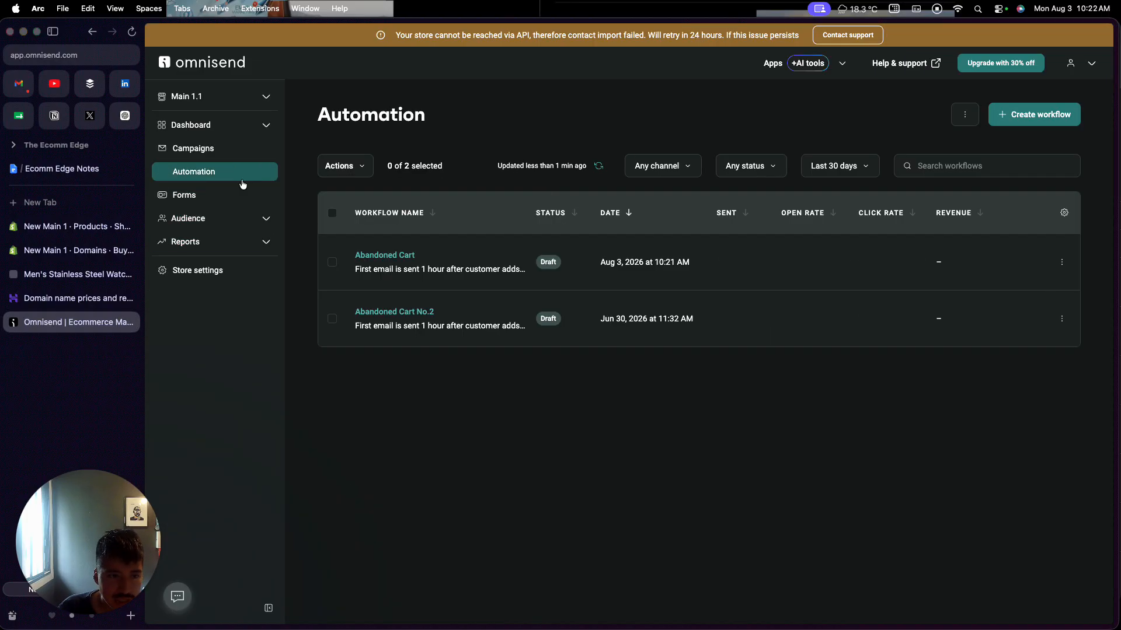
# Browse the pre-built workflow templates for a new automation, such as Welcome, Abandoned Checkout and Back in Stock, and close the gallery without choosing one.
pyautogui.click(1023, 119)
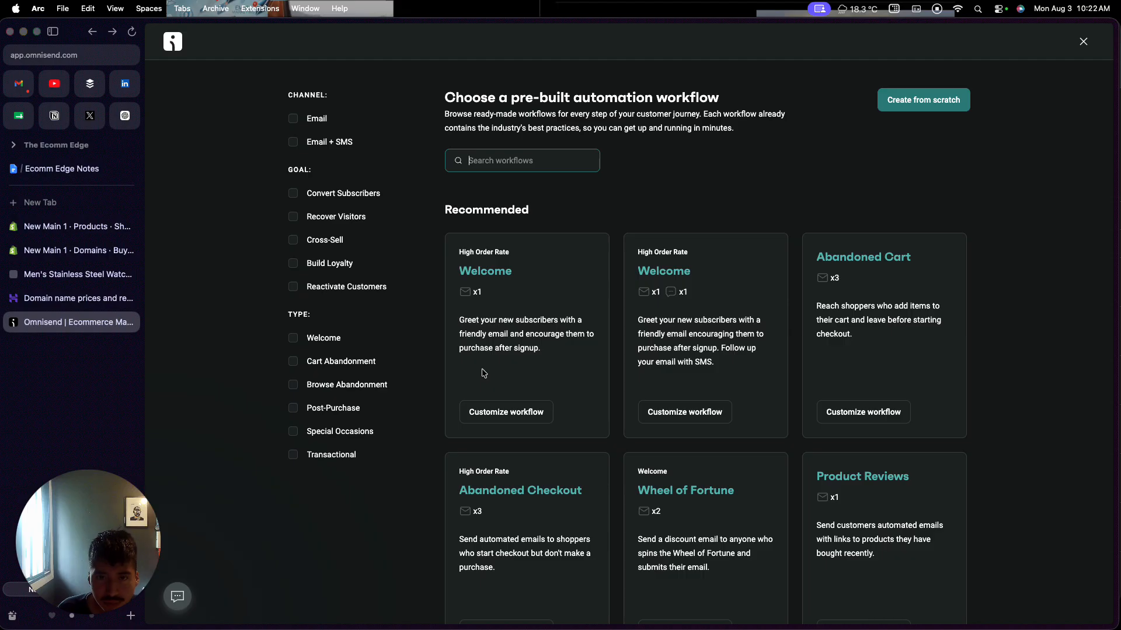
pyautogui.scroll(-6, 483, 374)
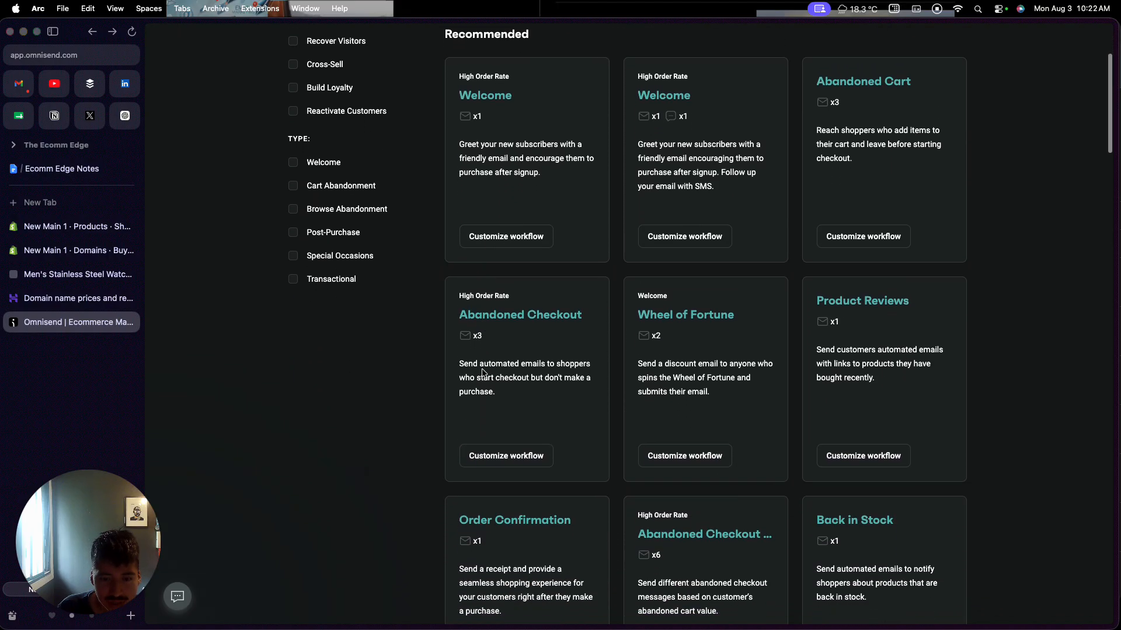
pyautogui.scroll(-1, 483, 374)
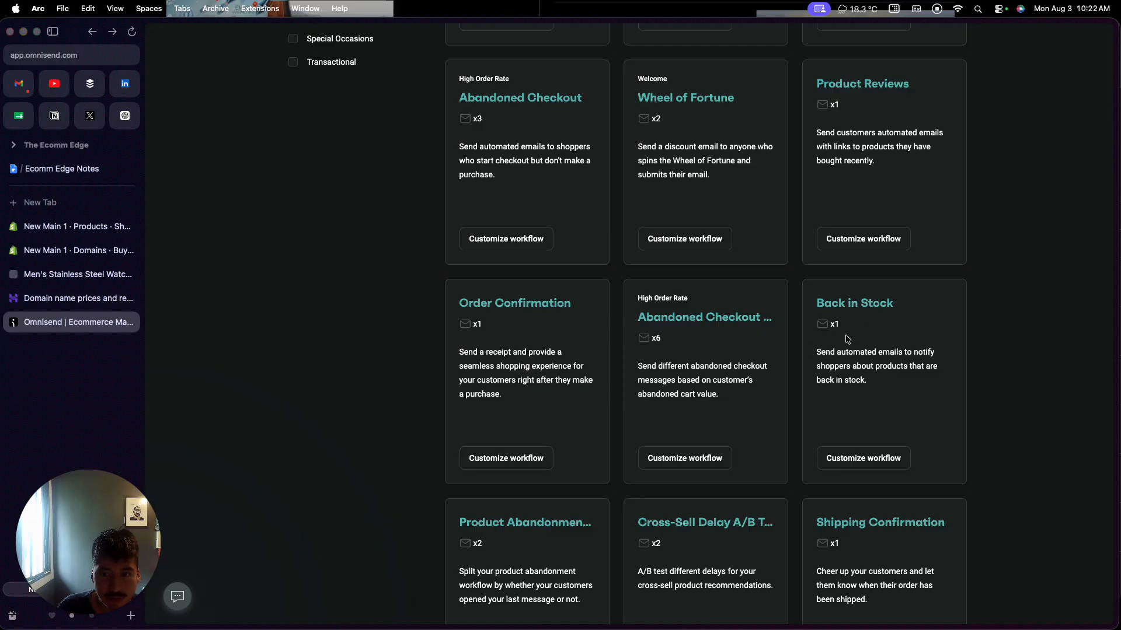
pyautogui.scroll(1, 834, 363)
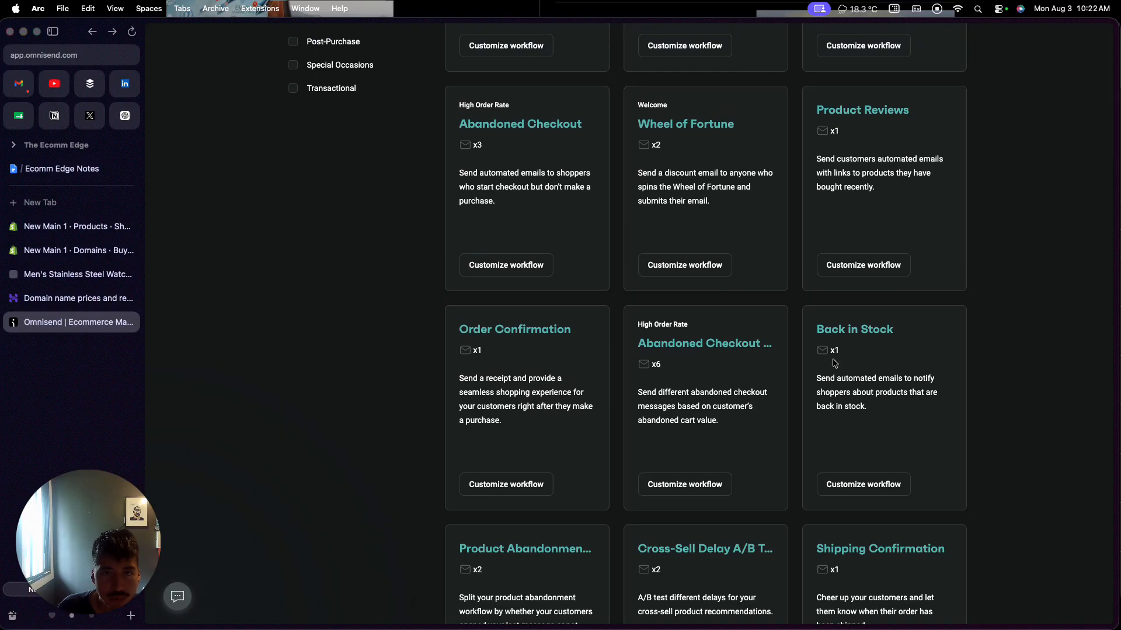
pyautogui.scroll(10, 834, 363)
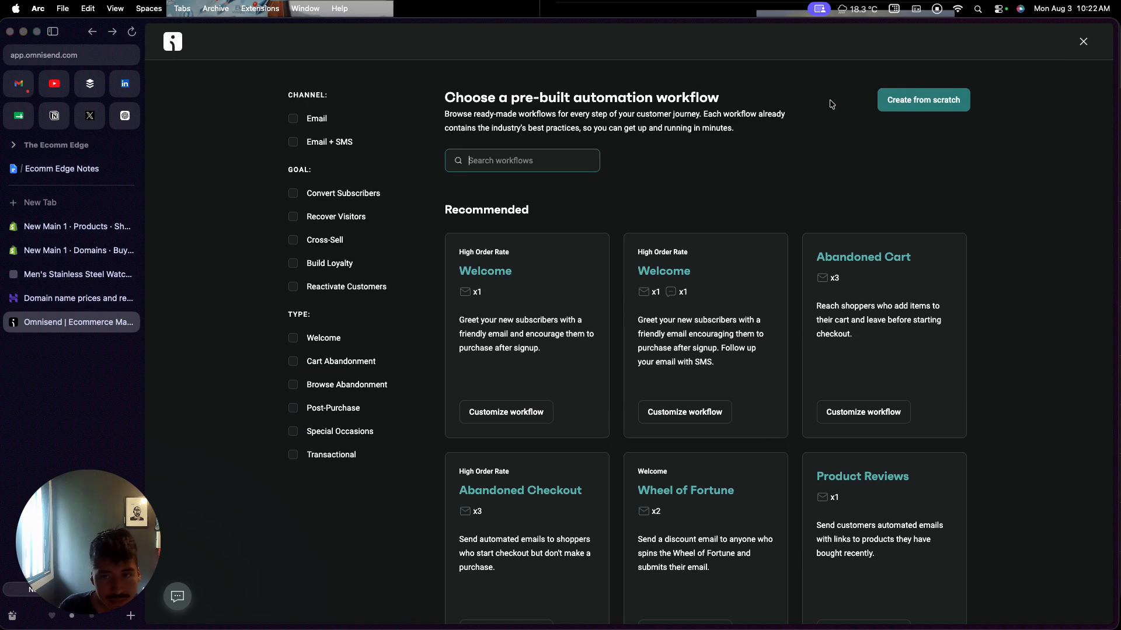
pyautogui.click(1083, 42)
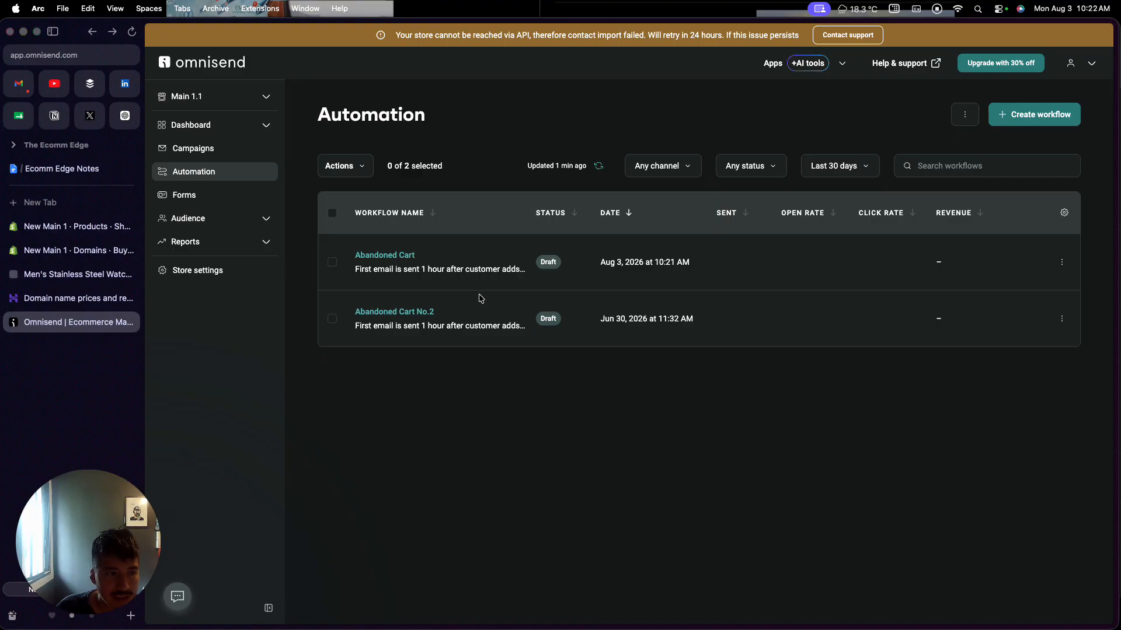
# View the email campaigns list, and switch to the Products page in the Shopify admin.
pyautogui.click(215, 153)
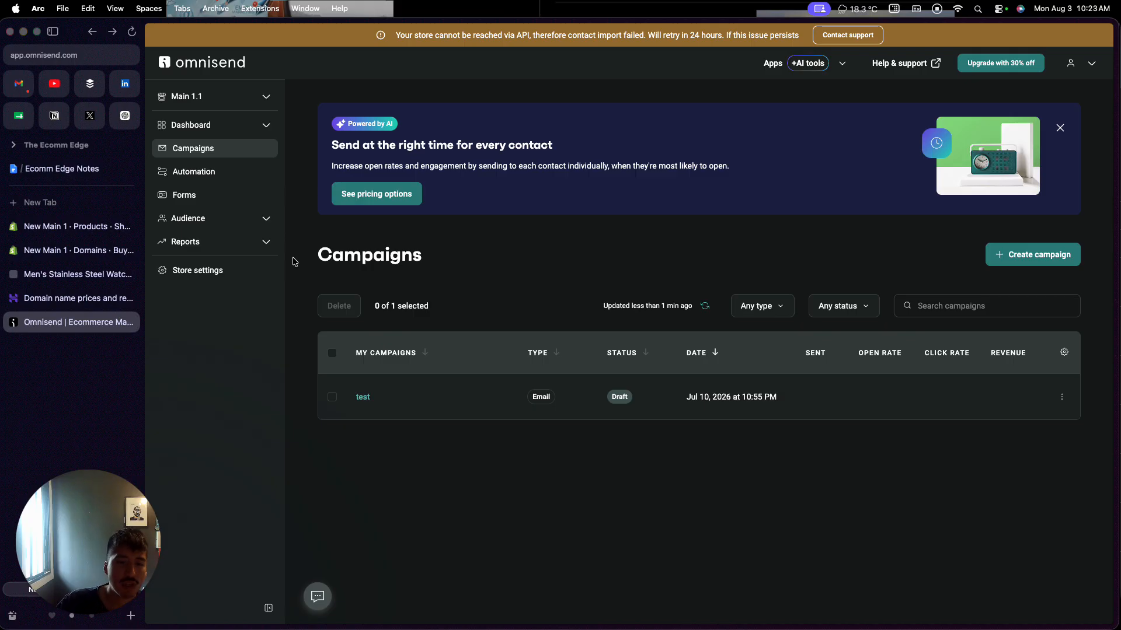
pyautogui.click(55, 232)
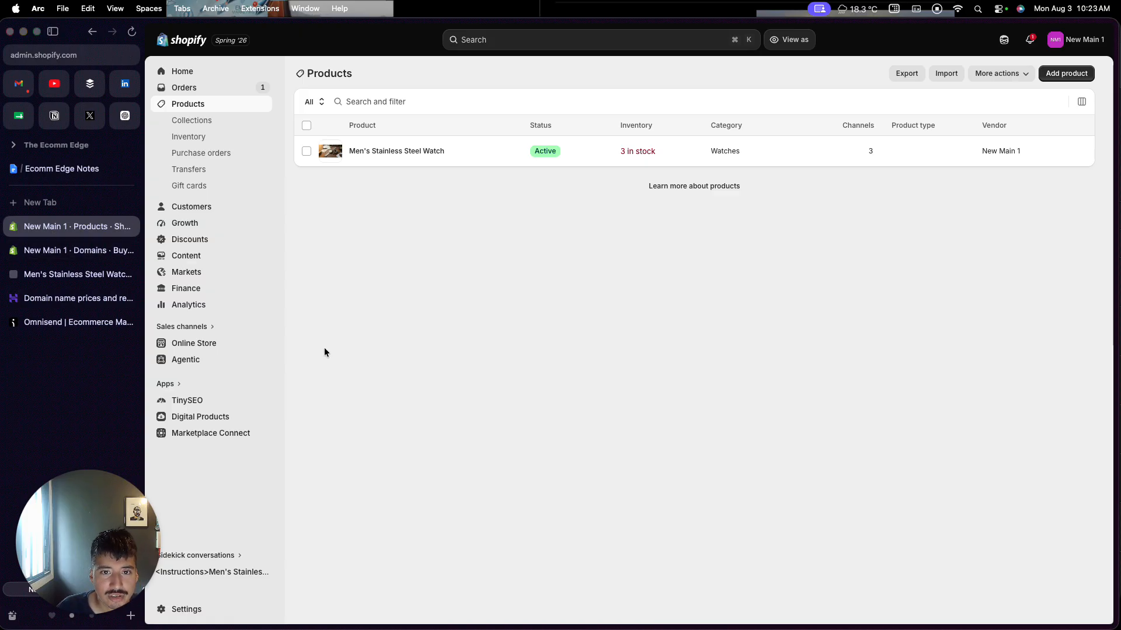